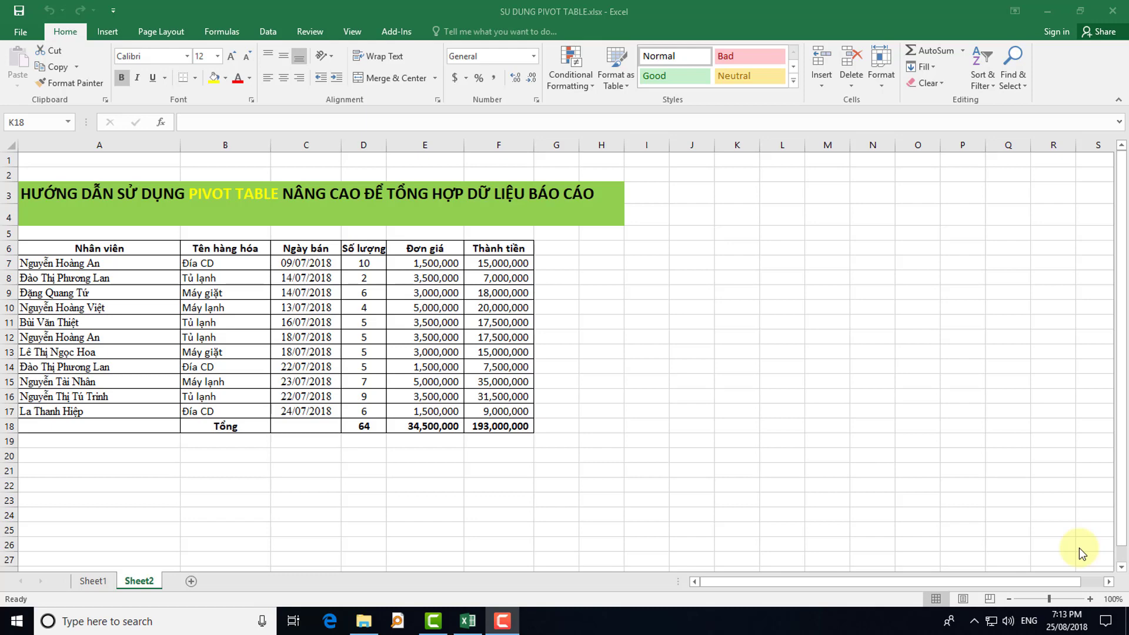
Start a PivotTable from the sales data with source range Sheet2!$A$6:$F$18
click(681, 321)
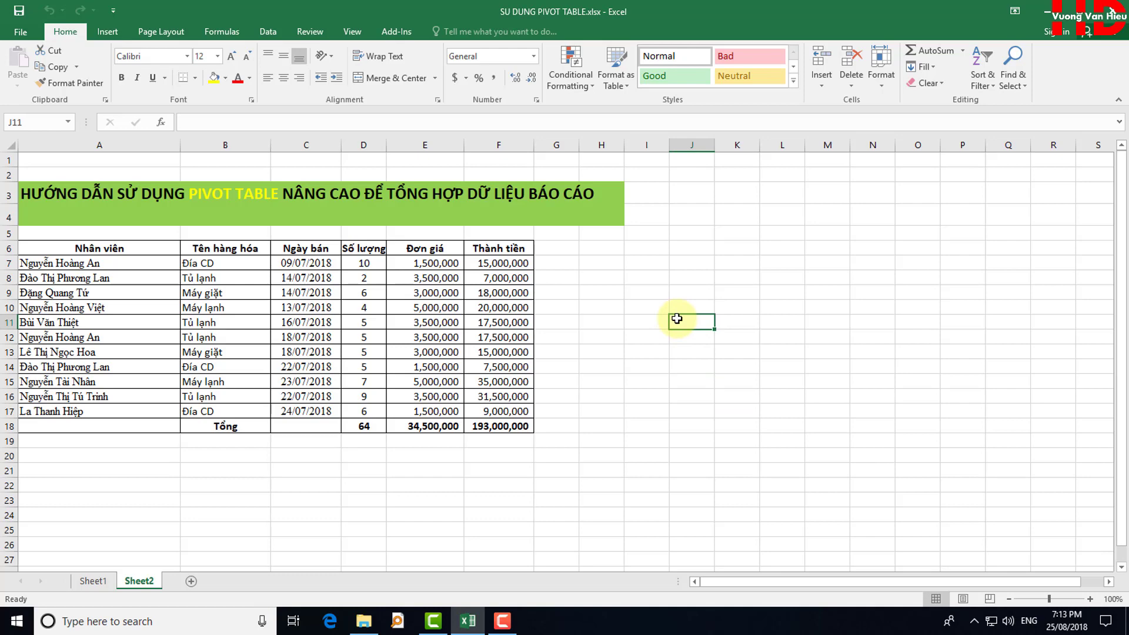
click(562, 309)
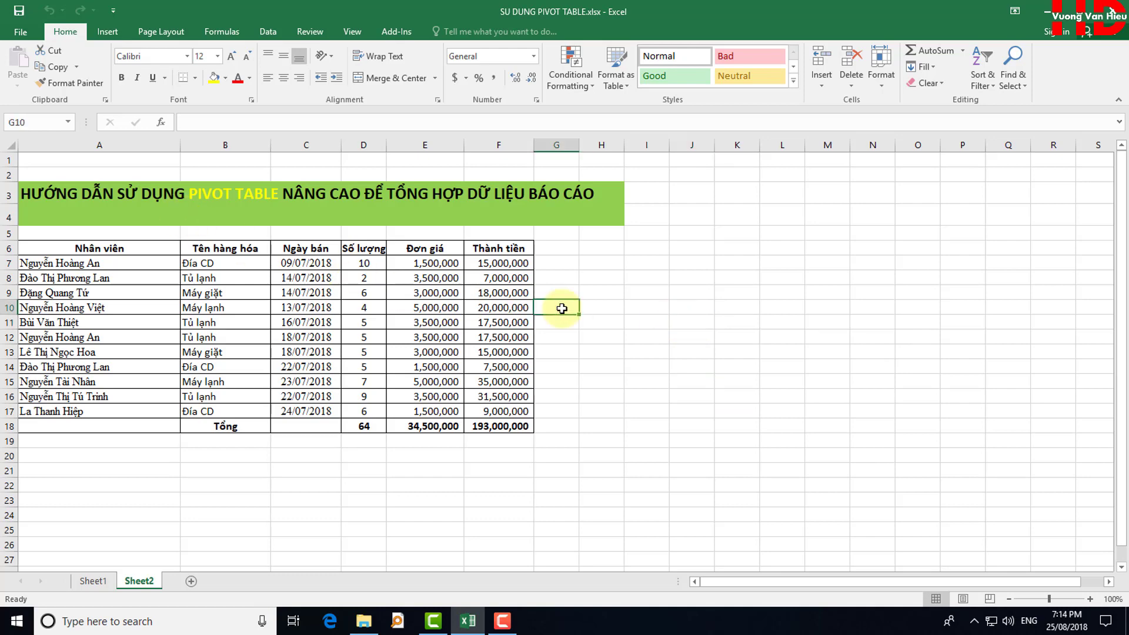
click(112, 34)
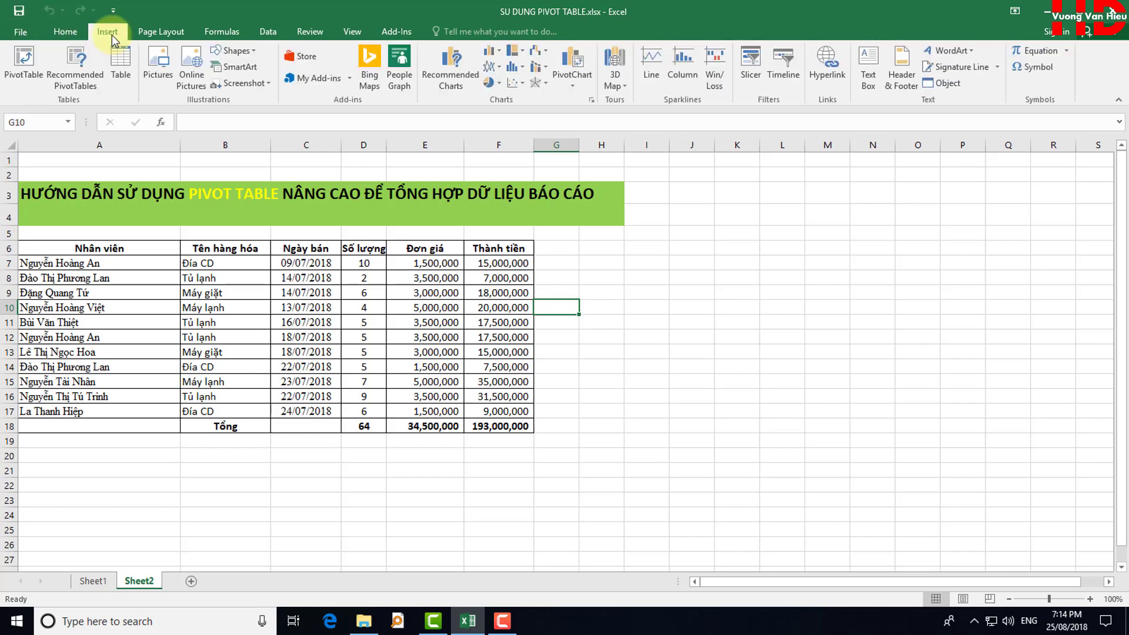
click(28, 80)
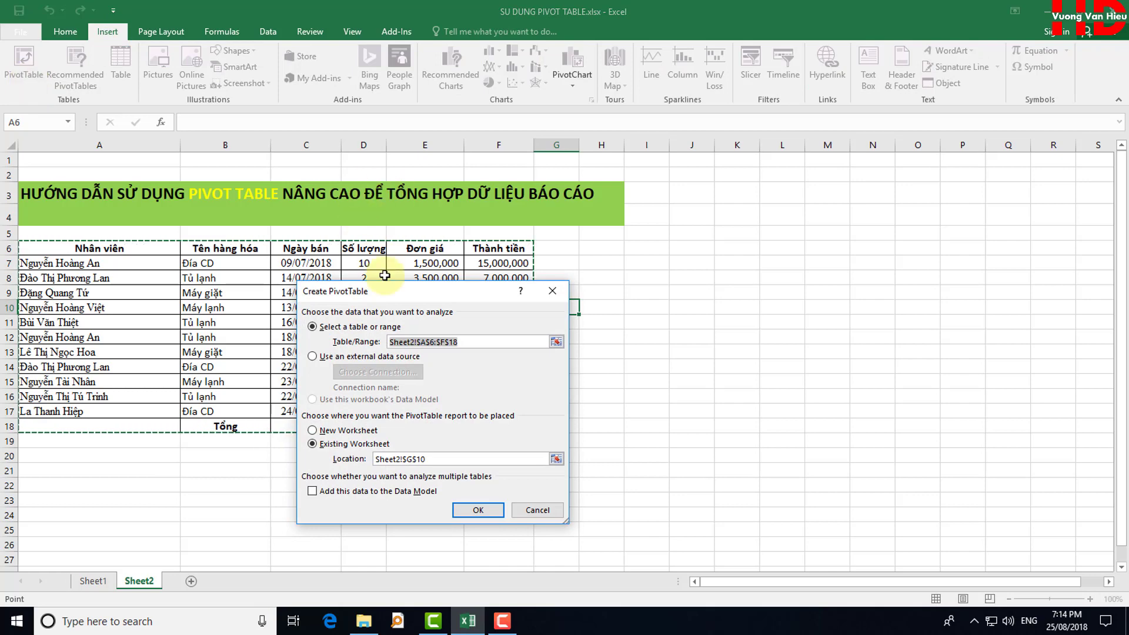
drag(385, 291, 692, 237)
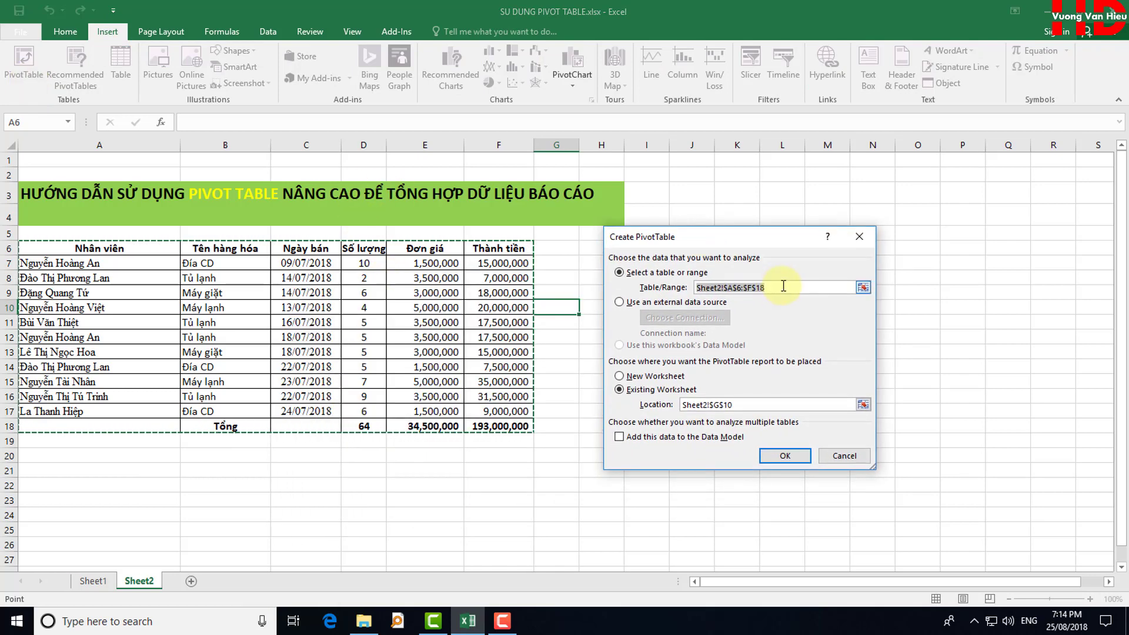
click(784, 286)
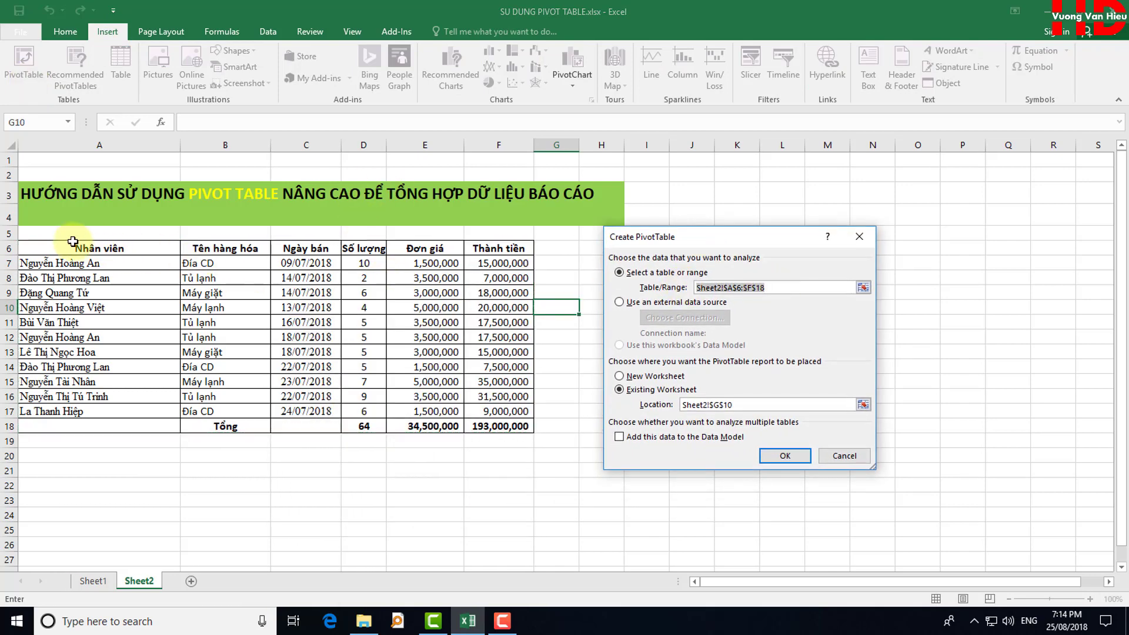
drag(73, 241, 529, 411)
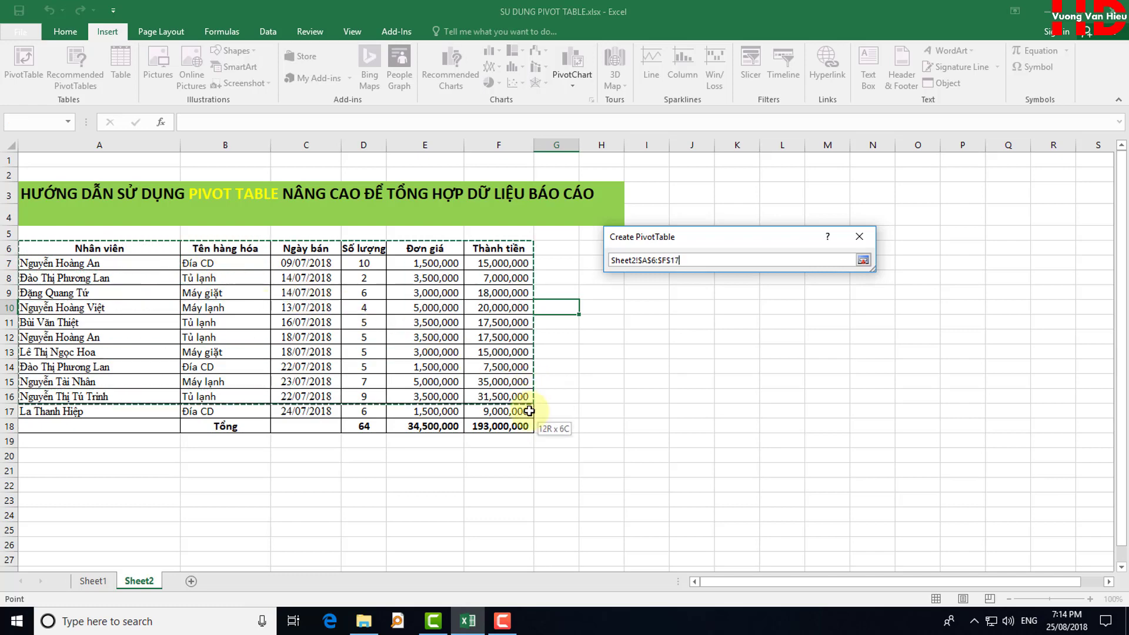
drag(529, 411, 529, 426)
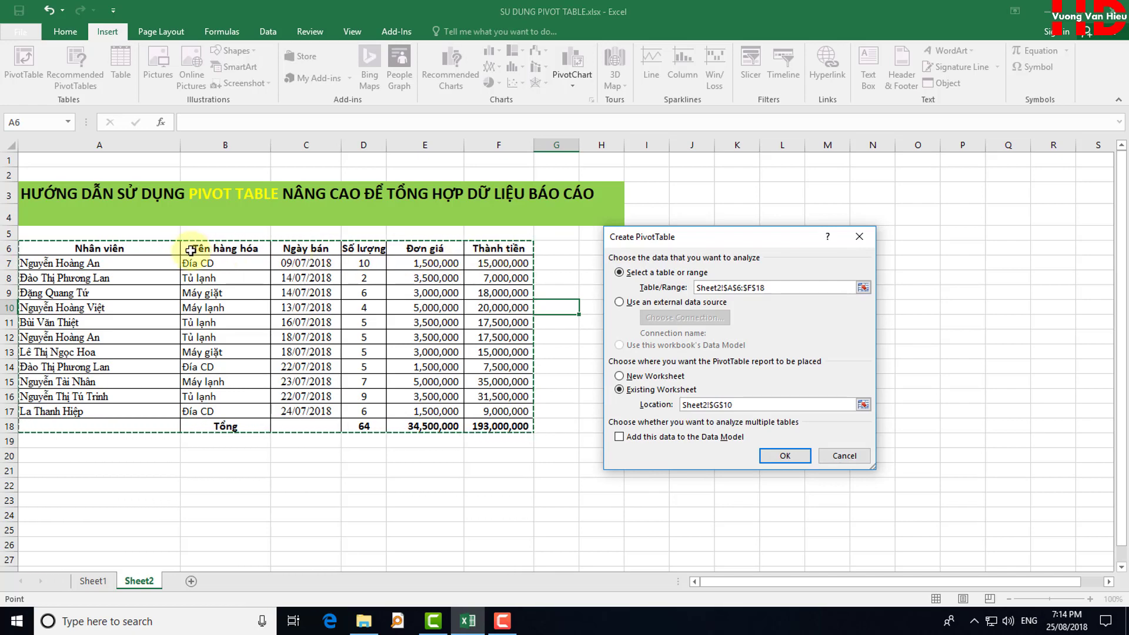
Place the PivotTable on the existing worksheet at Sheet2!$B$23 and create it
click(657, 377)
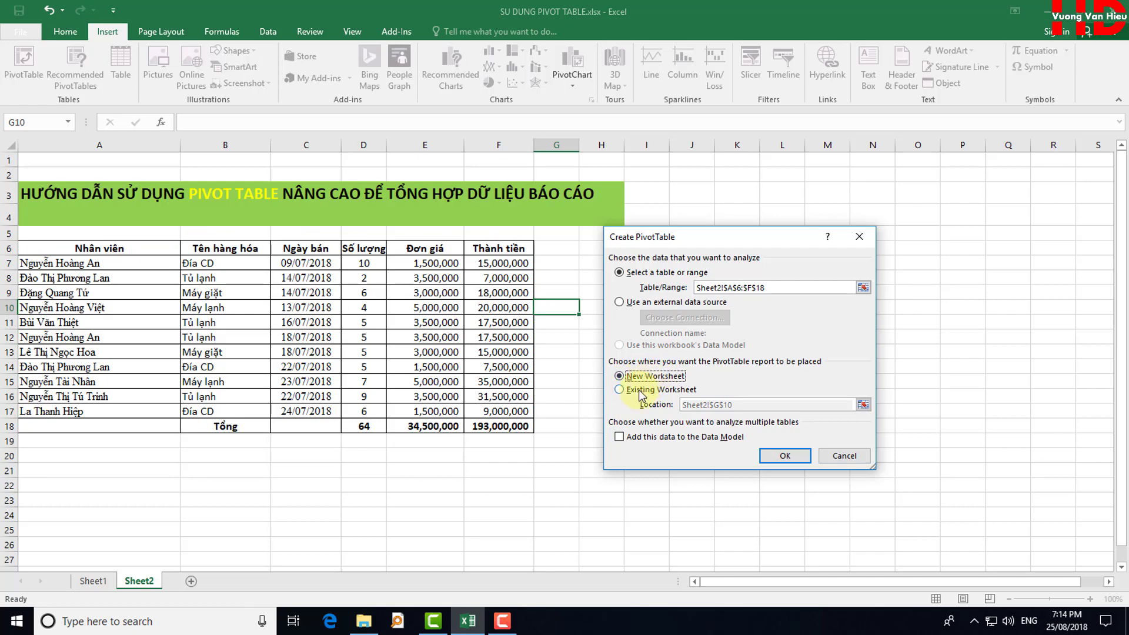
click(641, 390)
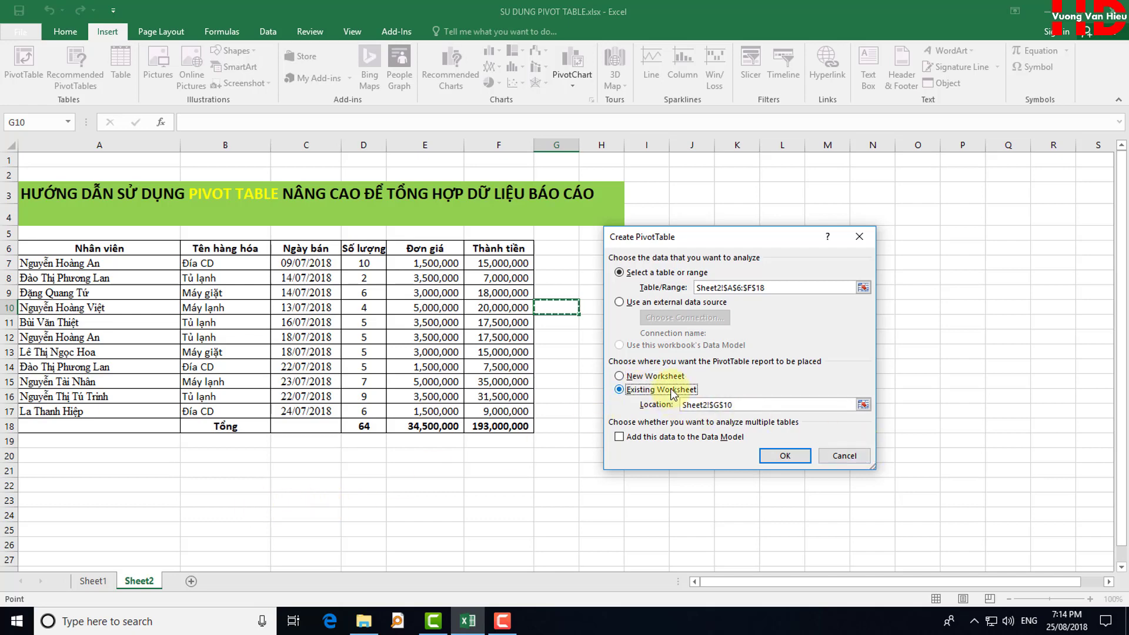
click(823, 404)
click(862, 405)
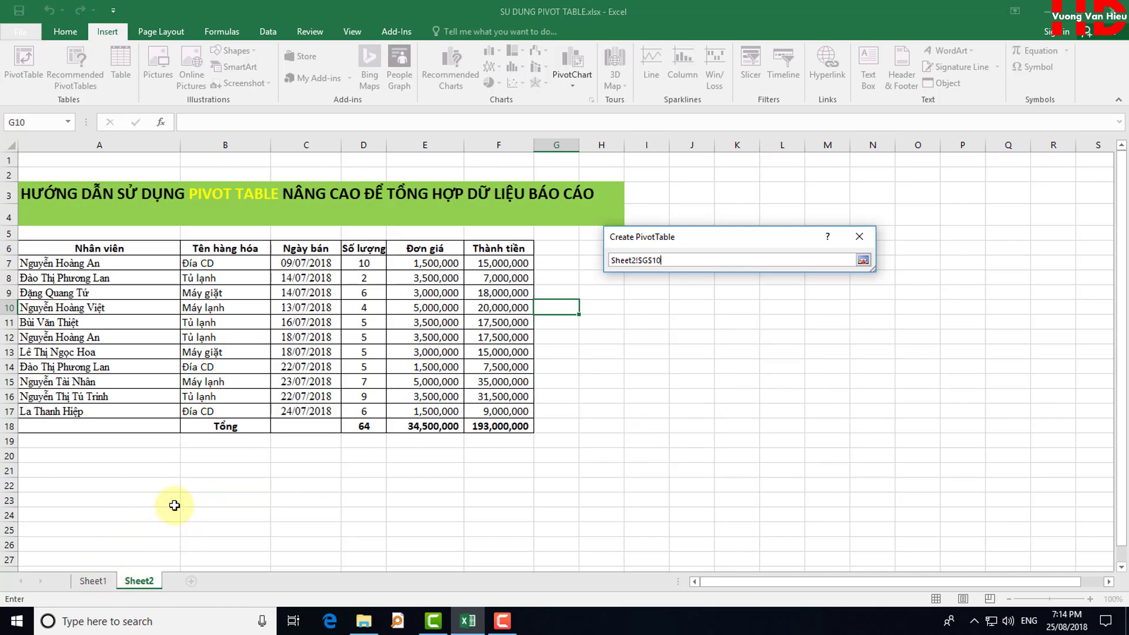
click(235, 492)
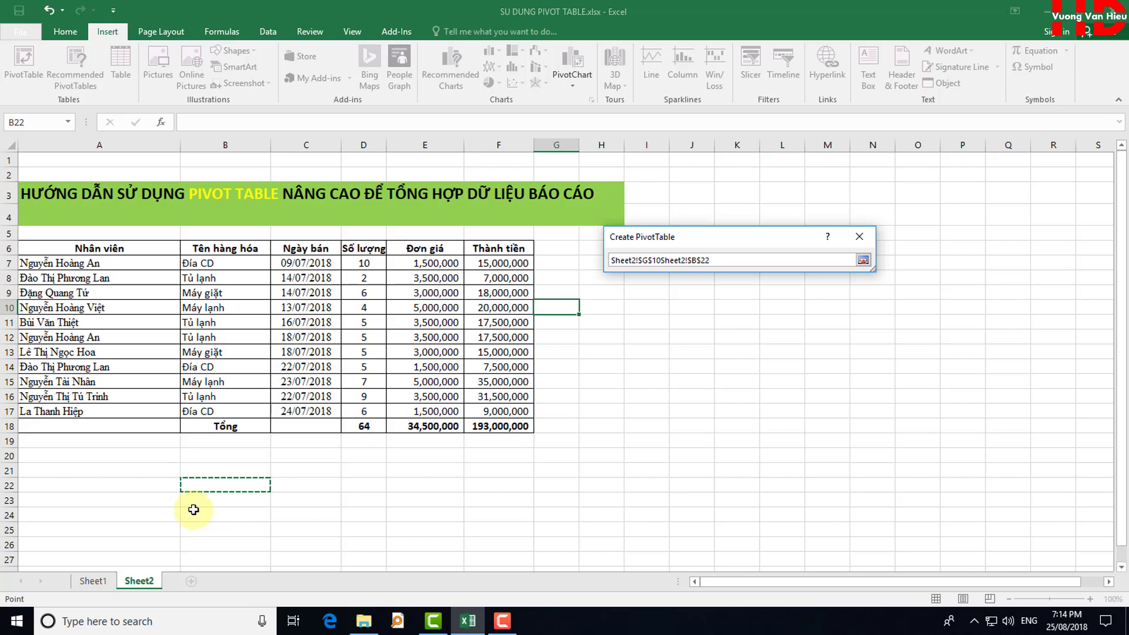
click(84, 583)
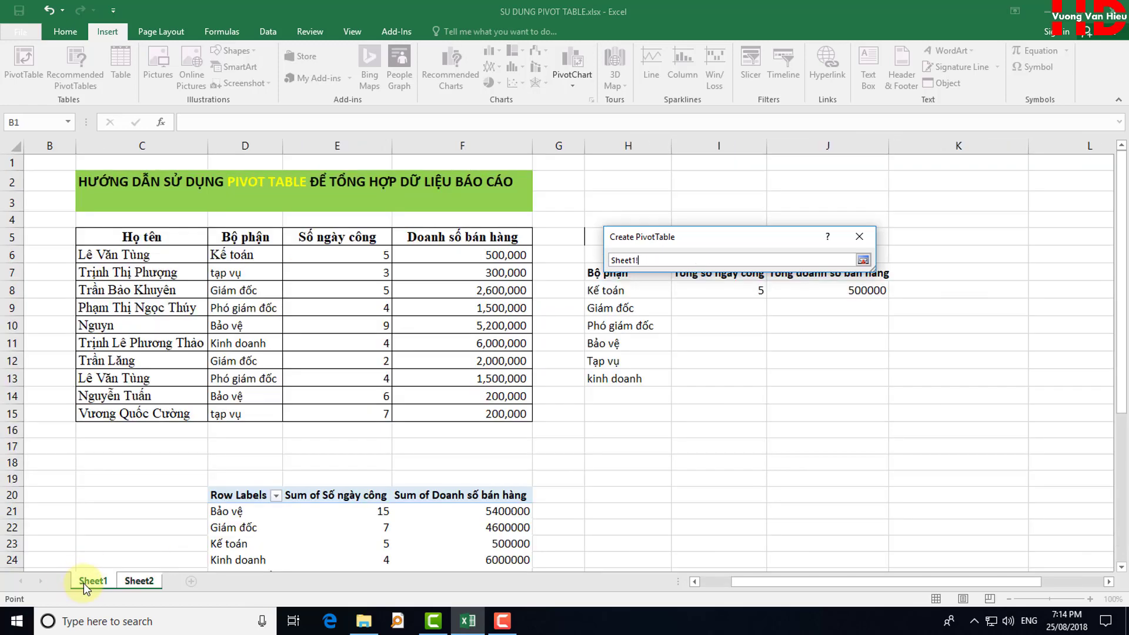
key(ctrl+Page_Down)
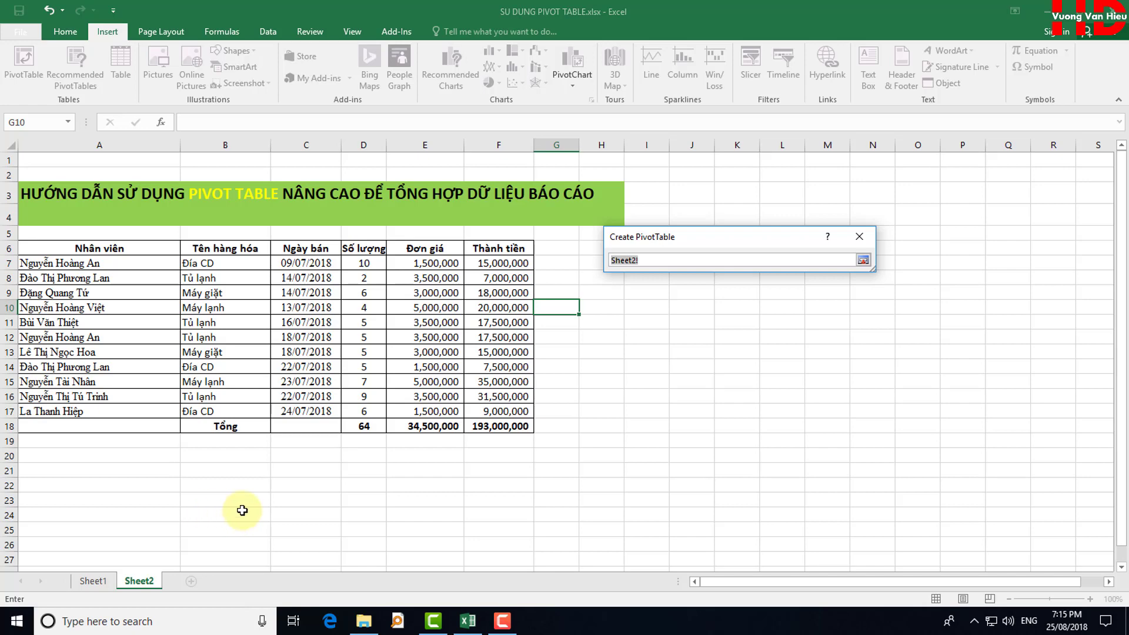
click(241, 500)
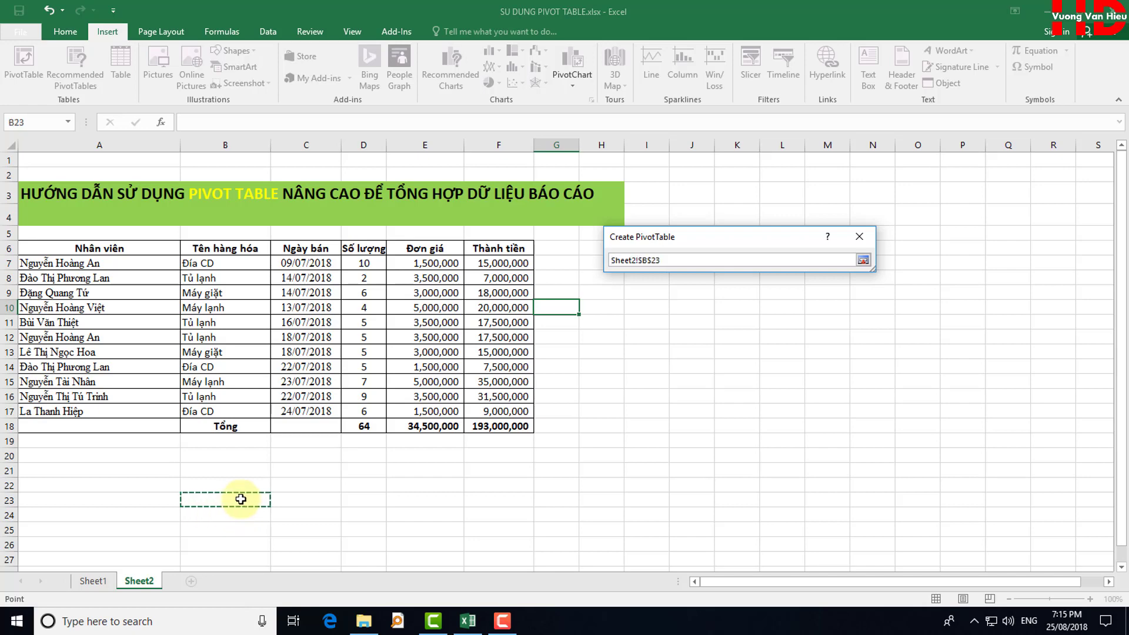
click(863, 260)
click(791, 462)
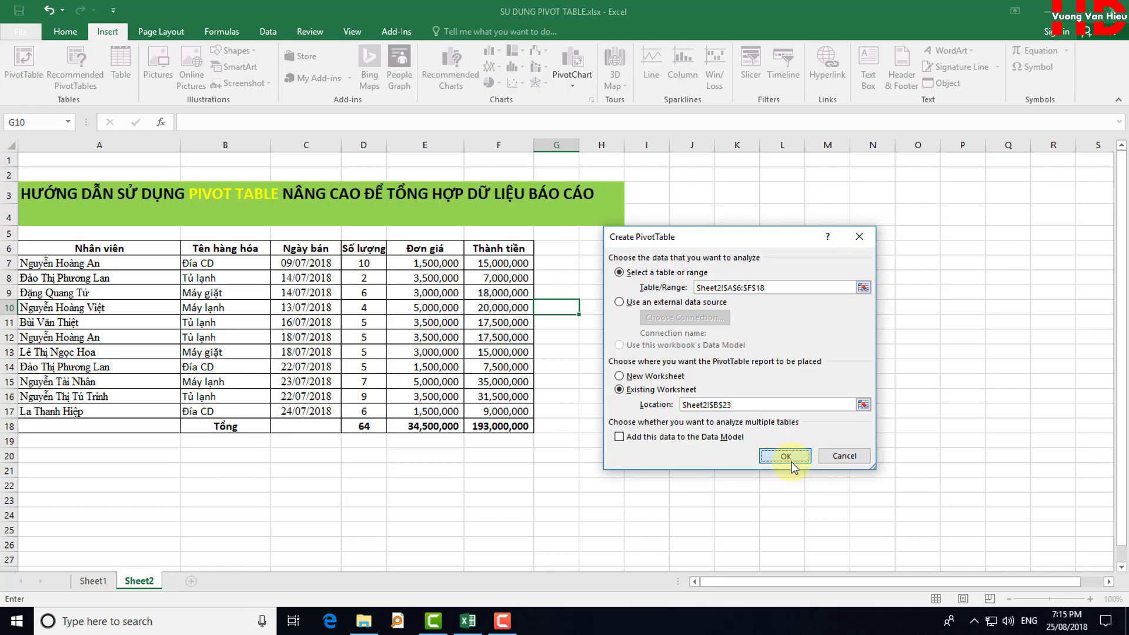
scroll(659, 463, down, 2)
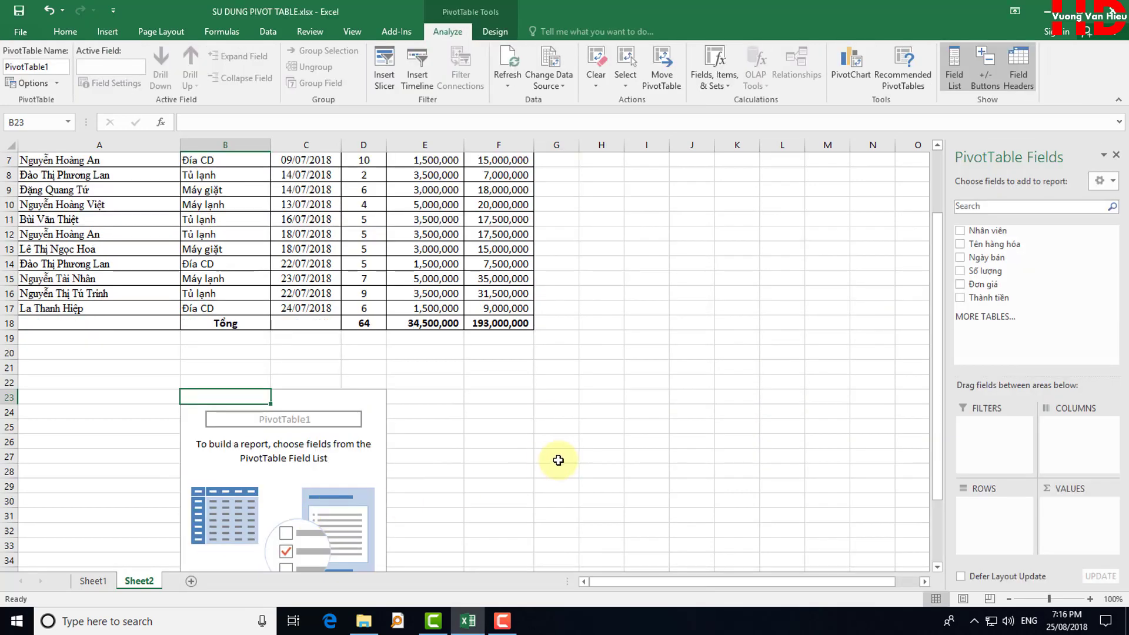
Add Tên hàng hóa and Ngày bán as rows, summing Số lượng and Thành tiền
scroll(382, 470, up, 1)
scroll(238, 479, up, 1)
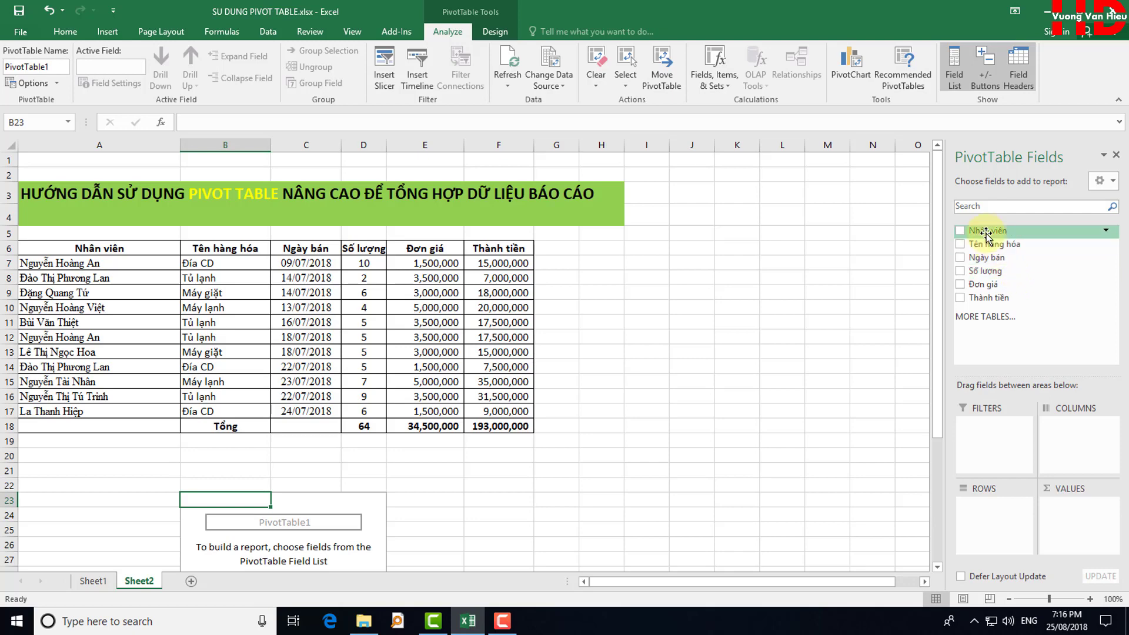
click(960, 245)
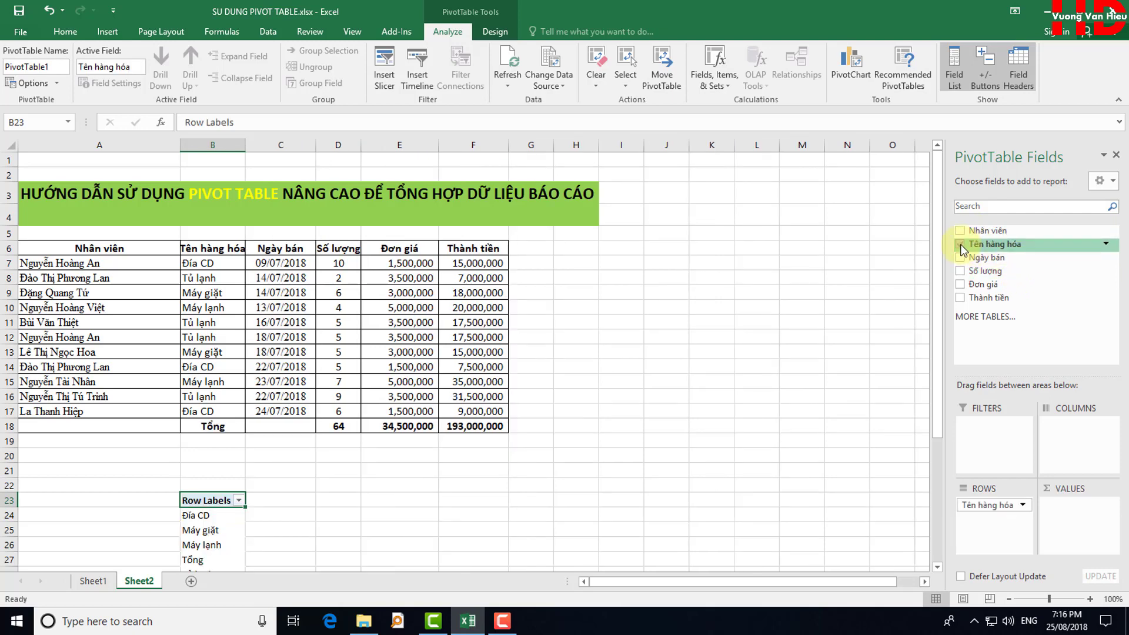
click(960, 271)
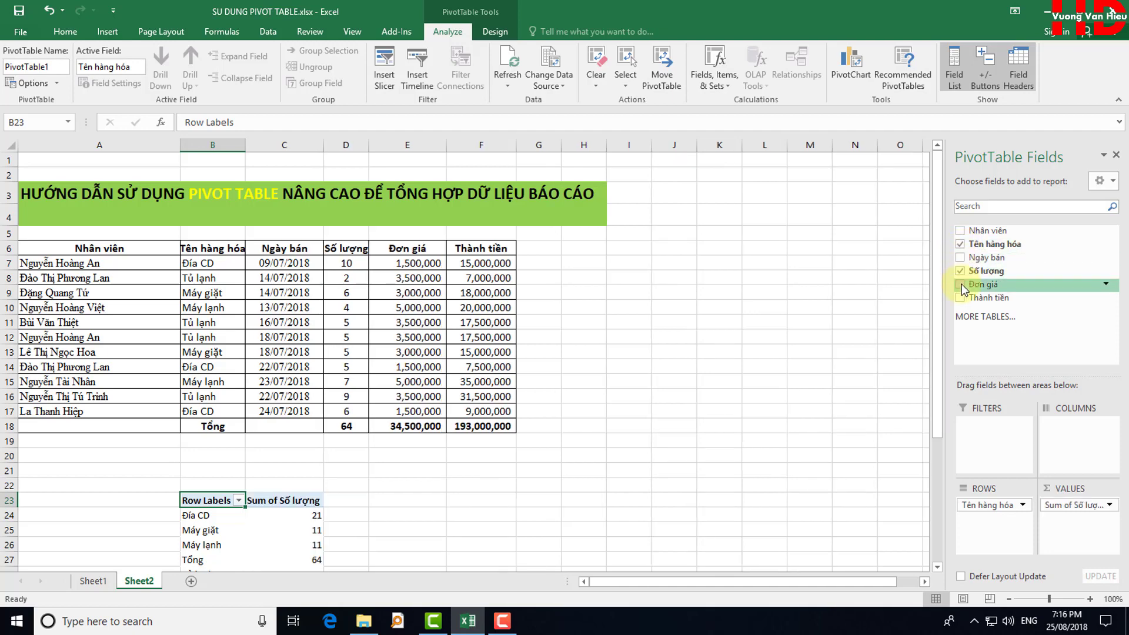
click(961, 298)
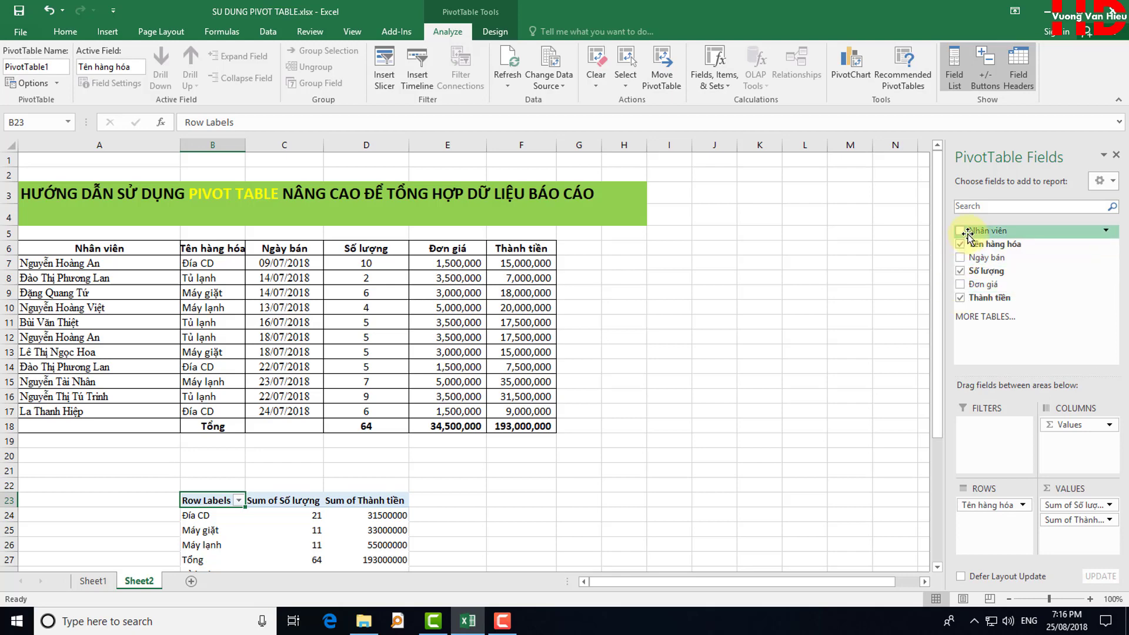
click(960, 258)
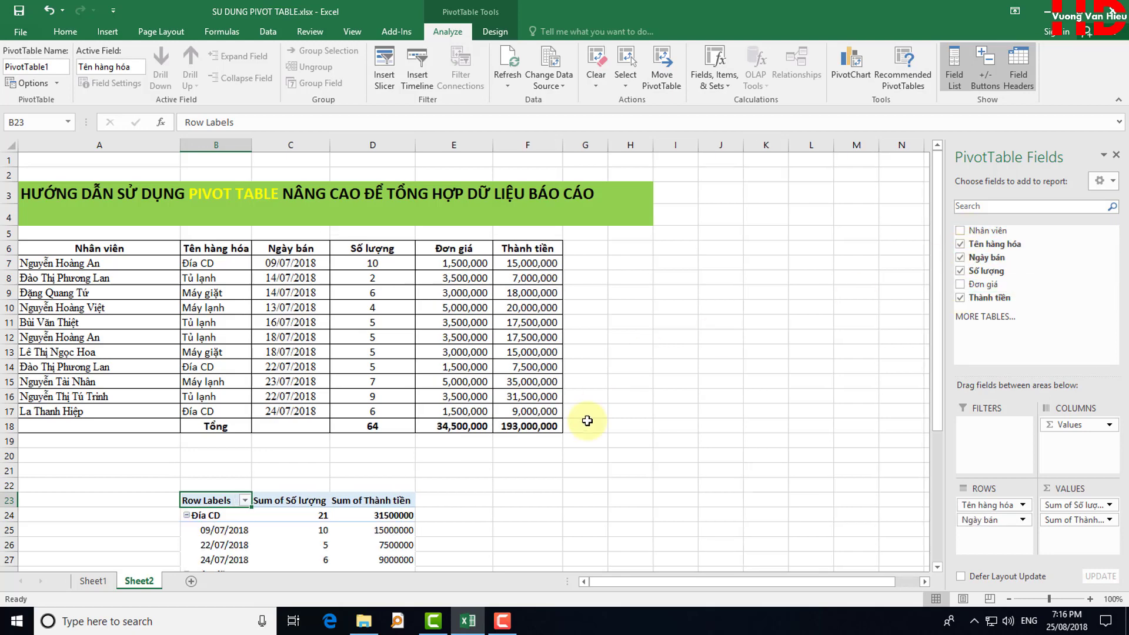
scroll(587, 421, down, 3)
scroll(590, 422, down, 3)
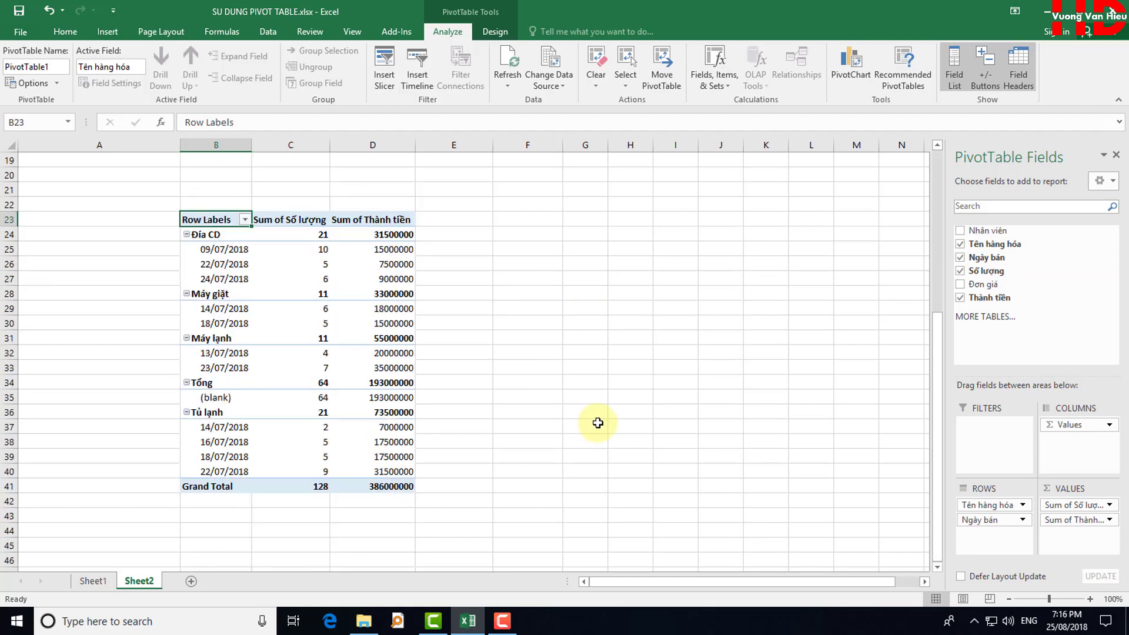
scroll(598, 422, up, 2)
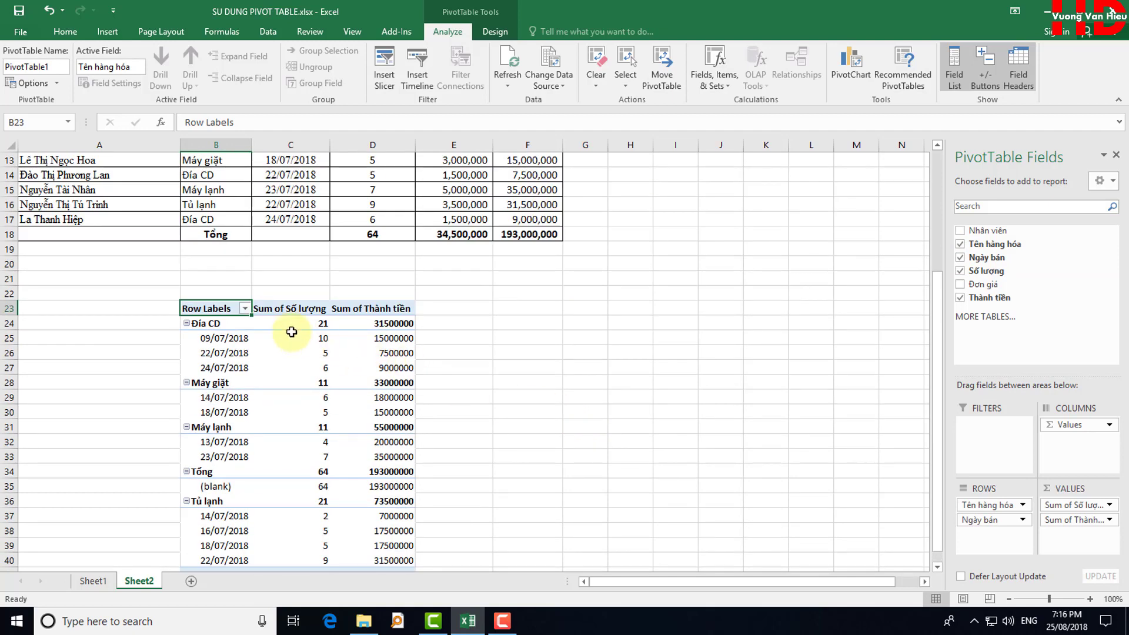
click(610, 322)
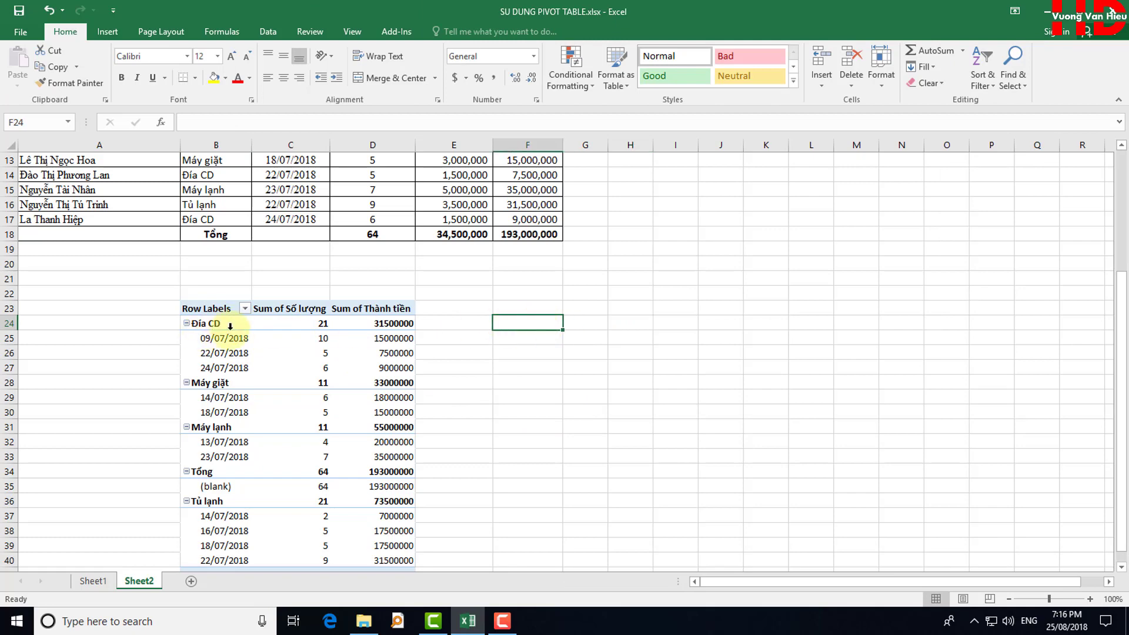
Add the Nhân viên field to ROWS so employees nest under each sale date
click(230, 328)
click(224, 342)
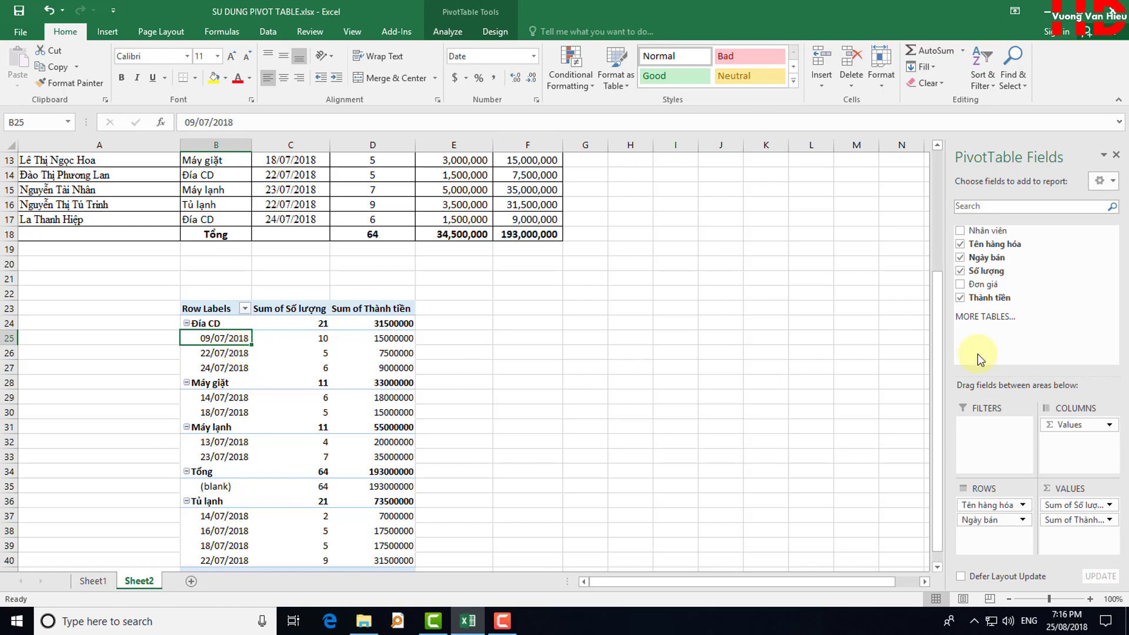
click(960, 231)
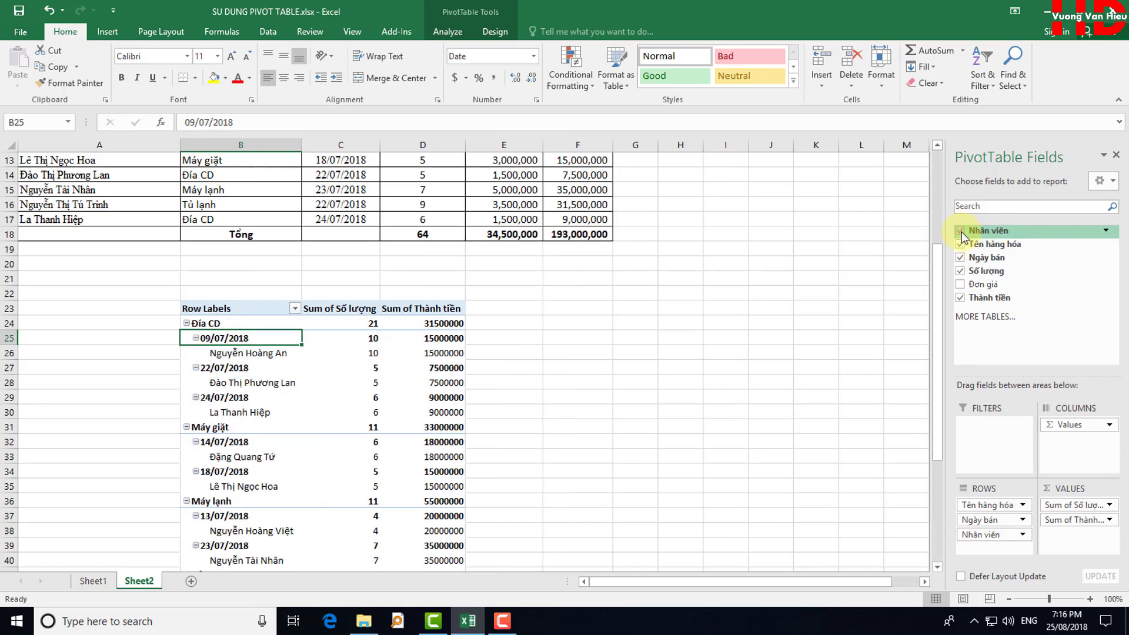
click(241, 355)
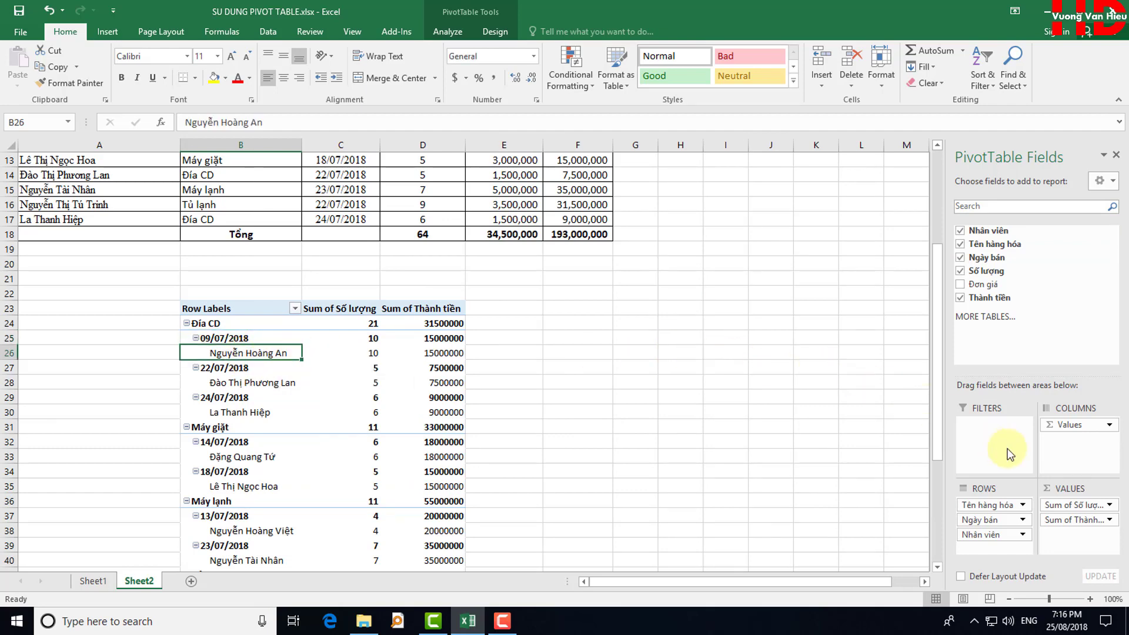
scroll(1006, 465, down, 2)
scroll(988, 526, up, 1)
scroll(988, 527, up, 1)
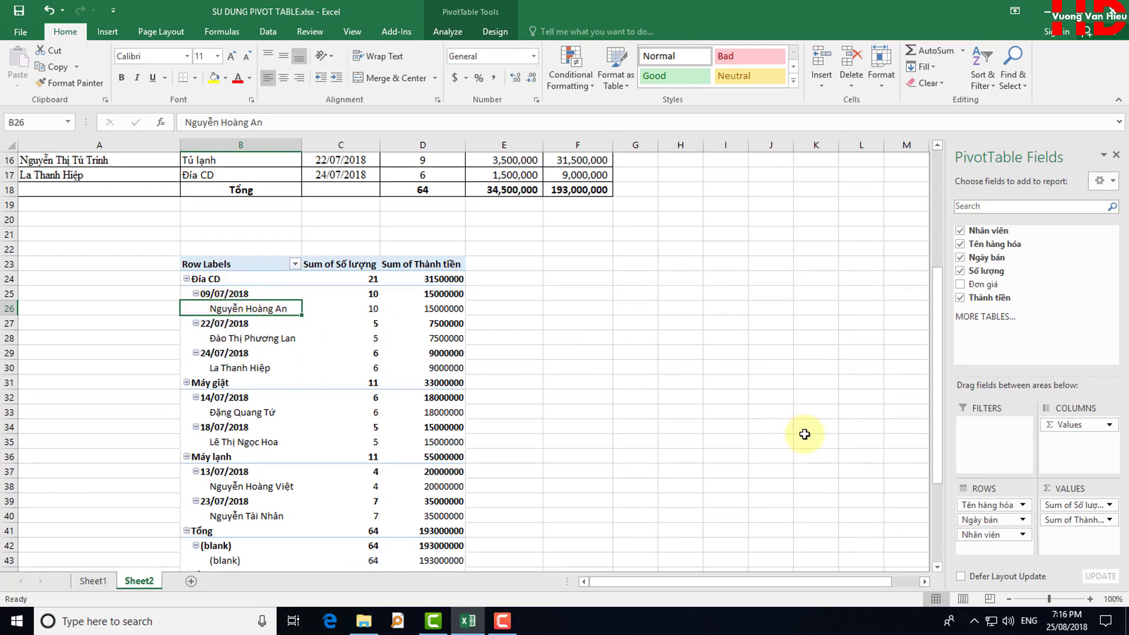
click(1000, 535)
click(862, 516)
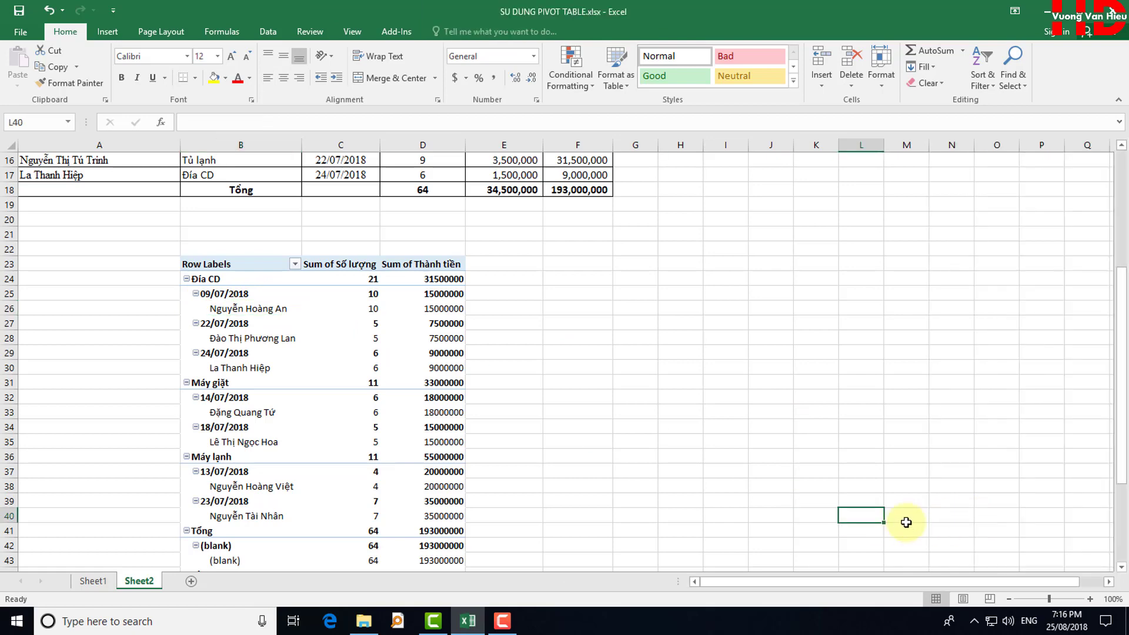
click(287, 355)
drag(1003, 536, 998, 518)
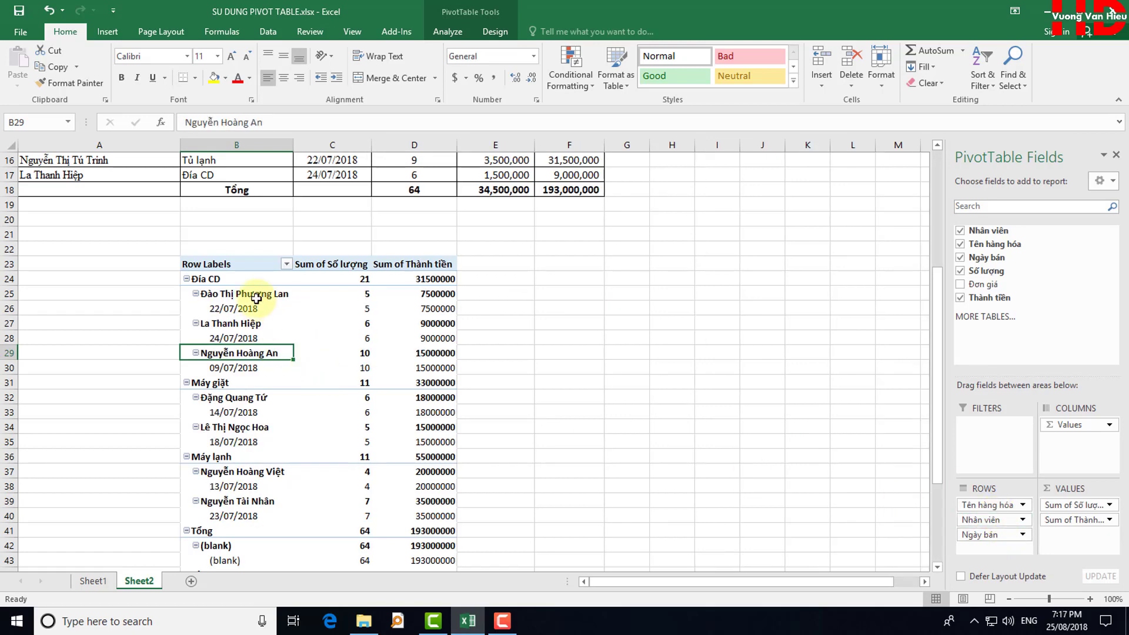
click(659, 306)
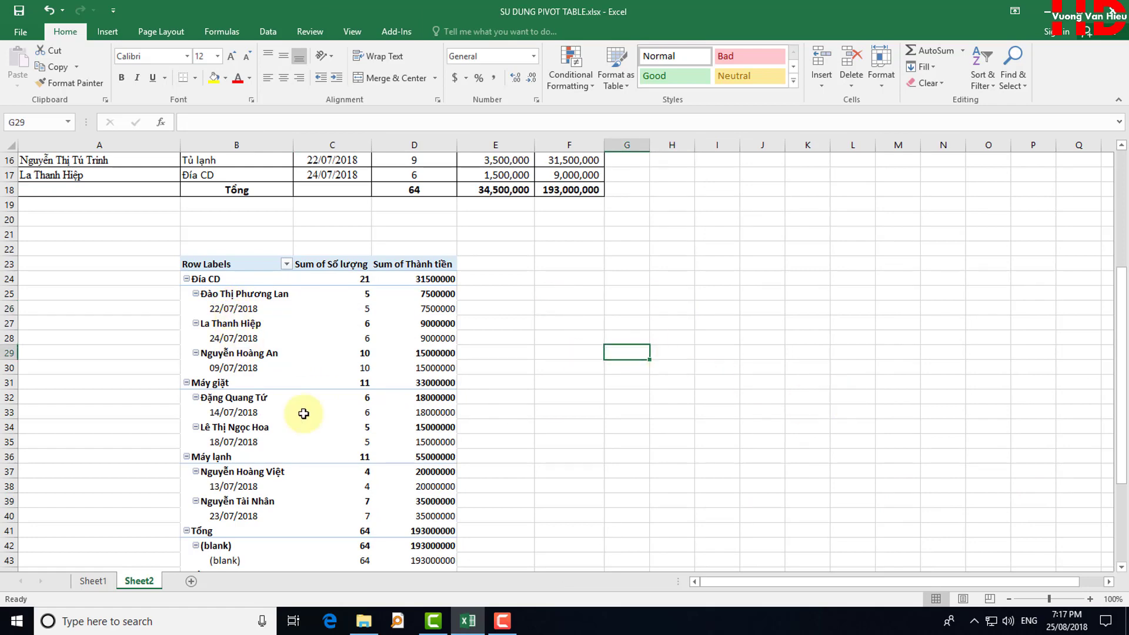
click(288, 398)
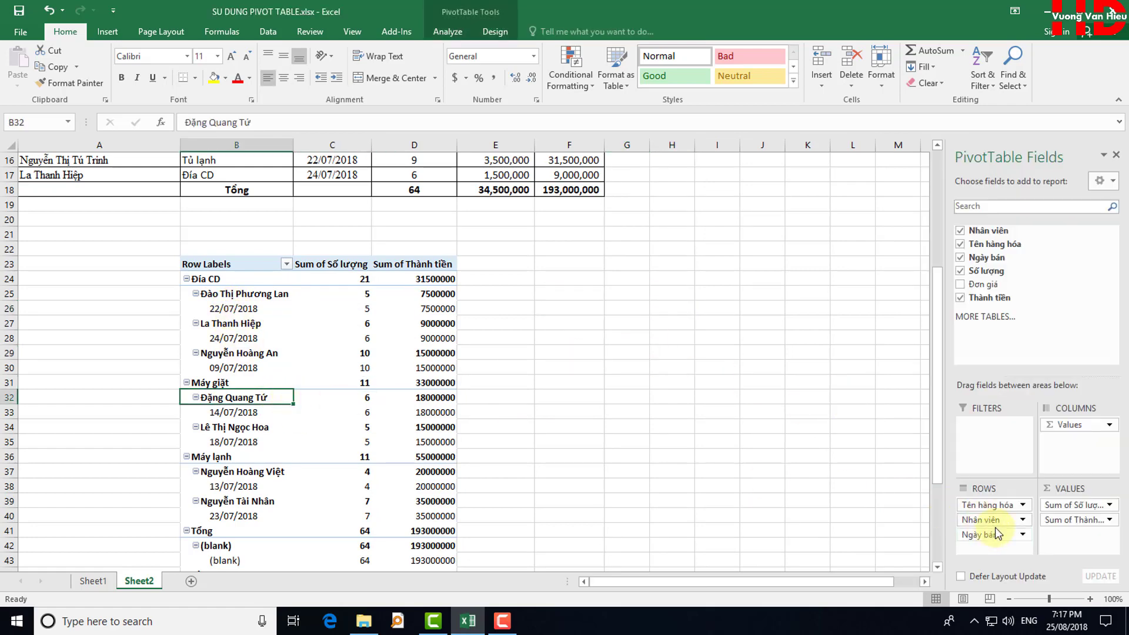
drag(984, 522, 997, 525)
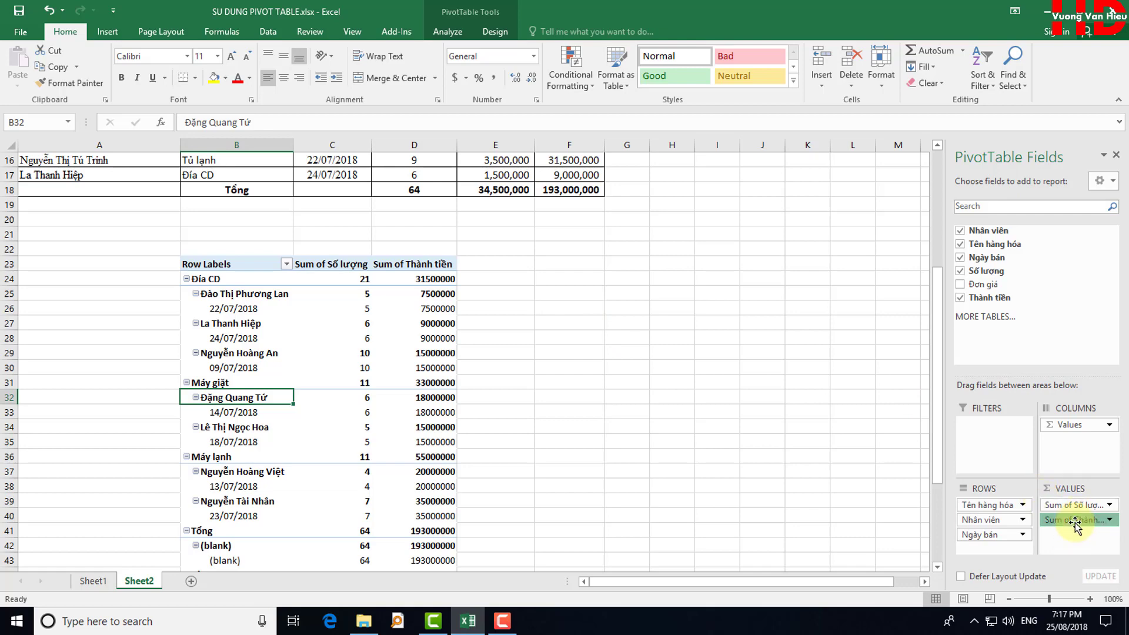
Move Sum of Thành tiền above Sum of Số lượng and back, then open Sum of Số lượng options
drag(1075, 521, 1076, 507)
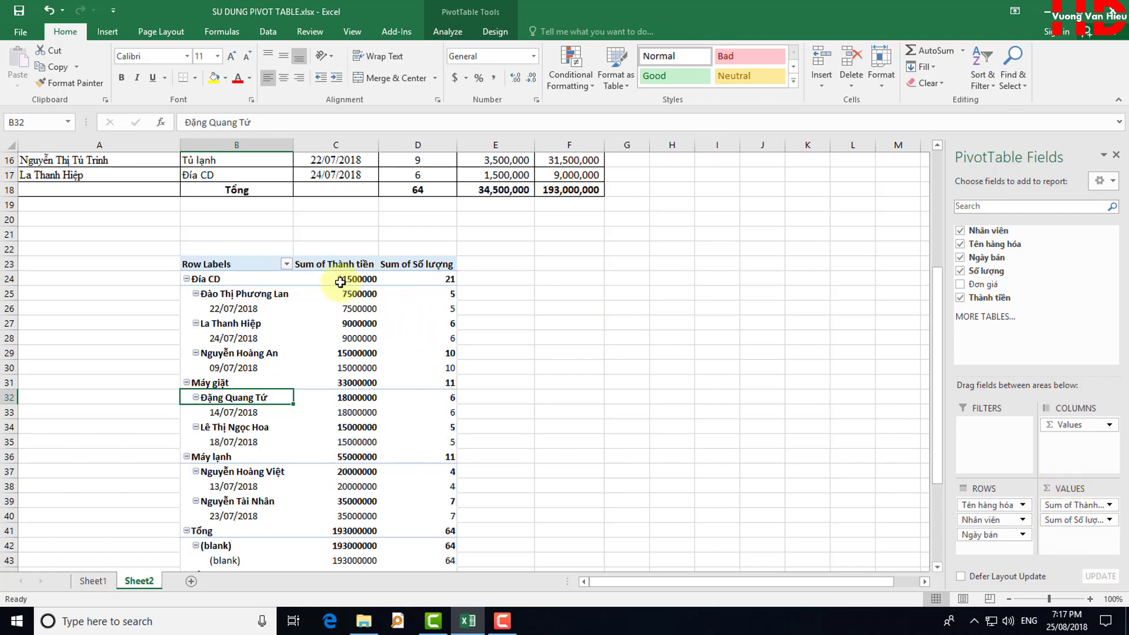
drag(1074, 520, 1072, 507)
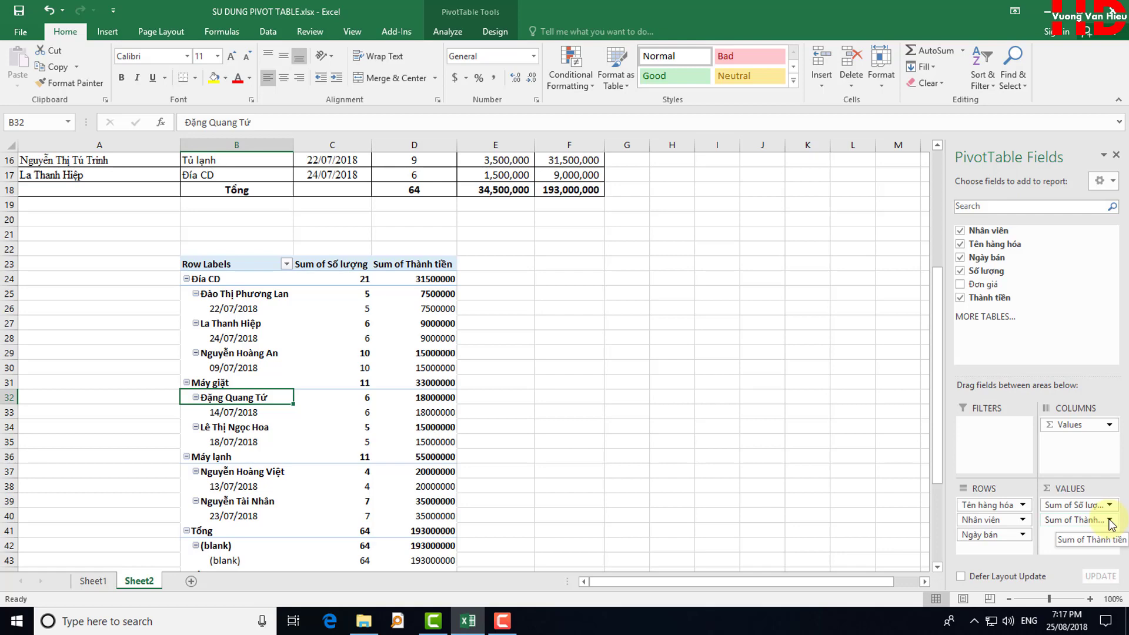
click(1109, 506)
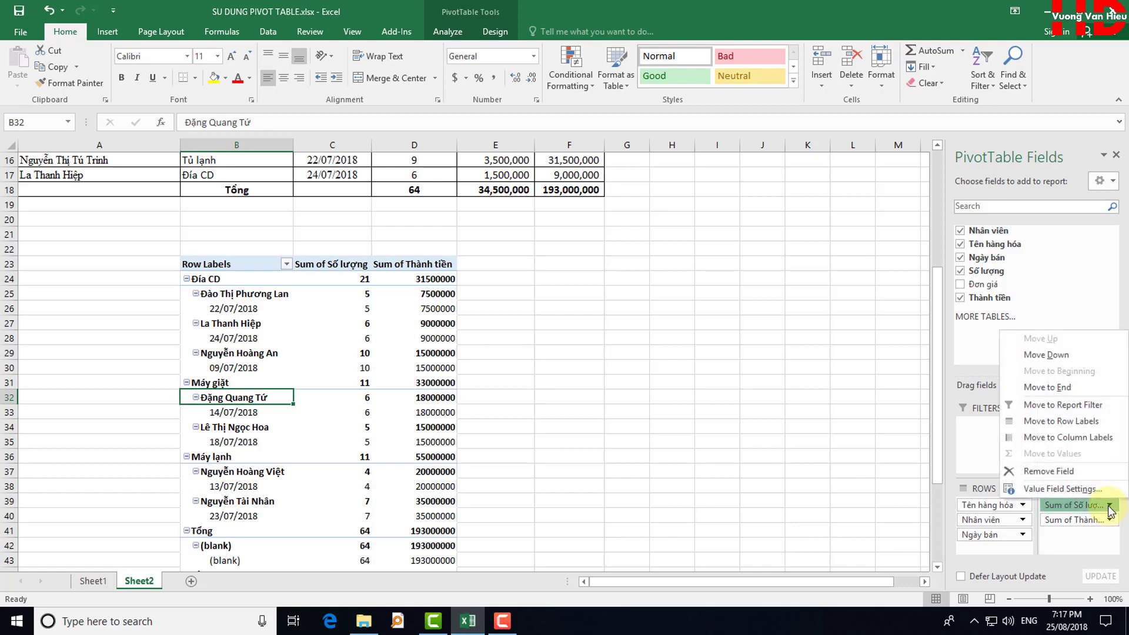
Summarise Số lượng as Count after trying Average and Min in Value Field Settings
click(1050, 489)
click(633, 373)
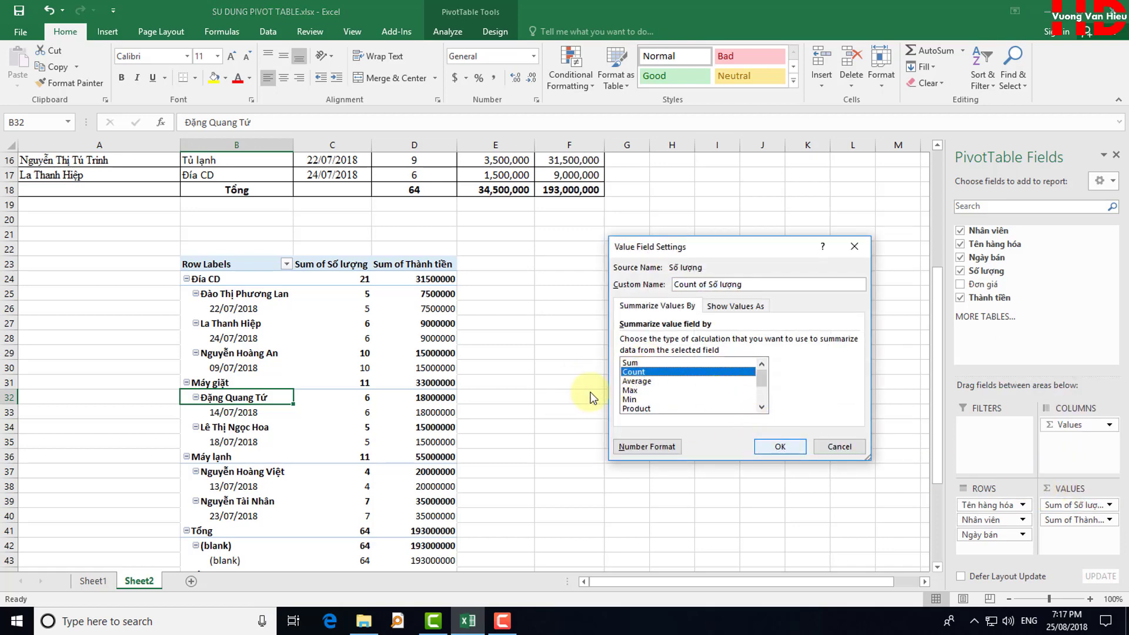
click(644, 390)
click(640, 382)
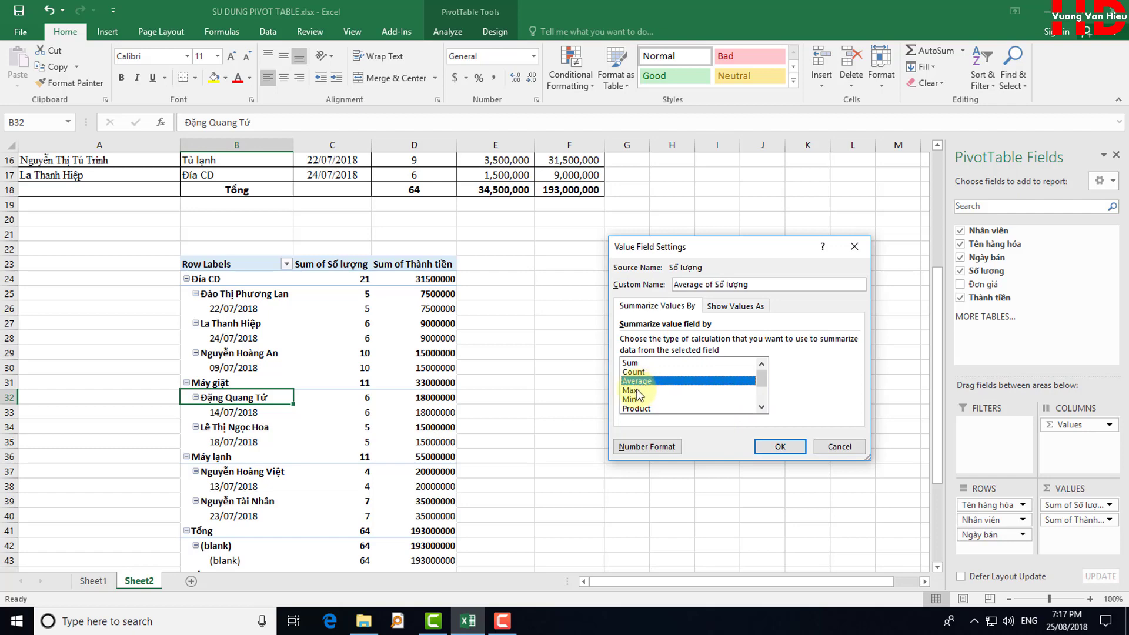
click(637, 390)
click(634, 400)
click(634, 373)
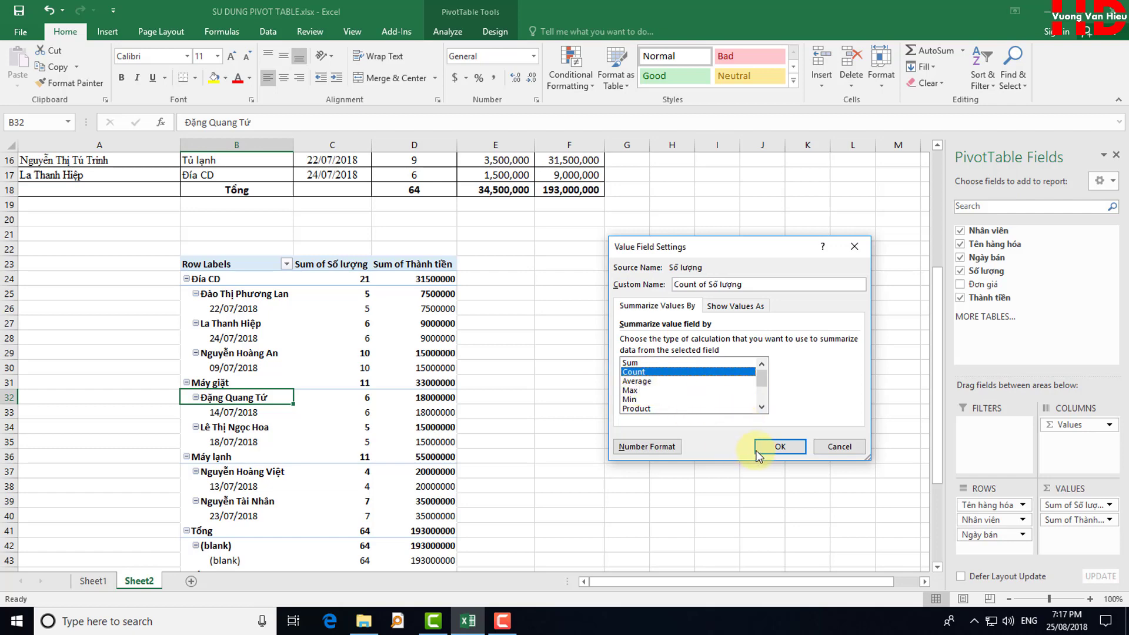
click(779, 447)
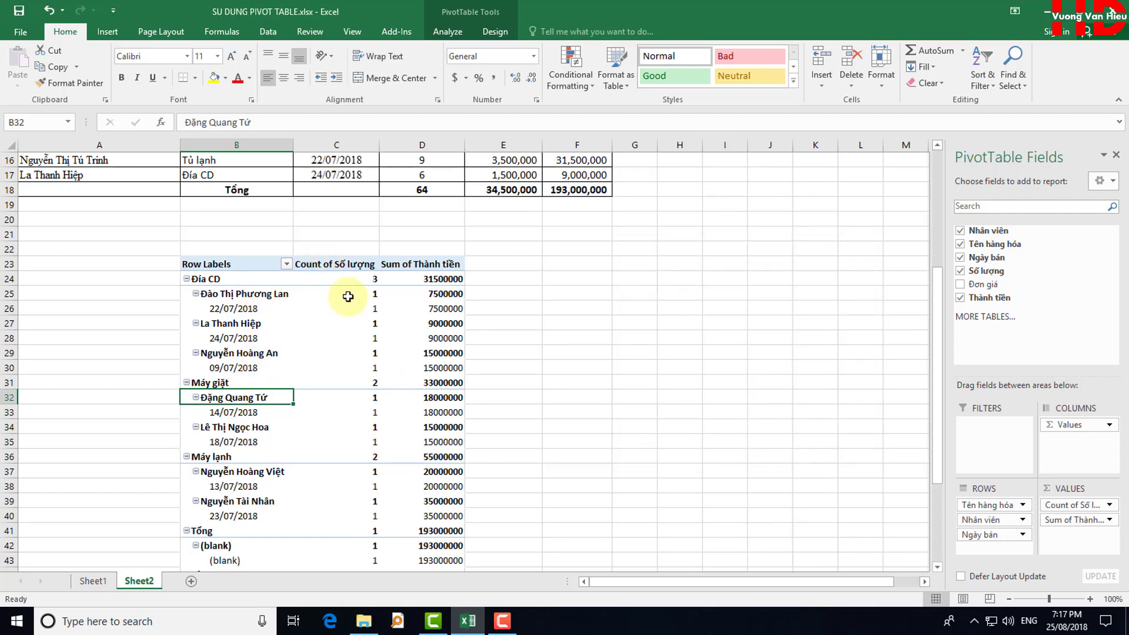
Switch the Số lượng summary back to Sum
click(330, 309)
scroll(329, 310, down, 1)
click(1109, 505)
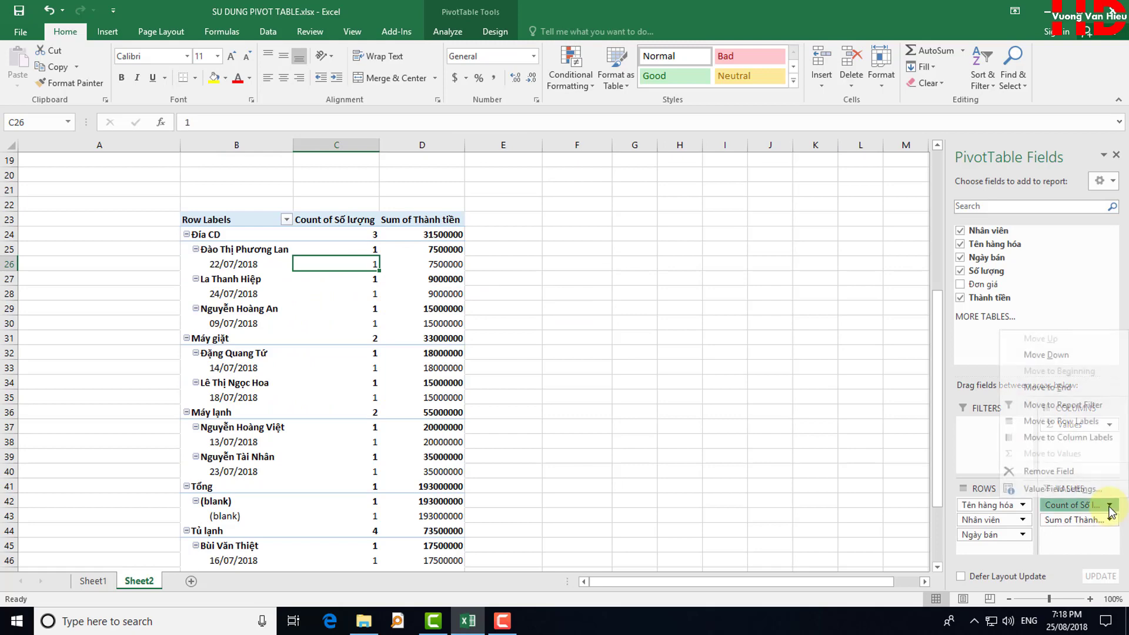
click(1053, 489)
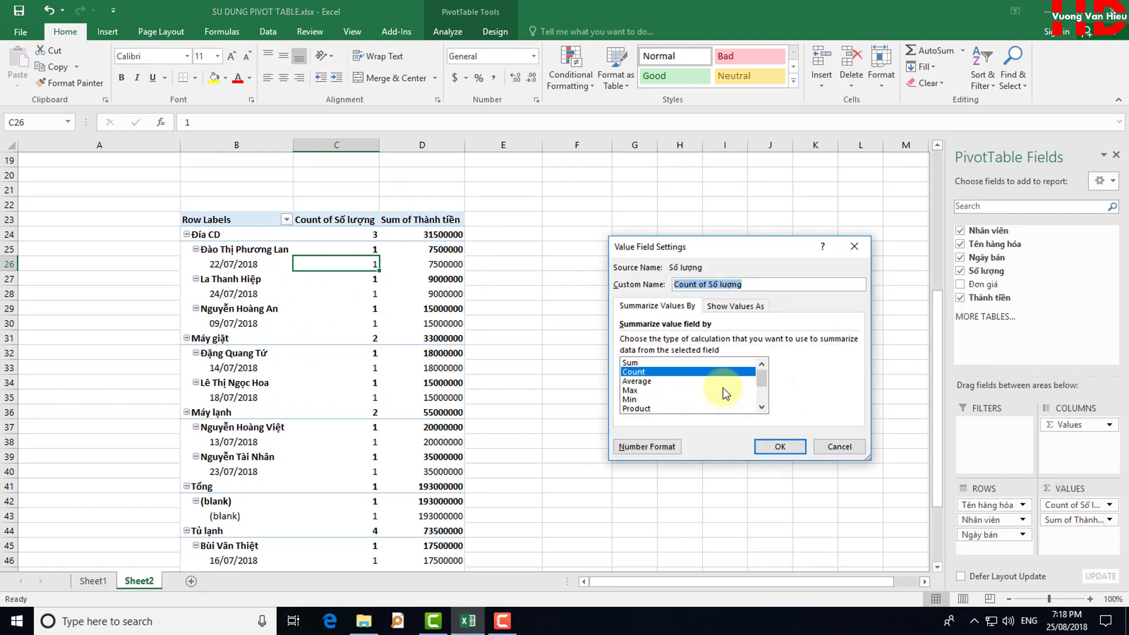
click(630, 363)
click(780, 447)
click(628, 363)
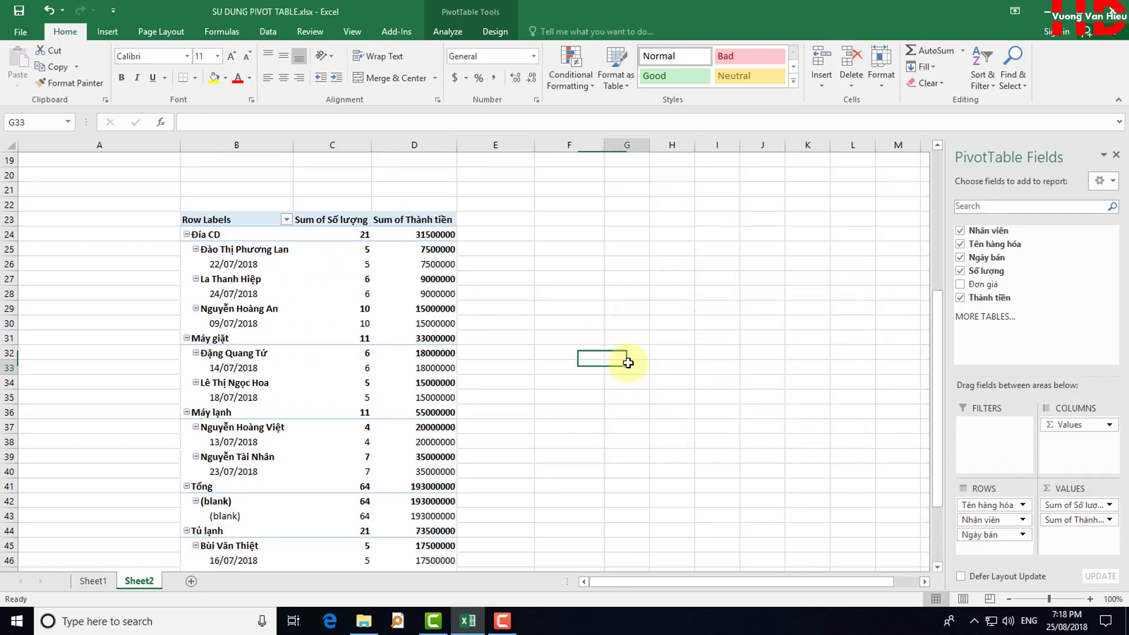
scroll(618, 376, up, 2)
scroll(608, 388, up, 3)
Move Ngày bán from ROWS to COLUMNS so sale dates run across the pivot
click(584, 428)
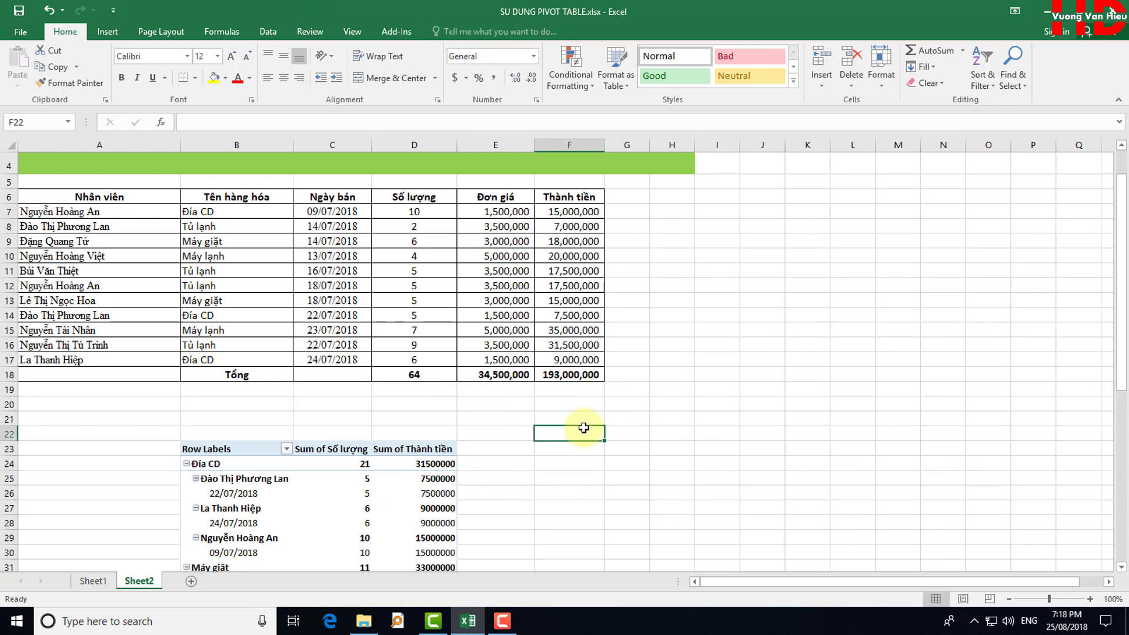
click(318, 491)
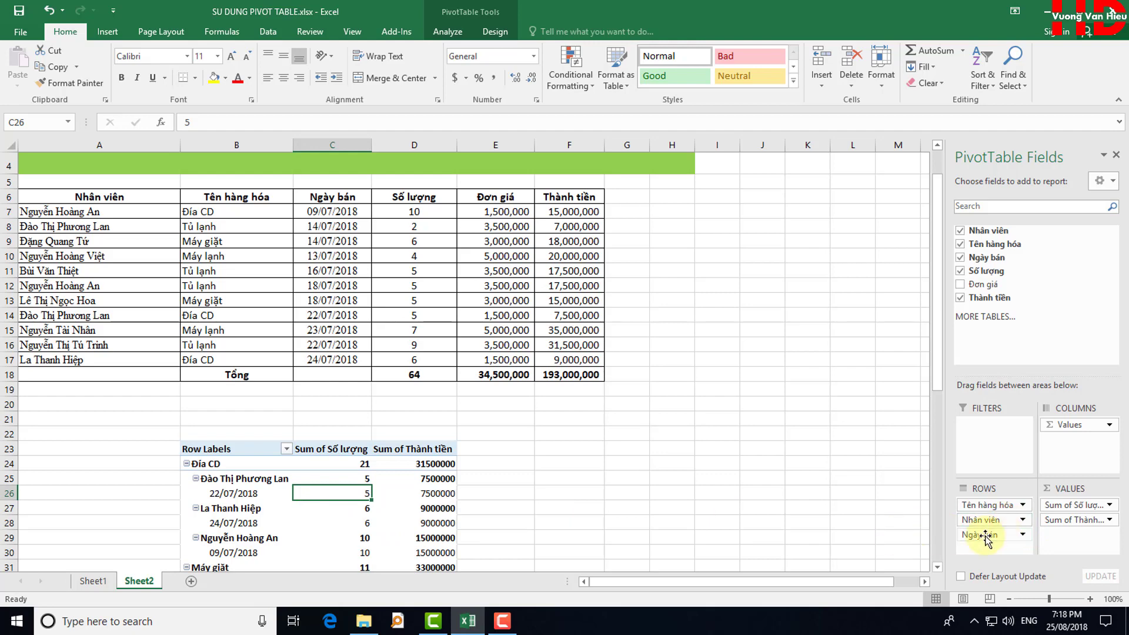
drag(986, 537, 986, 497)
drag(998, 539, 1024, 441)
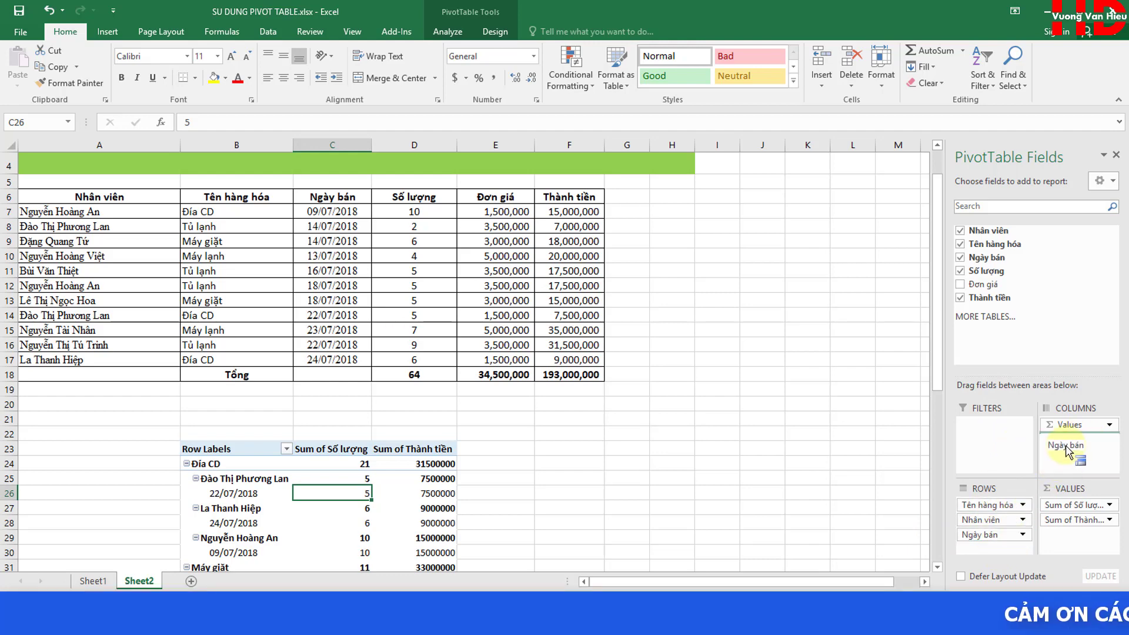
scroll(693, 439, down, 3)
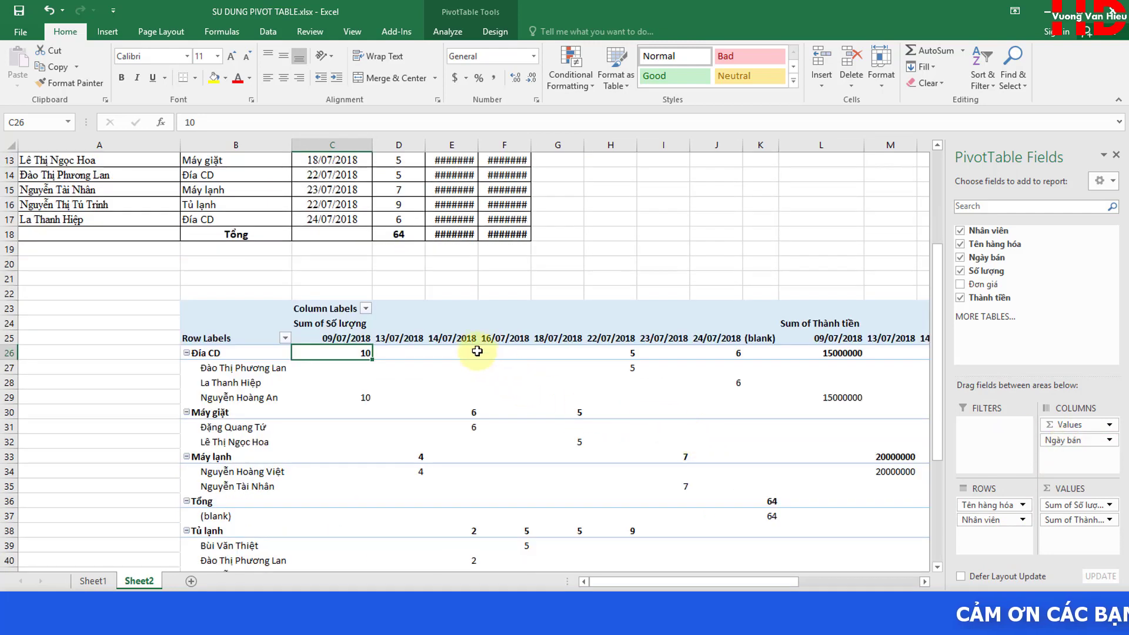
click(473, 279)
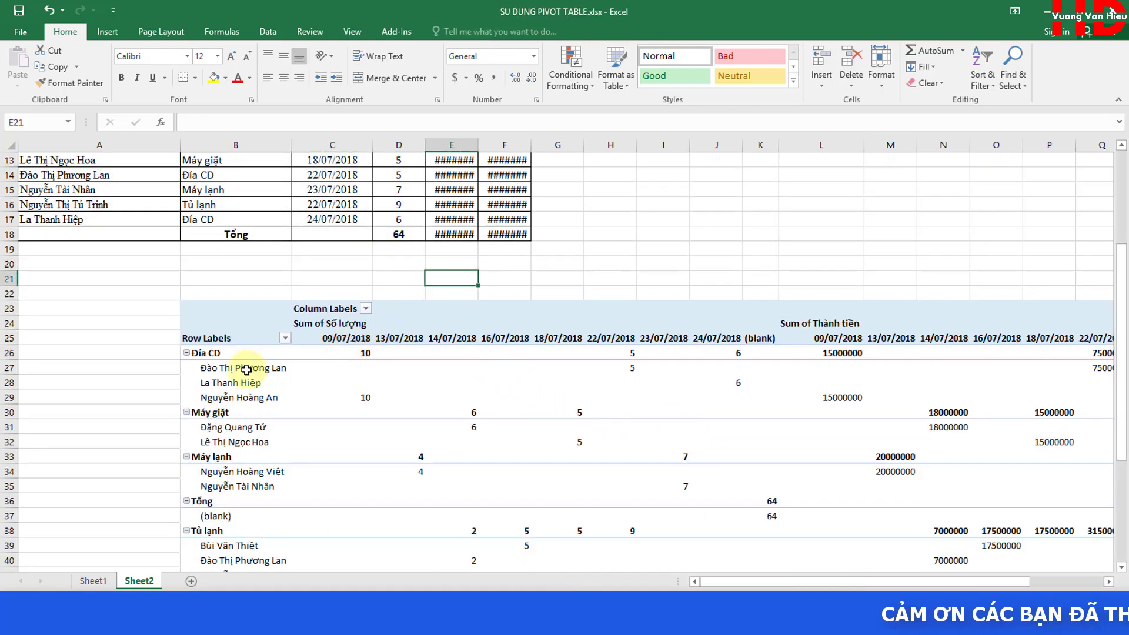
Inspect the Đĩa CD employee rows, checking the third employee's quantity of 10
click(216, 370)
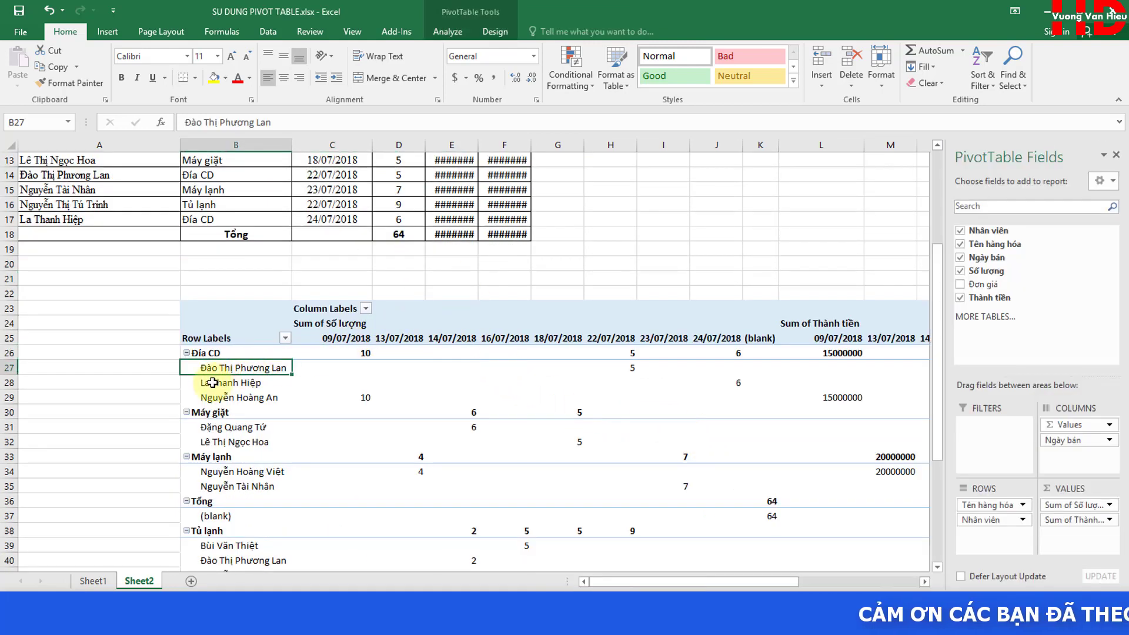
click(341, 381)
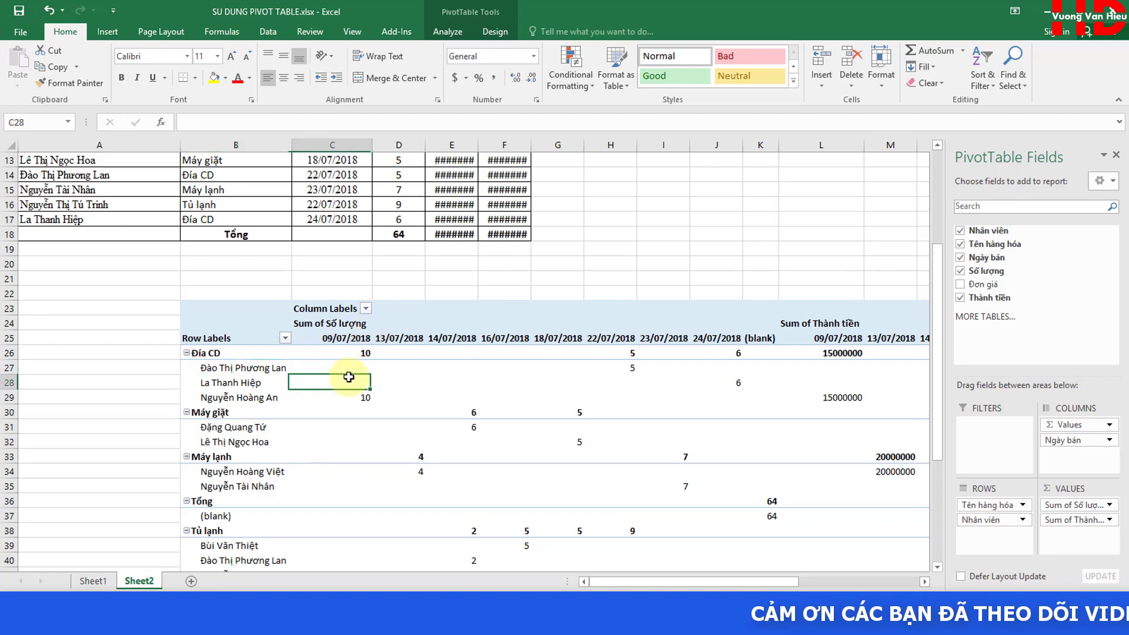
click(273, 398)
drag(353, 367, 547, 365)
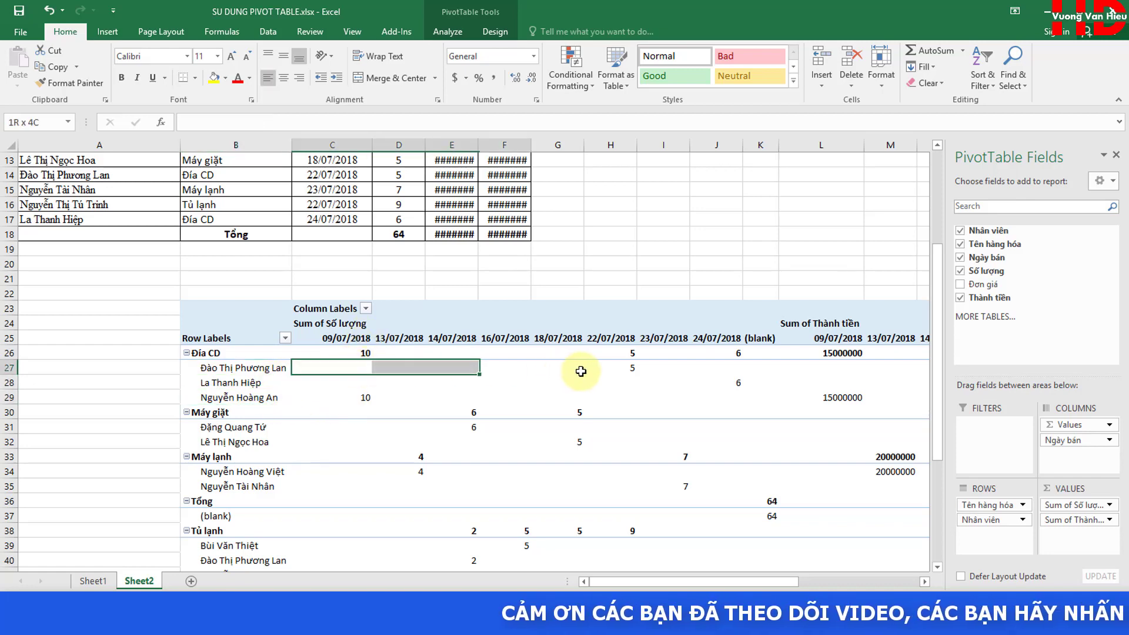
click(240, 398)
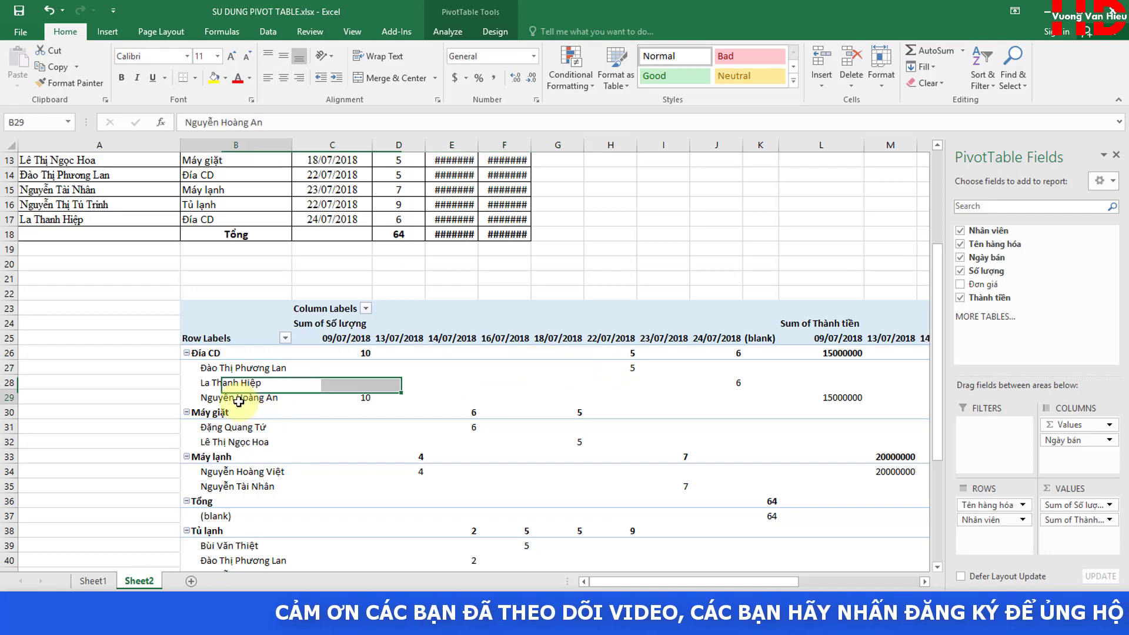
click(362, 396)
scroll(362, 396, up, 2)
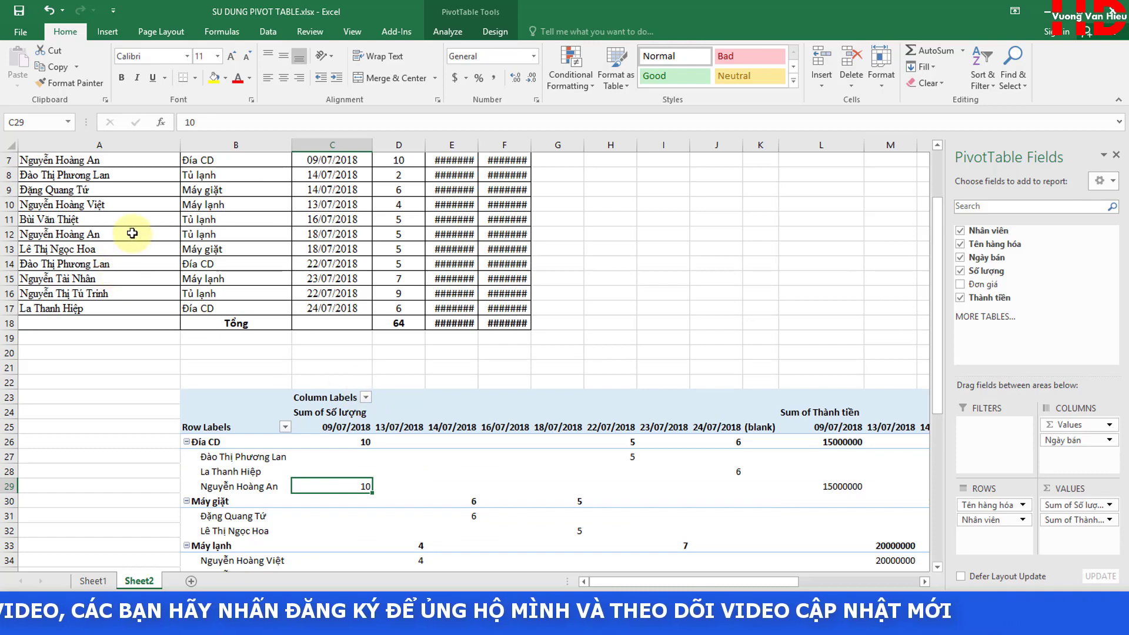
scroll(316, 296, up, 1)
scroll(317, 296, up, 2)
Compare the first source sales record with the pivot's 10 units and 15000000 amount
click(332, 263)
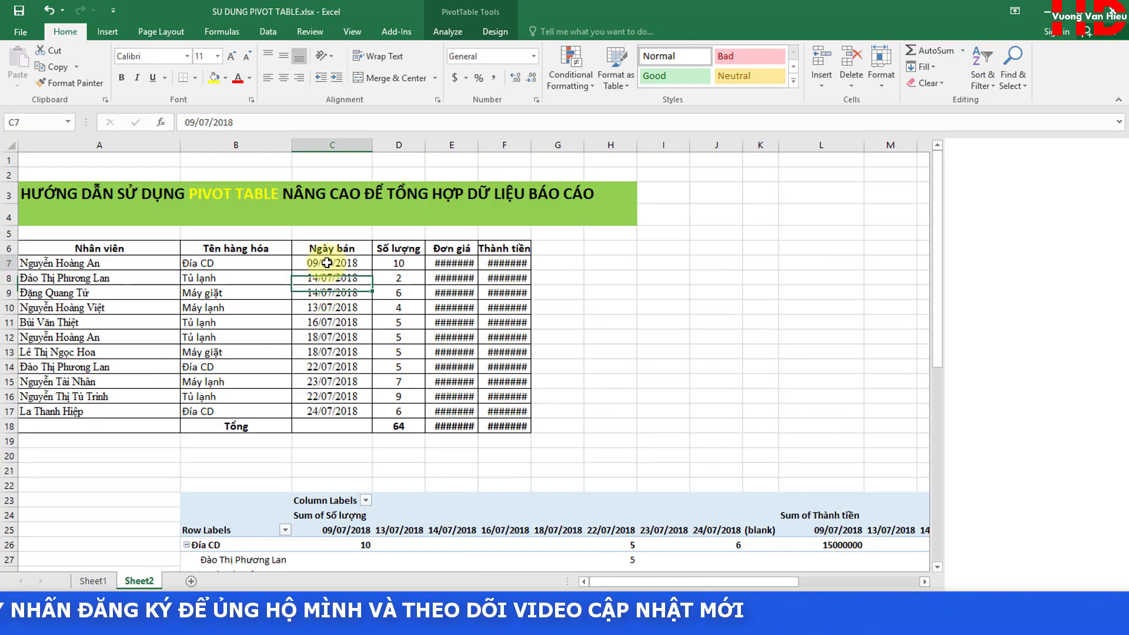
drag(9, 262, 100, 273)
scroll(454, 368, down, 3)
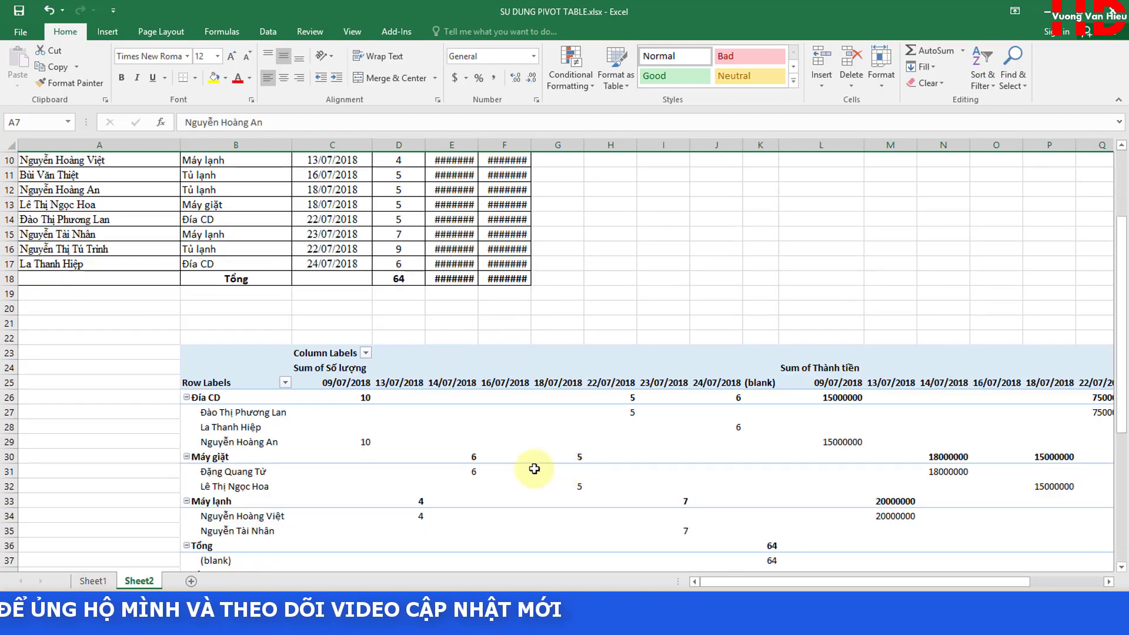
scroll(453, 353, up, 2)
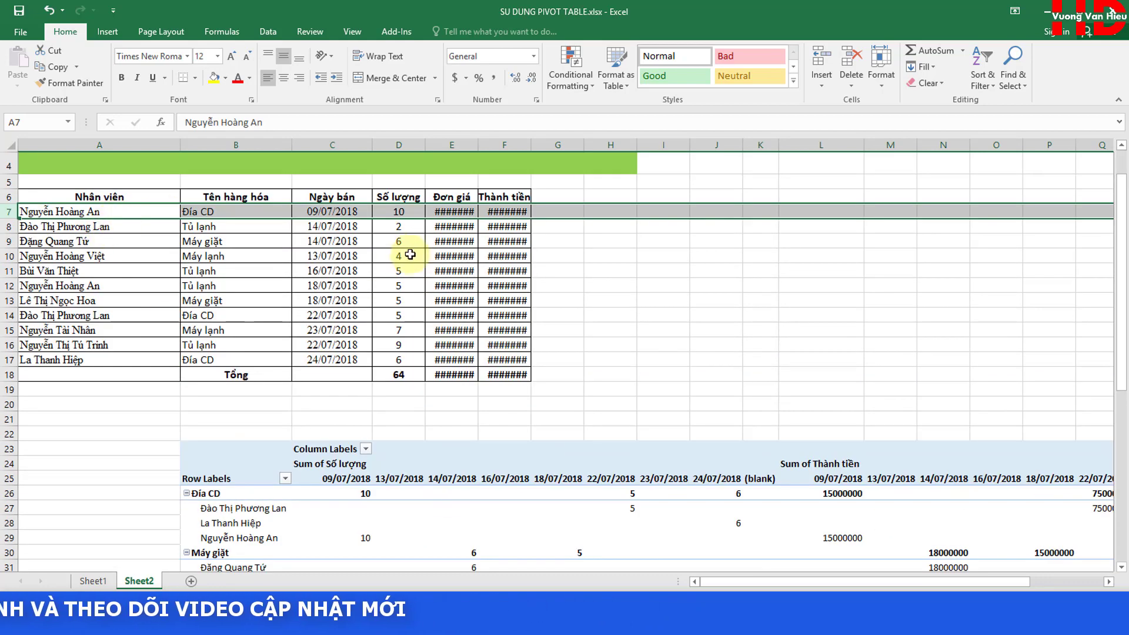
scroll(498, 423, down, 2)
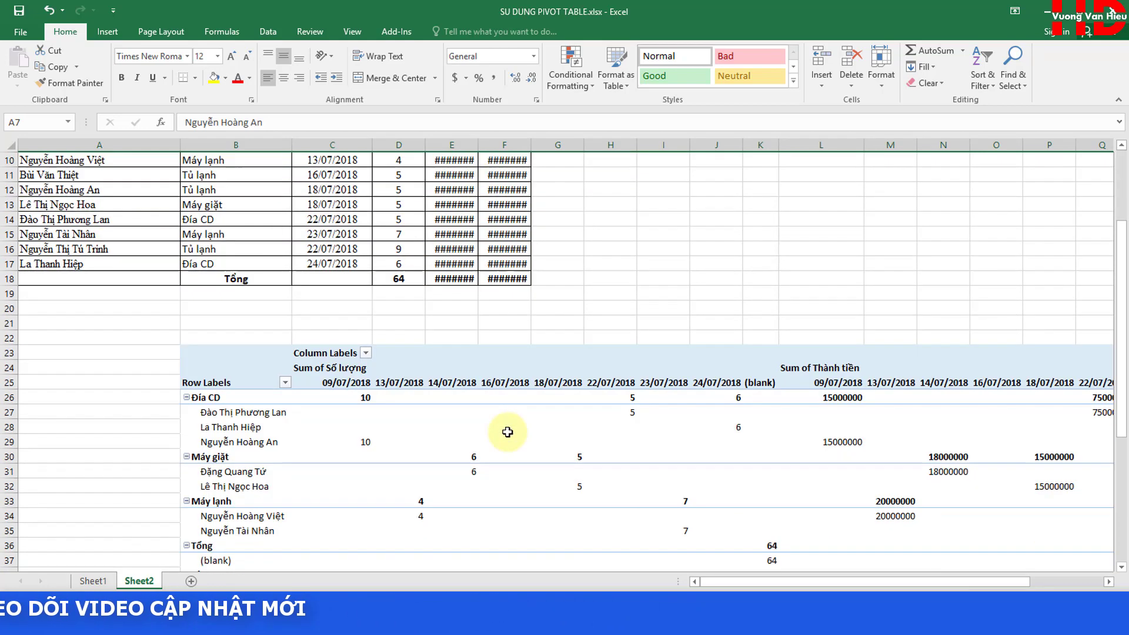
click(277, 443)
click(360, 444)
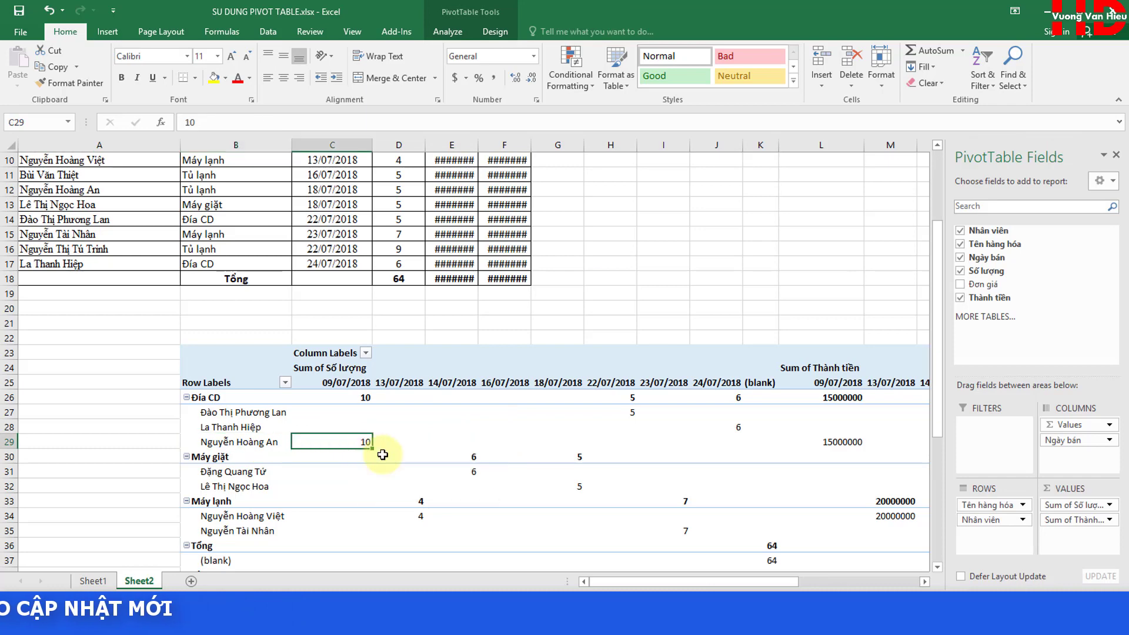
drag(651, 586, 711, 585)
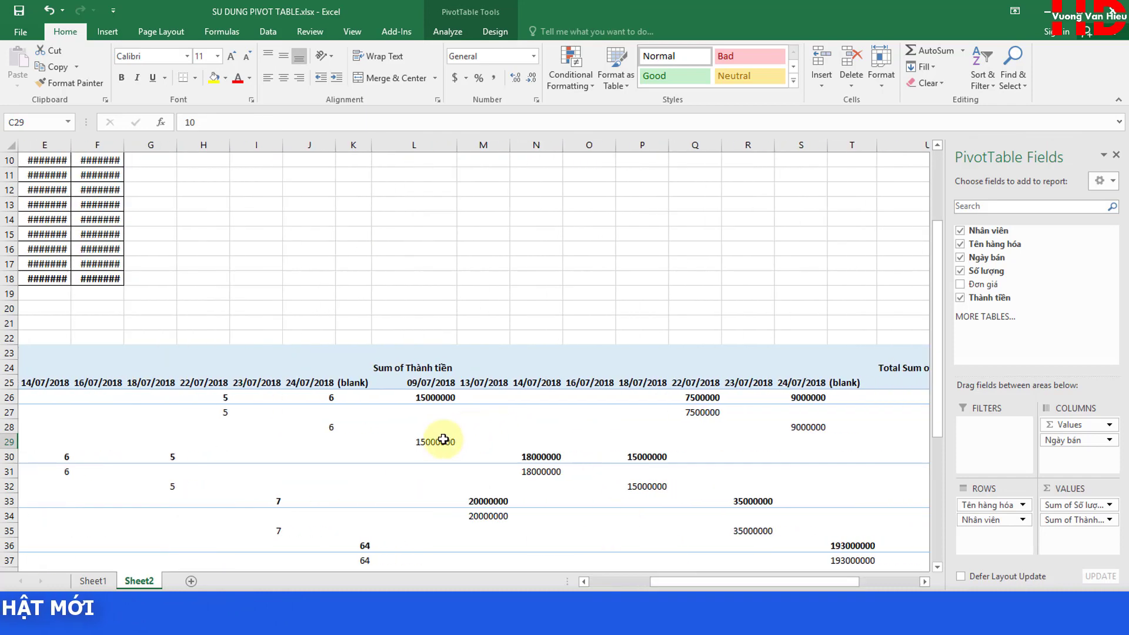
click(441, 442)
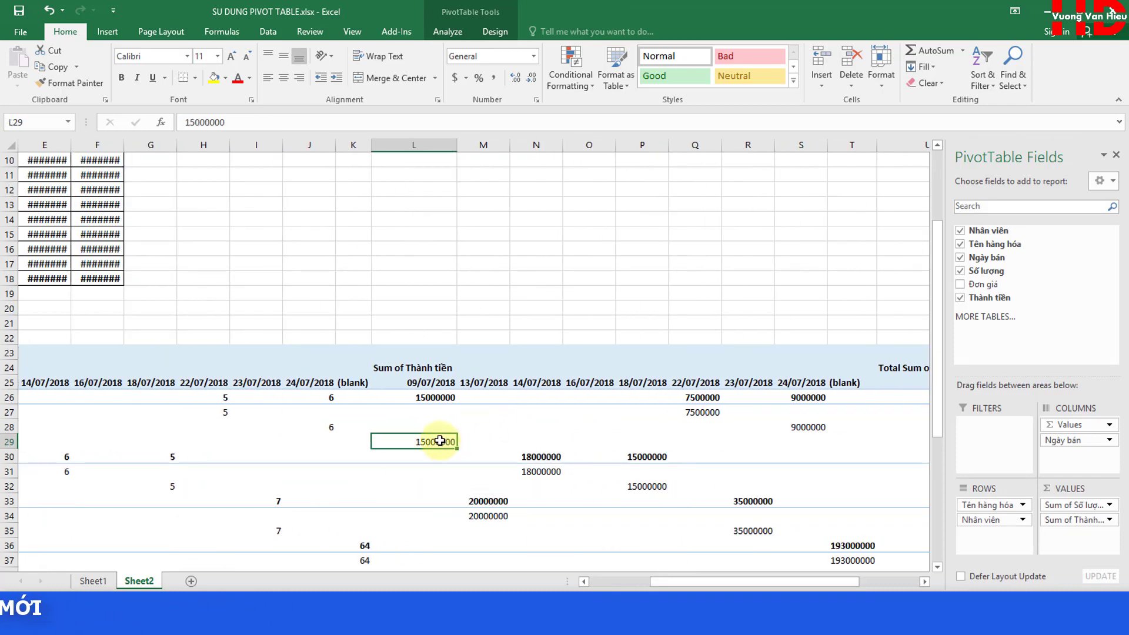
scroll(440, 441, up, 2)
scroll(294, 318, up, 1)
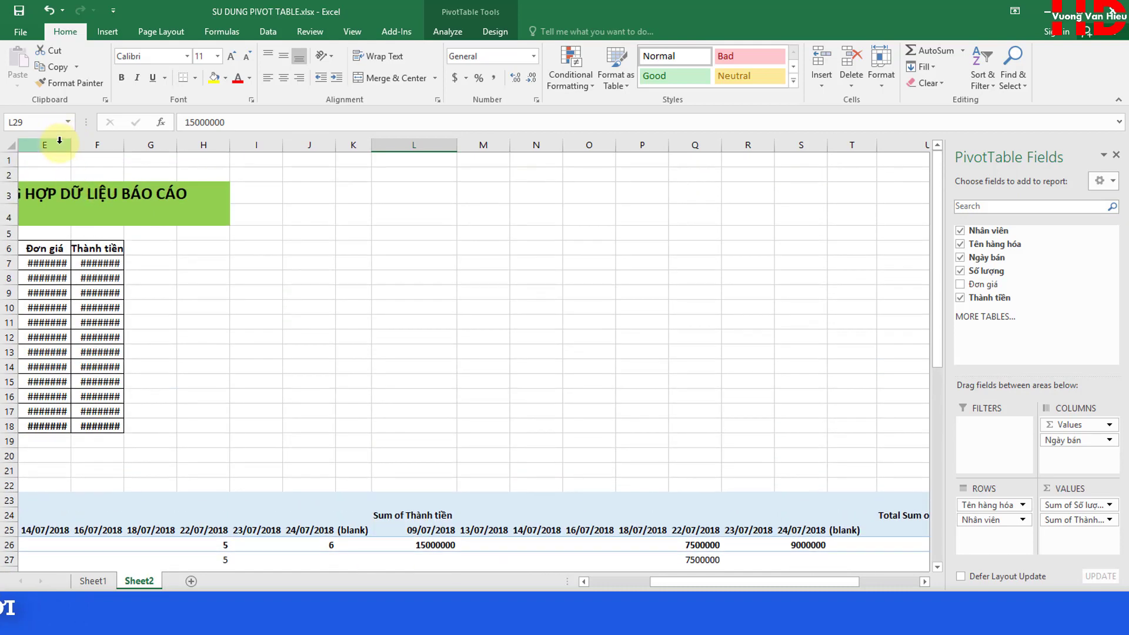
Widen columns E:F to reveal Đơn giá and Thành tiền values, and check F7's formula
drag(60, 140, 158, 145)
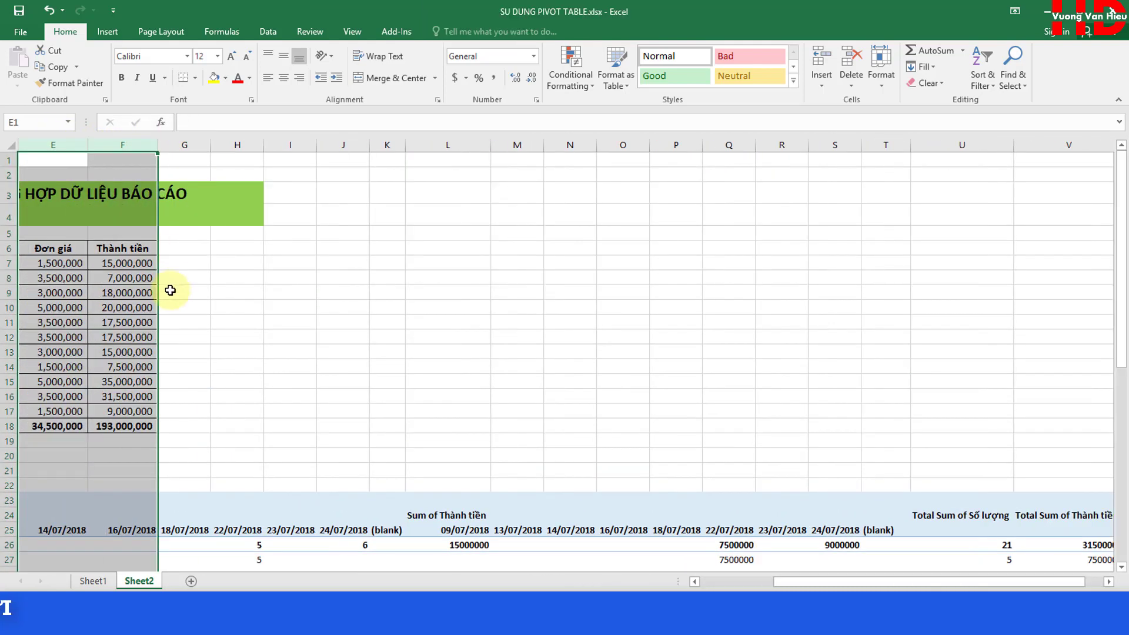
click(118, 263)
scroll(769, 517, down, 3)
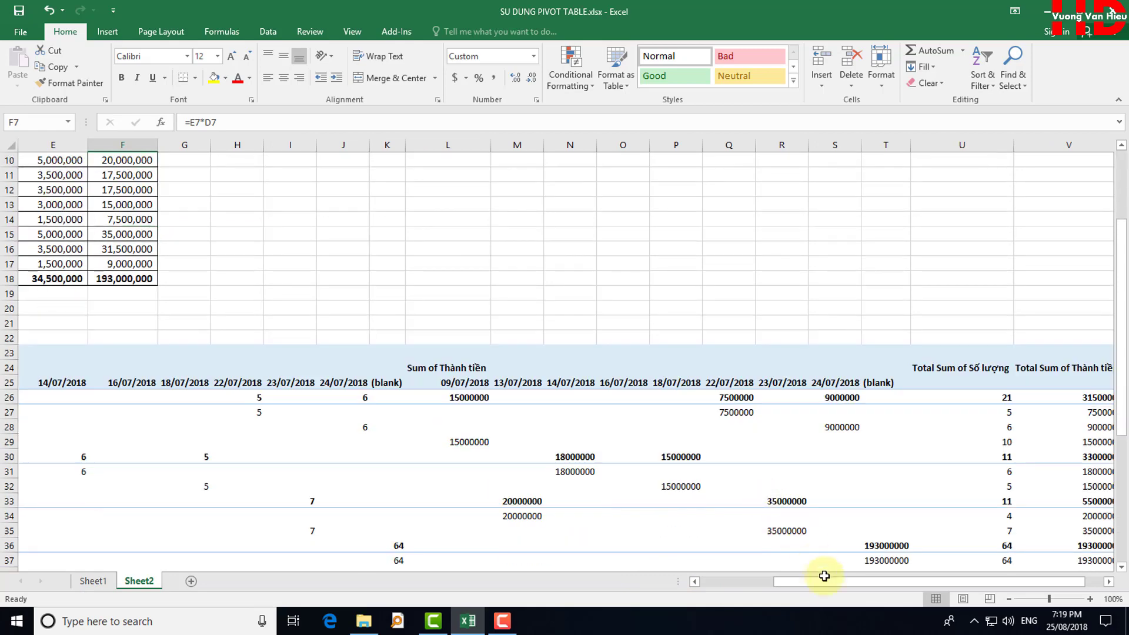
drag(824, 576, 705, 582)
scroll(496, 436, down, 3)
click(395, 364)
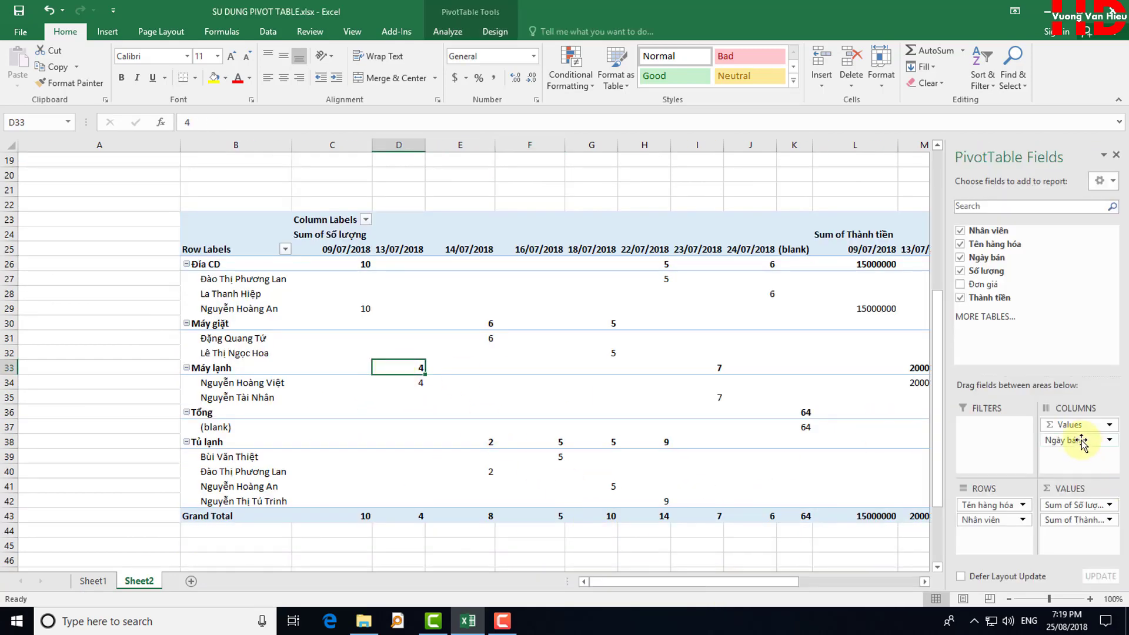
Move Ngày bán into Filters and enable Select Multiple Items in its filter
drag(1082, 441, 985, 434)
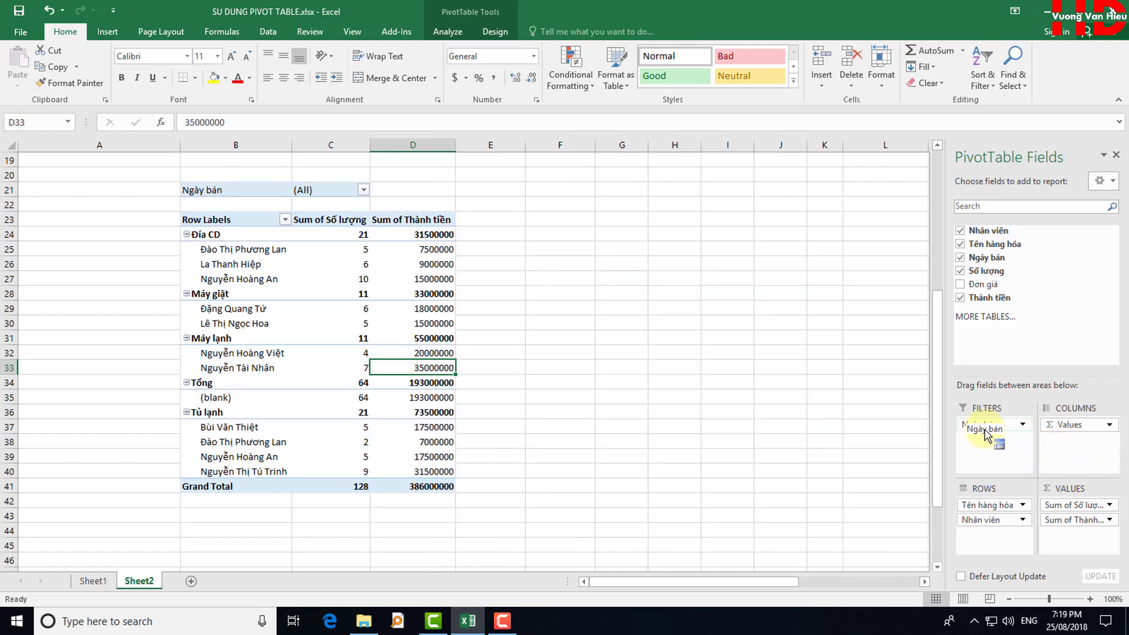
click(363, 191)
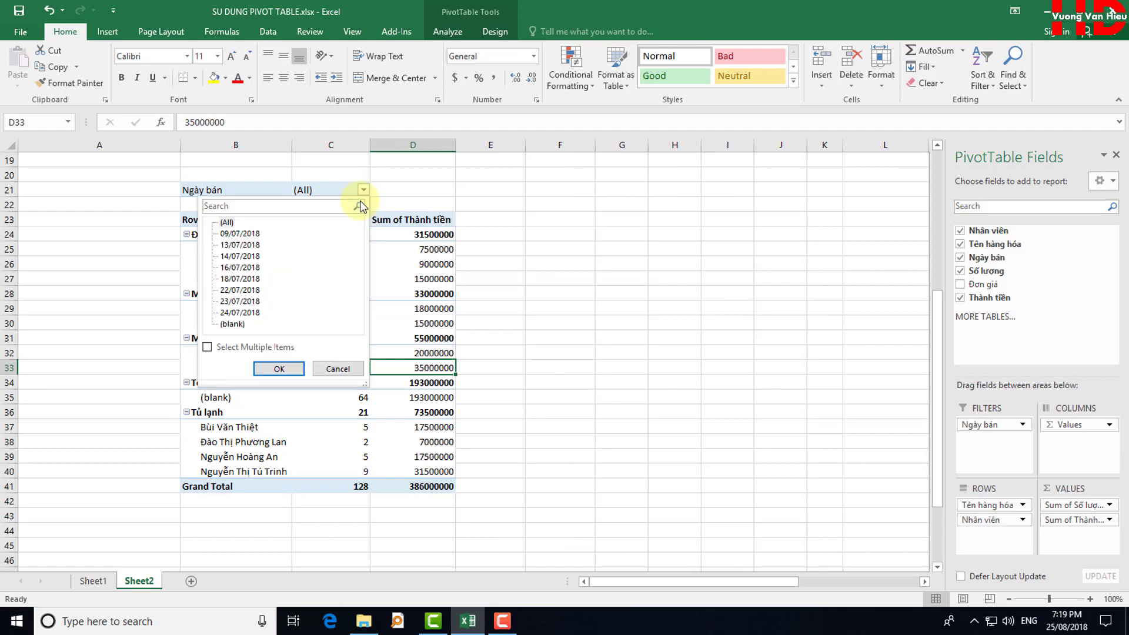
click(207, 347)
click(279, 369)
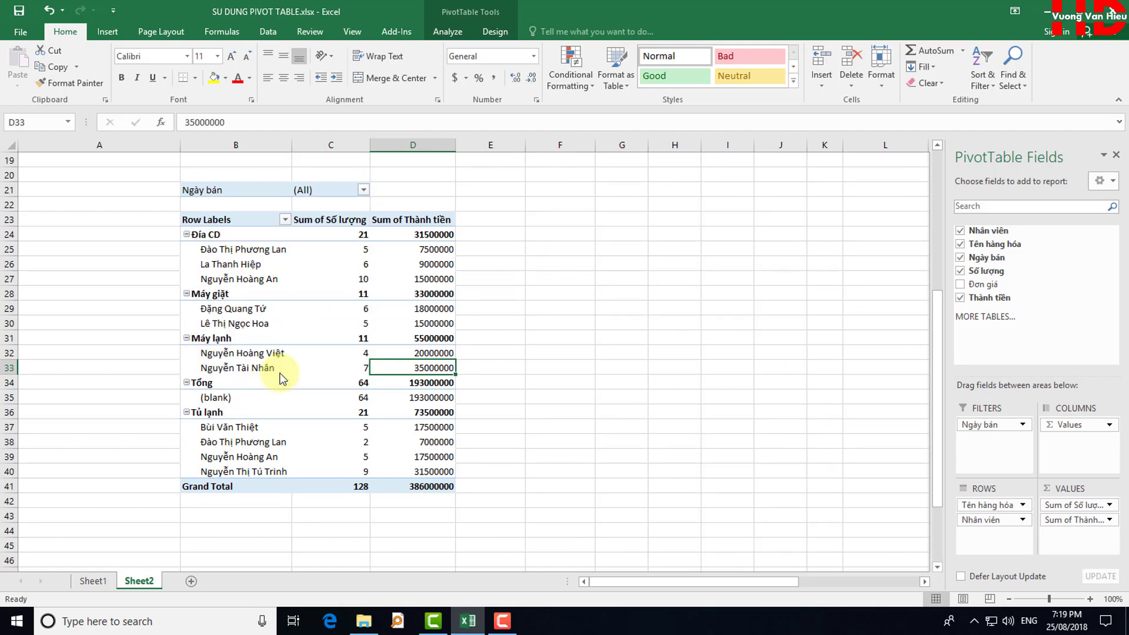
Filter the pivot to show only the 09/07/2018 sales
click(364, 191)
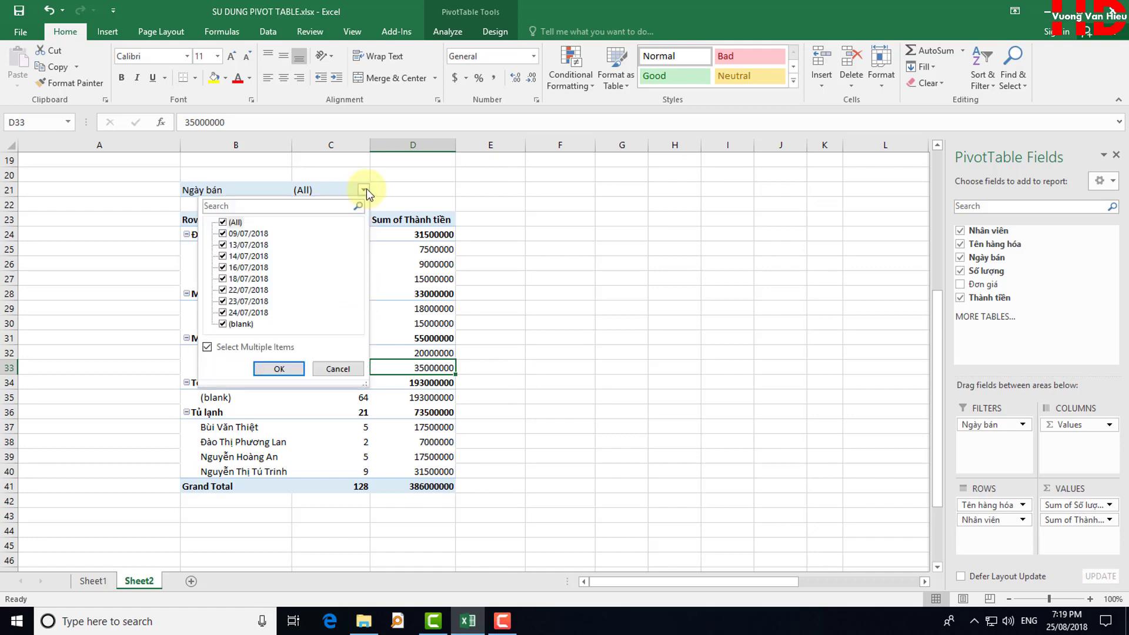
click(223, 223)
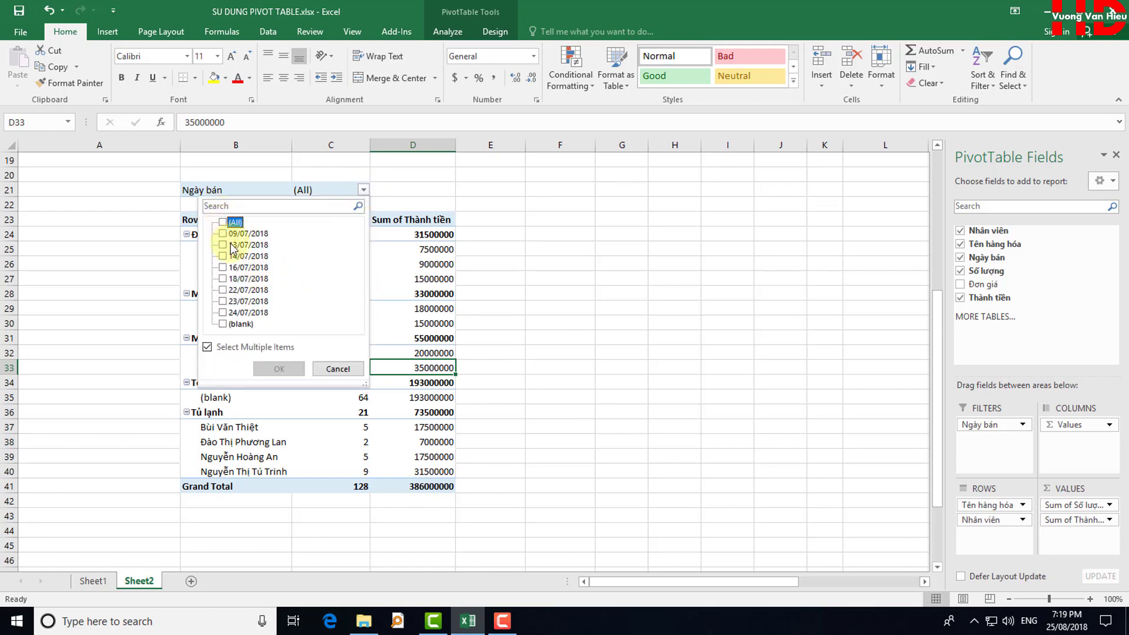
click(223, 234)
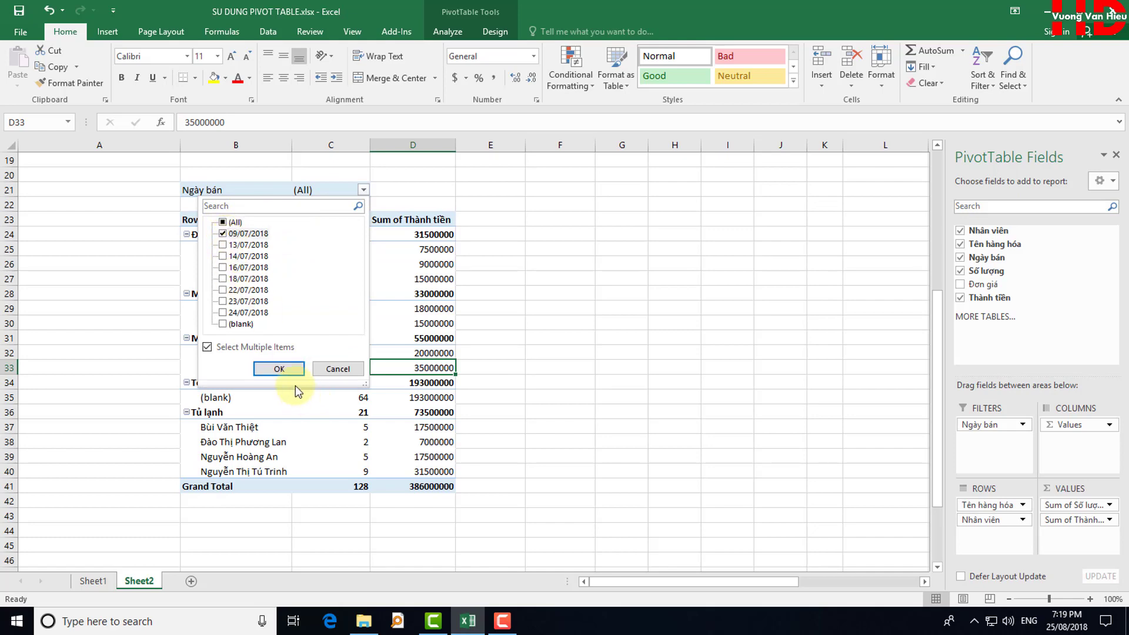
click(289, 371)
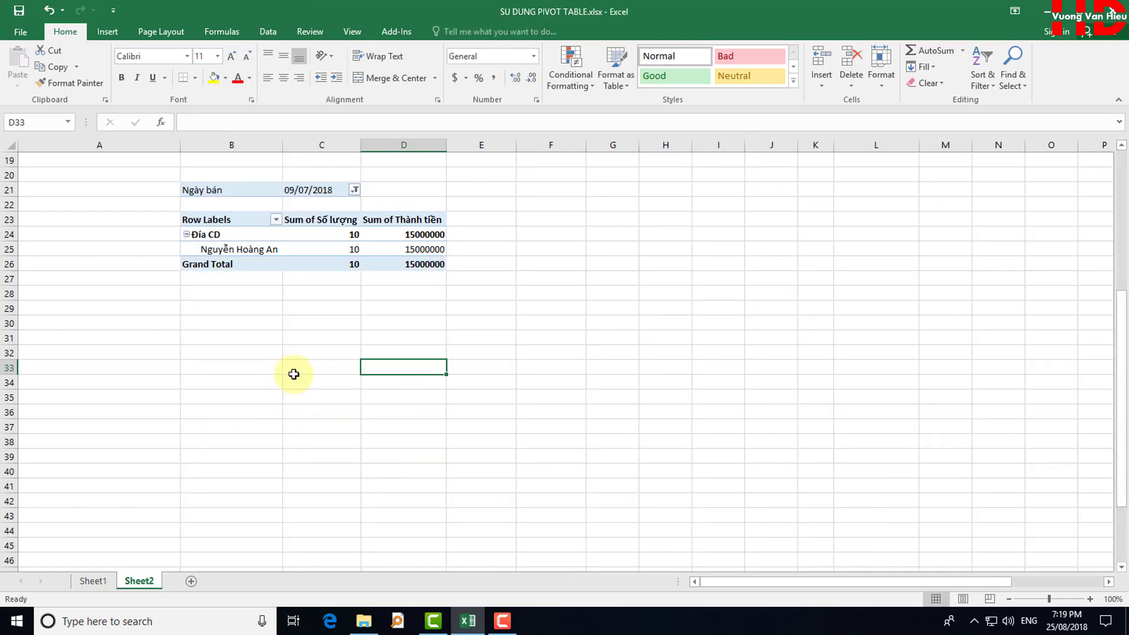
scroll(293, 318, up, 1)
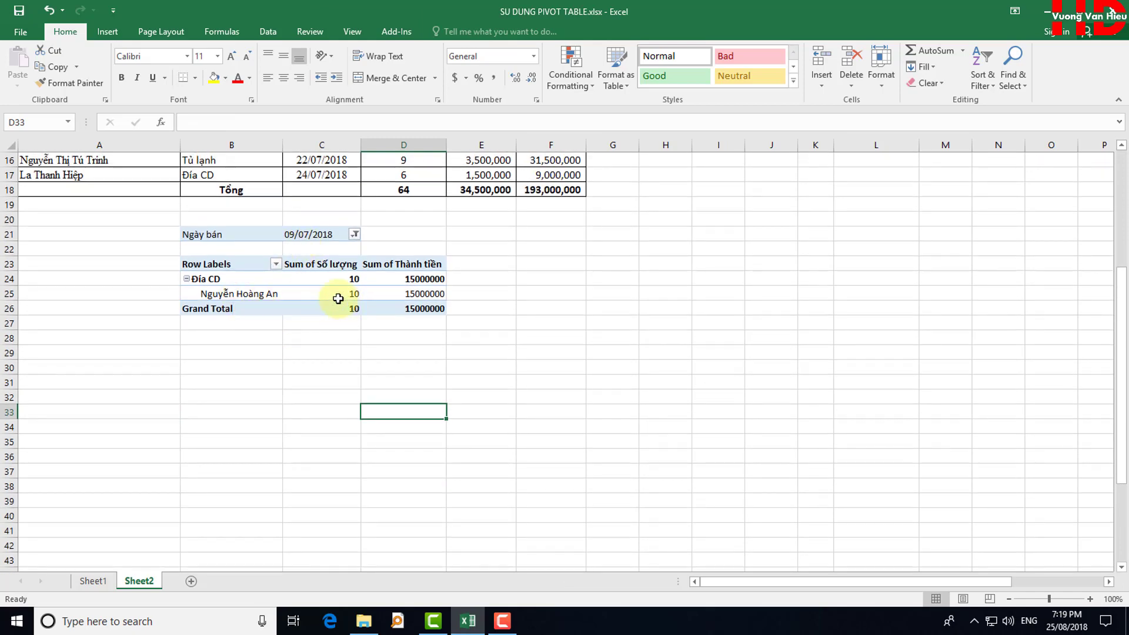
Change the date filter to 18/07/2018 only and review the employee rows
click(355, 235)
click(215, 279)
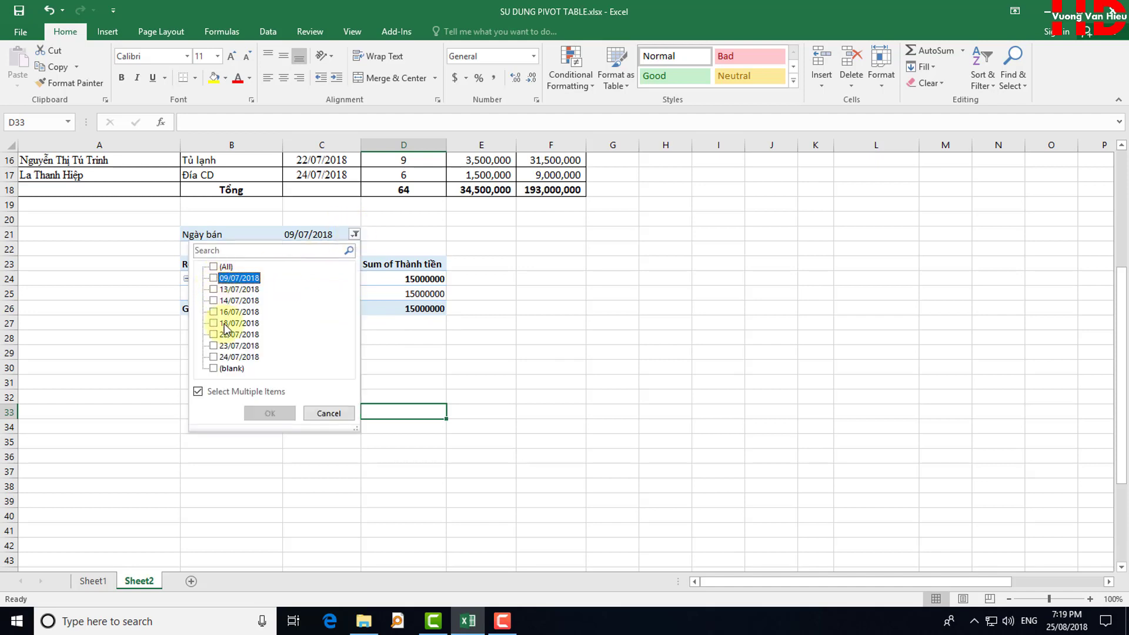
click(214, 323)
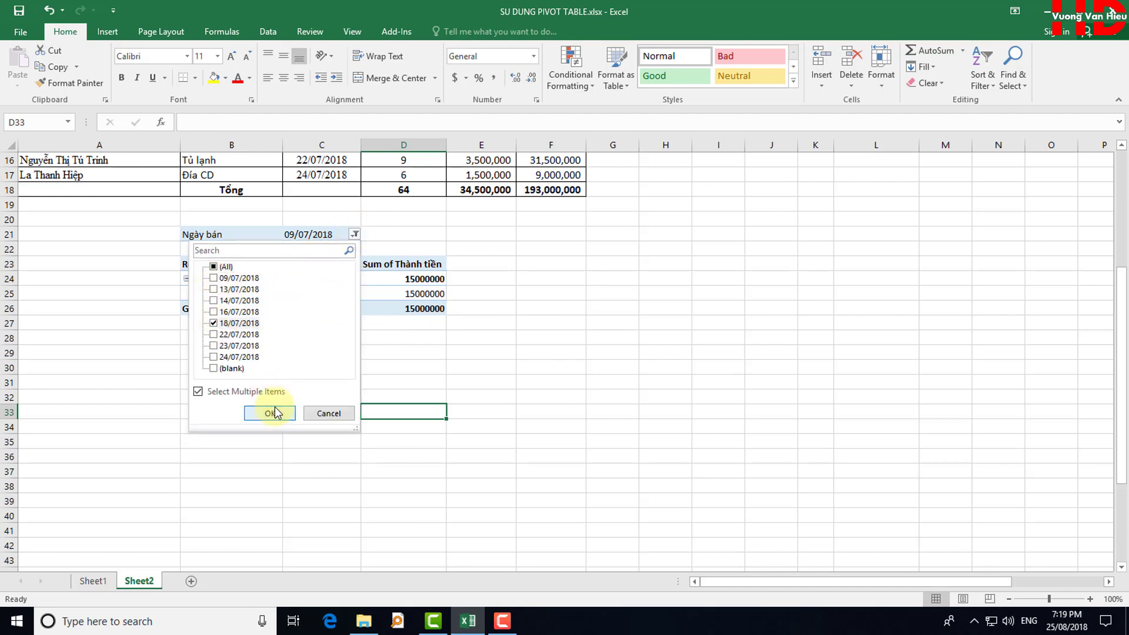
click(271, 413)
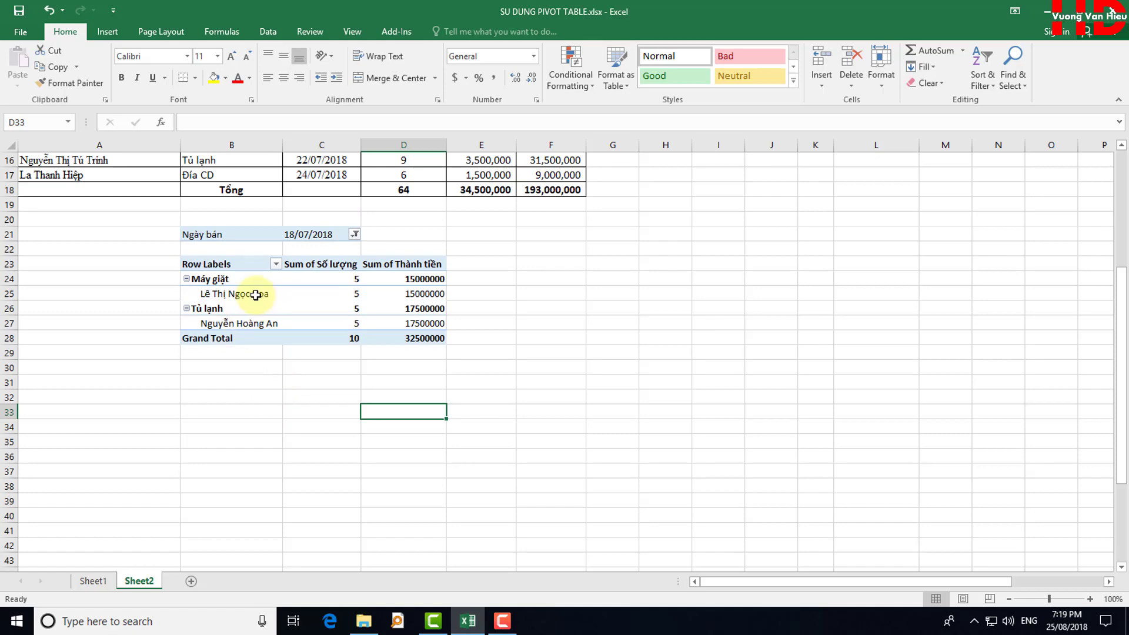
click(256, 295)
click(223, 323)
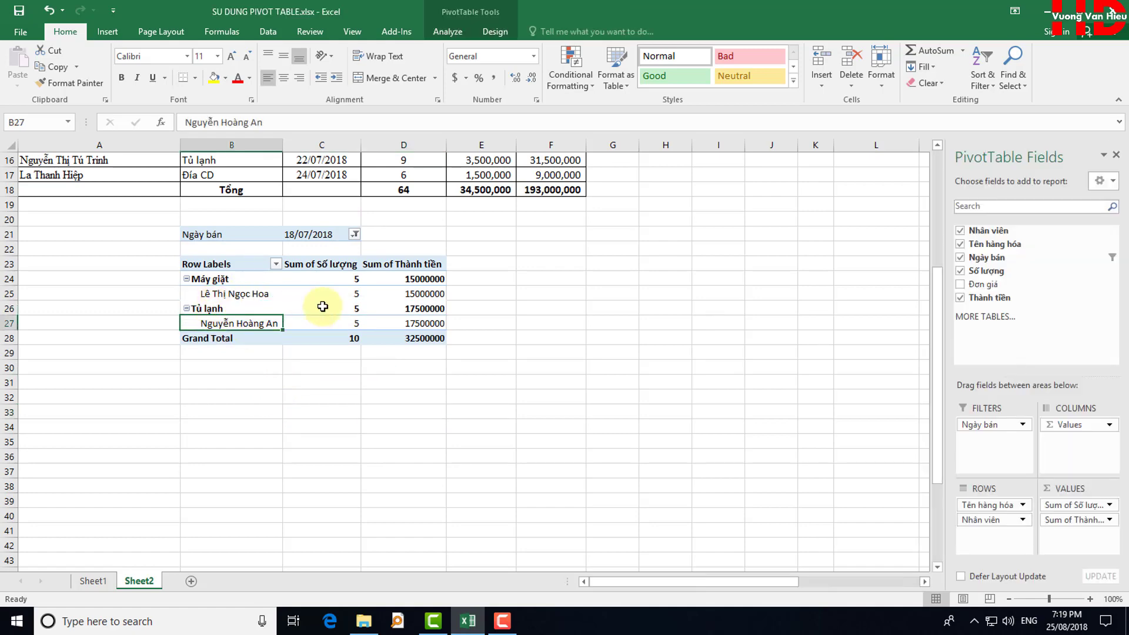
click(355, 234)
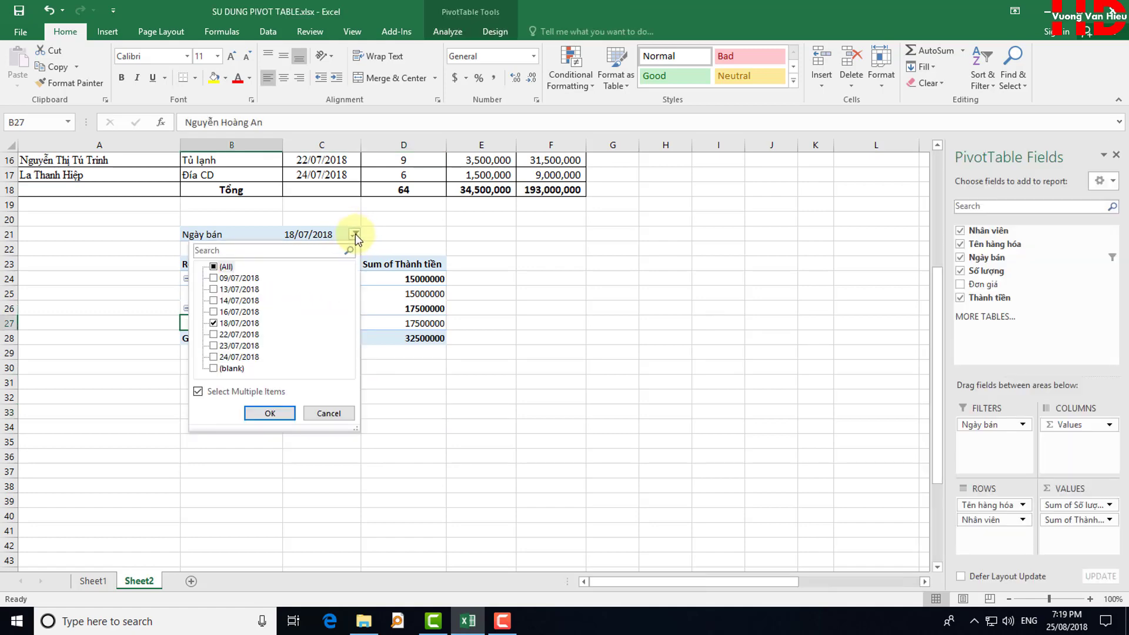
click(355, 234)
drag(993, 429, 983, 433)
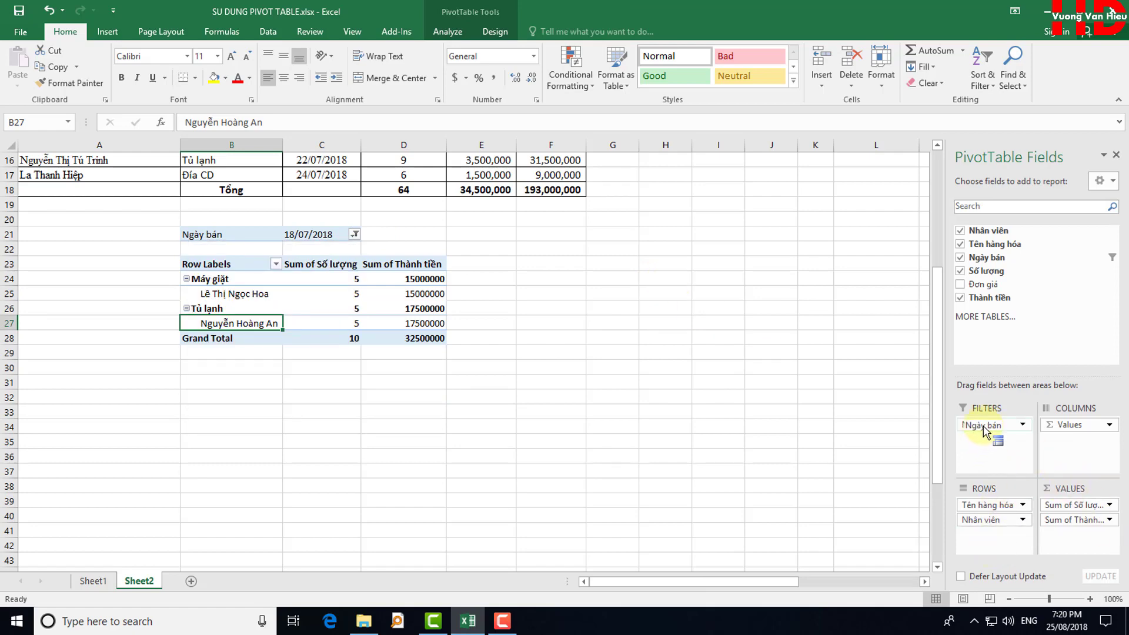
click(815, 398)
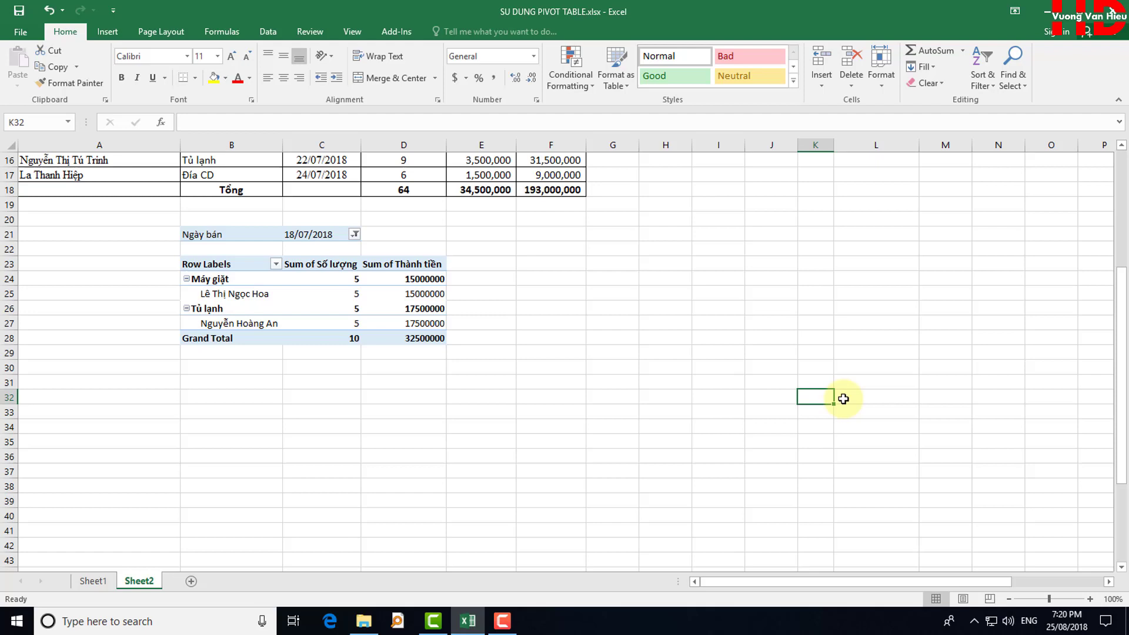
click(340, 294)
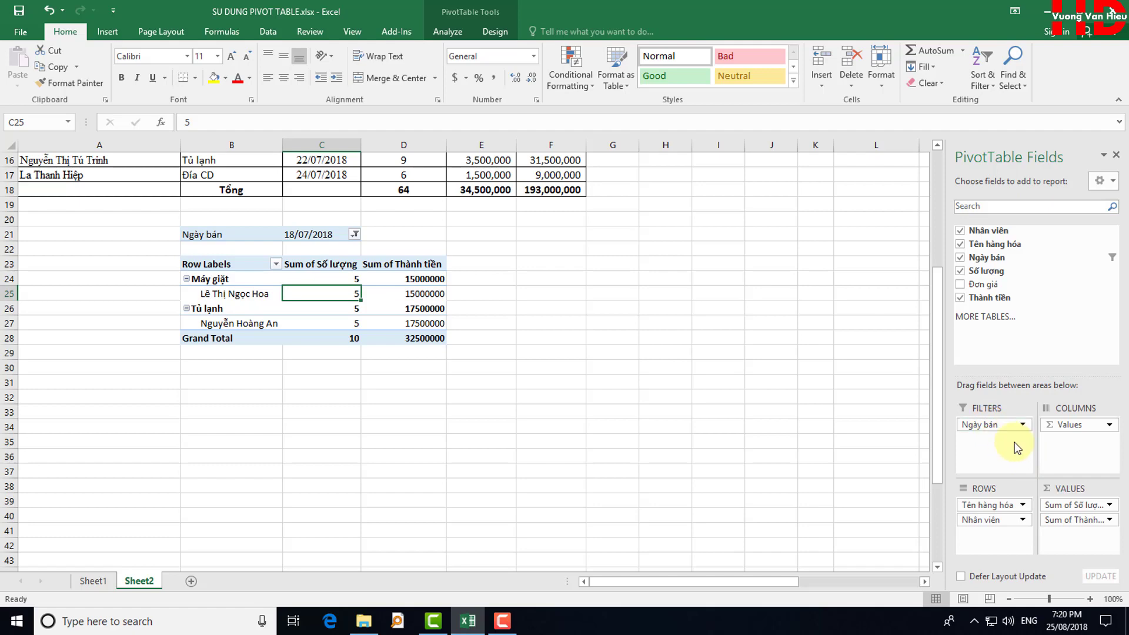
click(582, 354)
scroll(584, 362, up, 3)
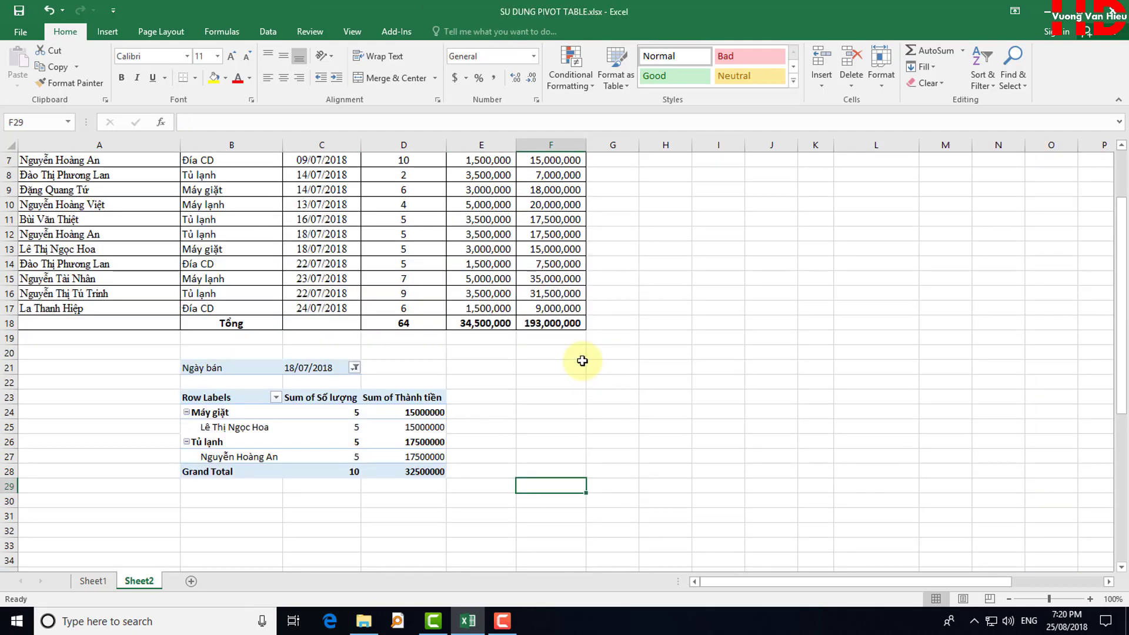
scroll(579, 365, up, 1)
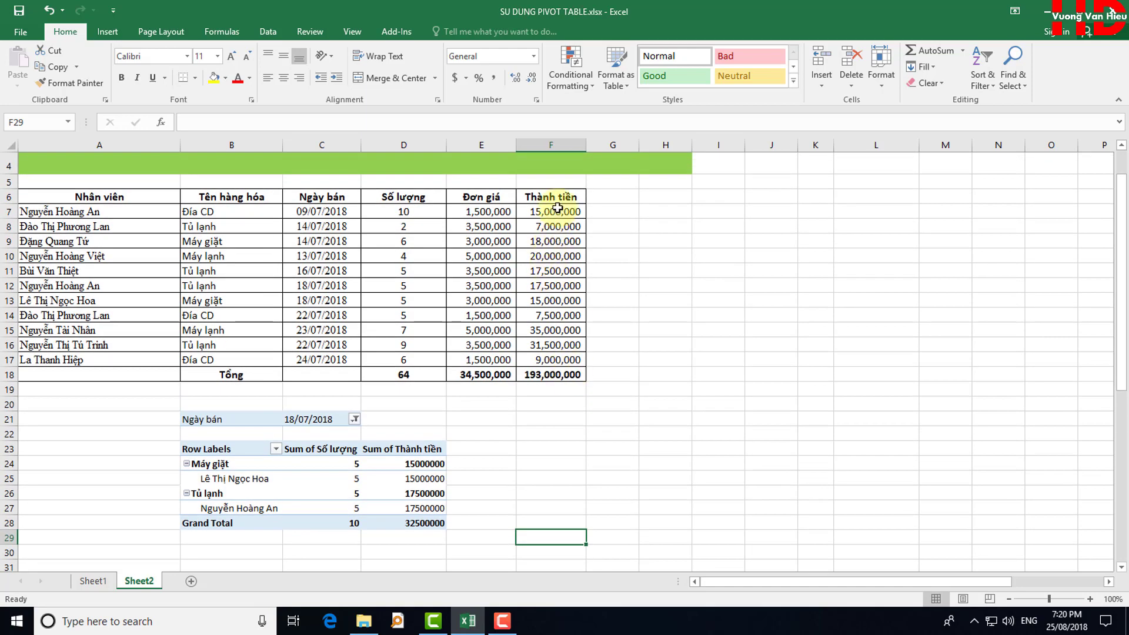
click(556, 199)
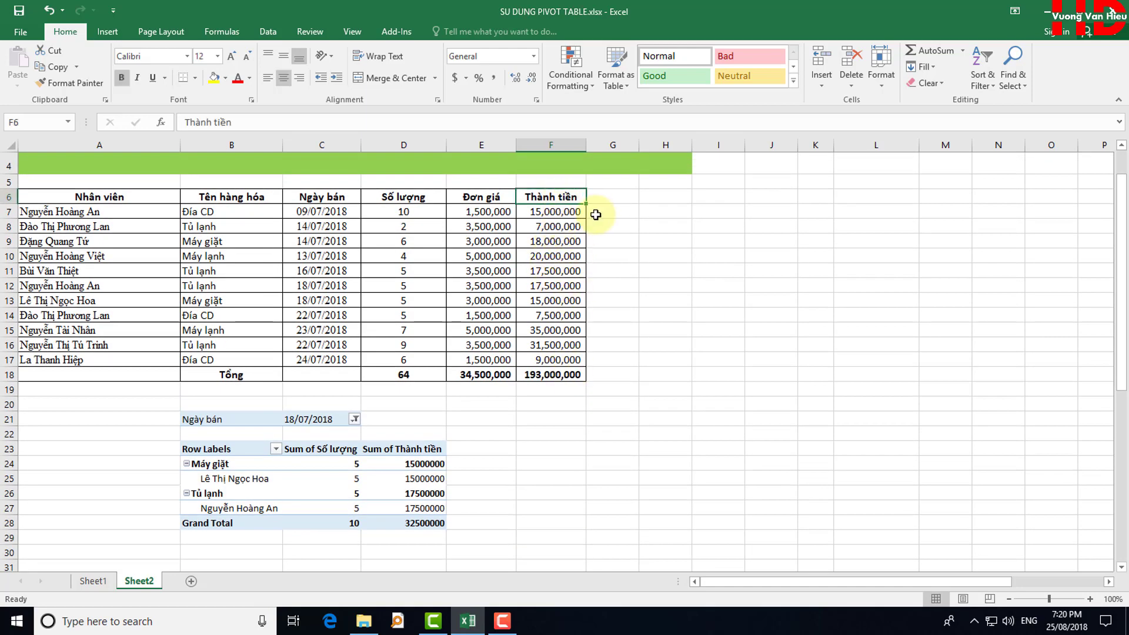
click(559, 212)
click(615, 271)
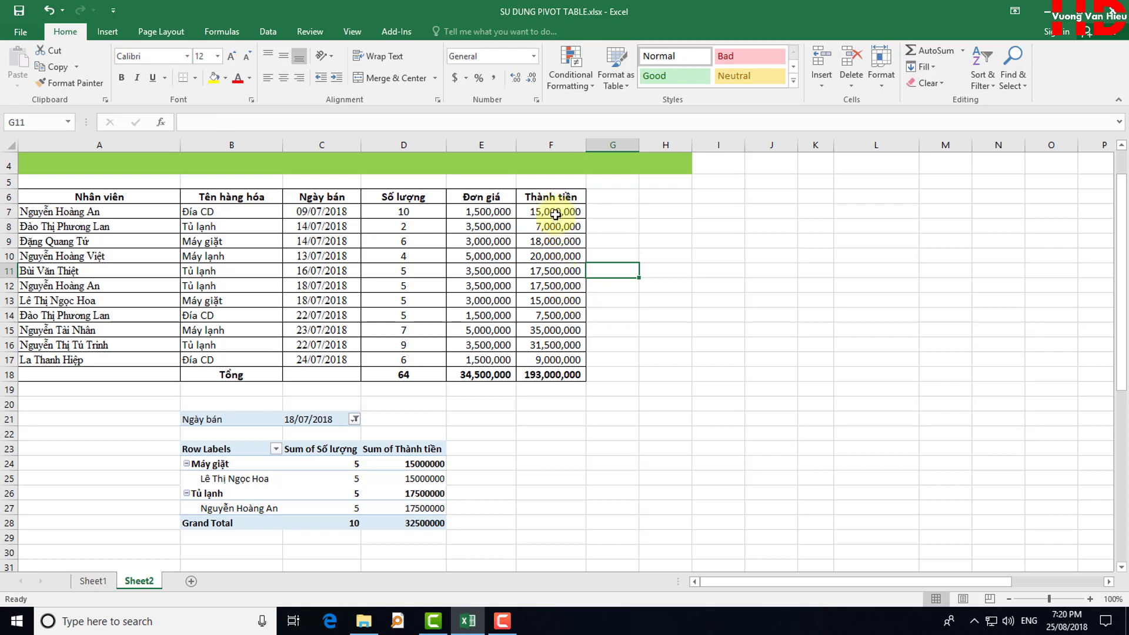
click(679, 240)
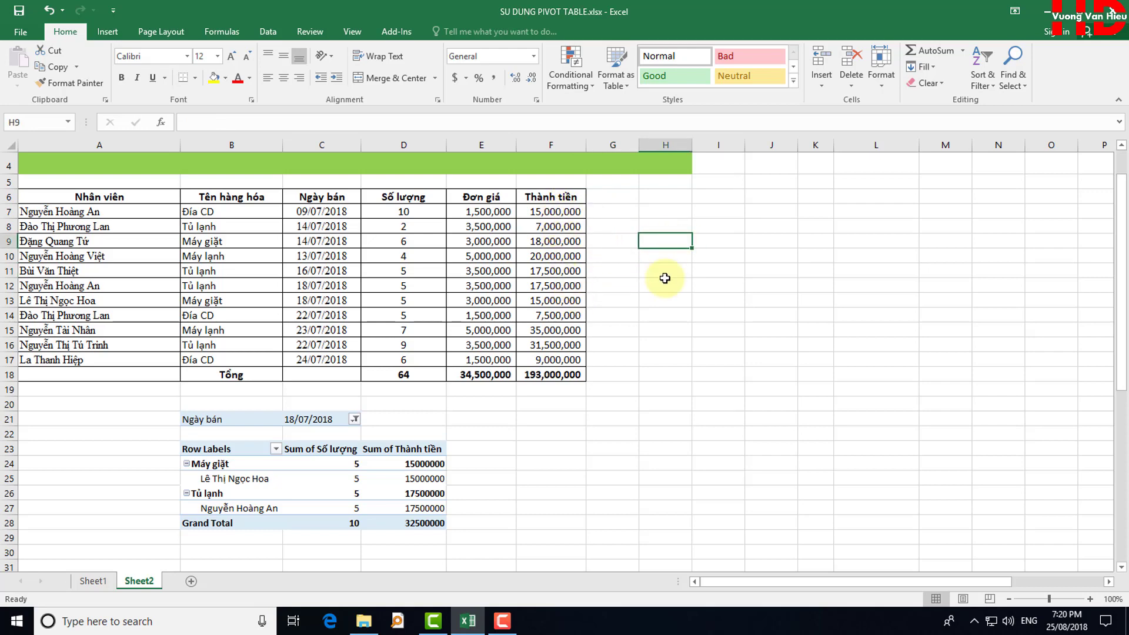
click(411, 462)
Format the pivot revenue values as Currency with fewer decimal places
right_click(411, 462)
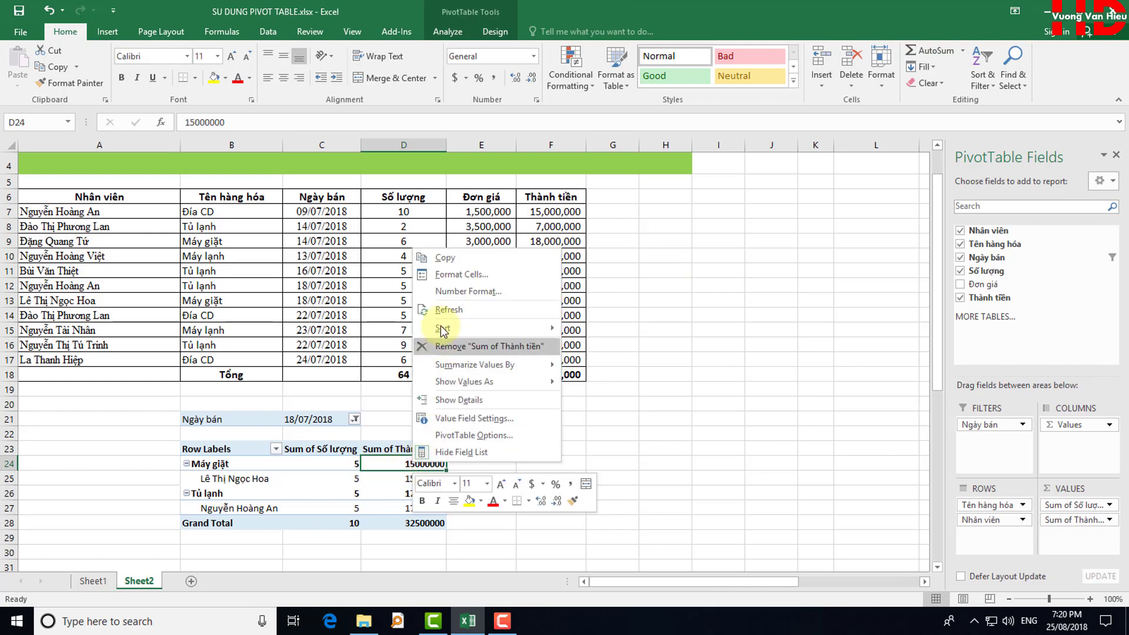
click(509, 290)
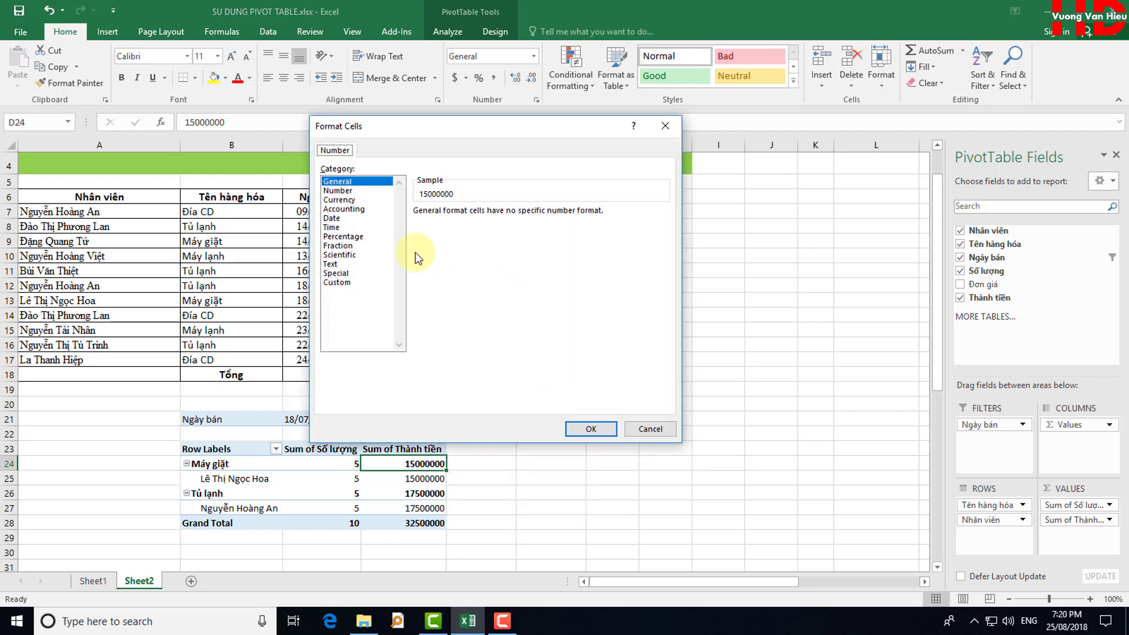
click(338, 191)
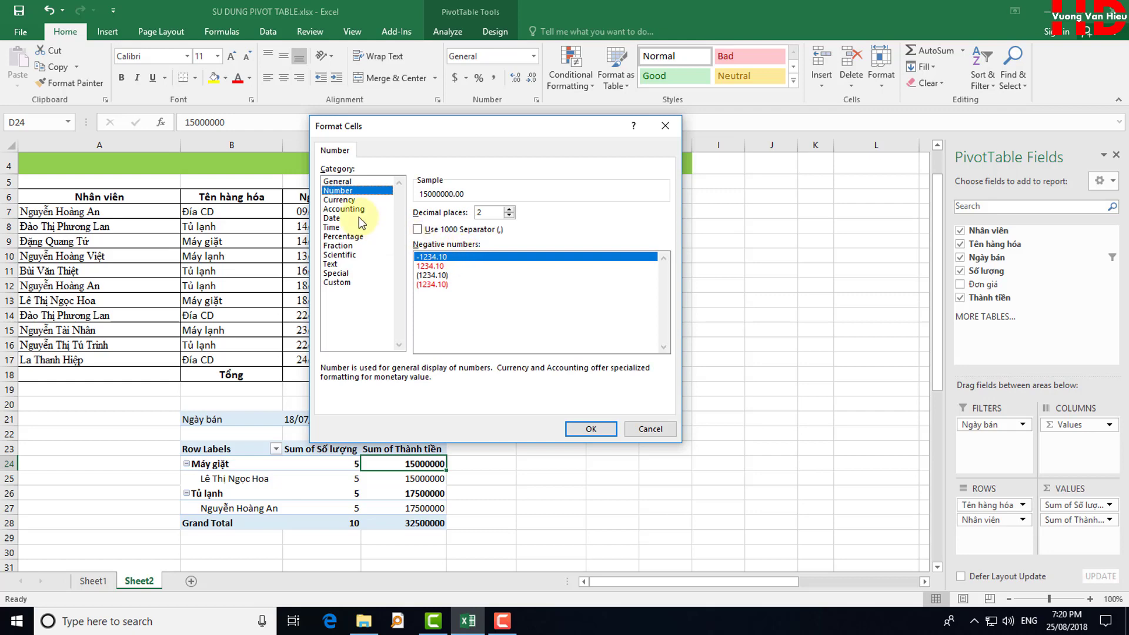
click(346, 200)
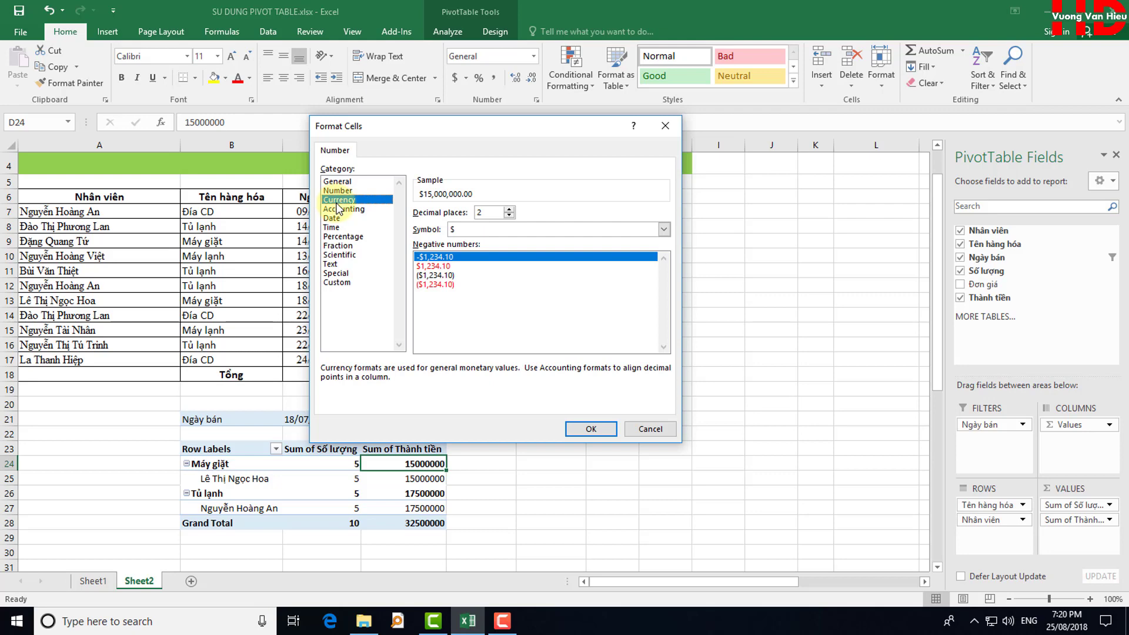
click(482, 229)
click(482, 229)
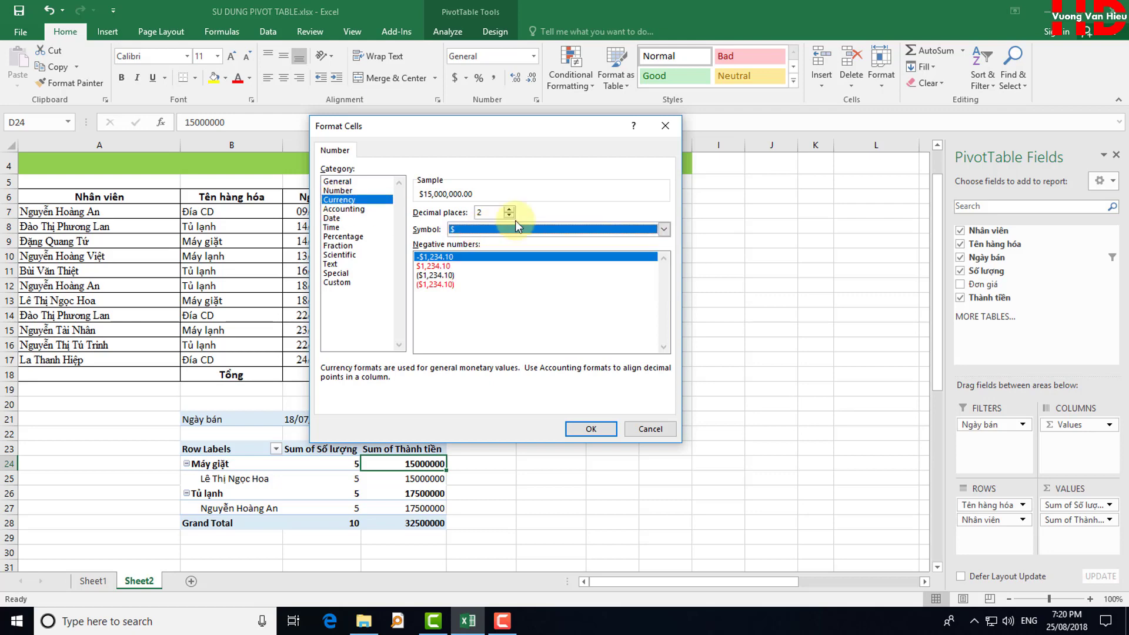
click(511, 215)
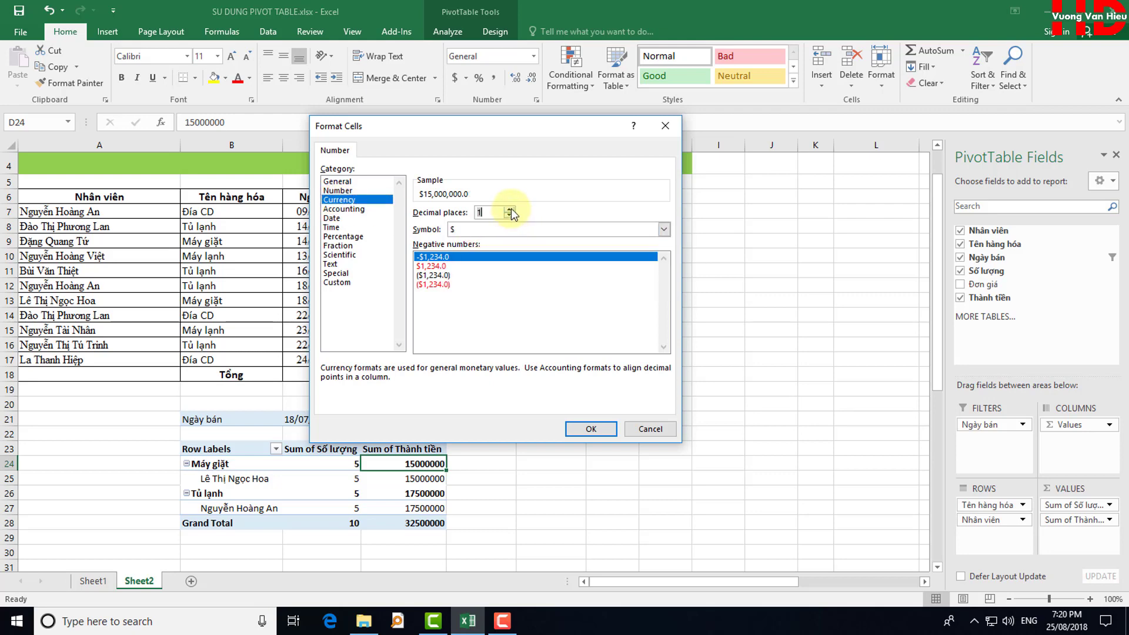
click(511, 209)
click(589, 428)
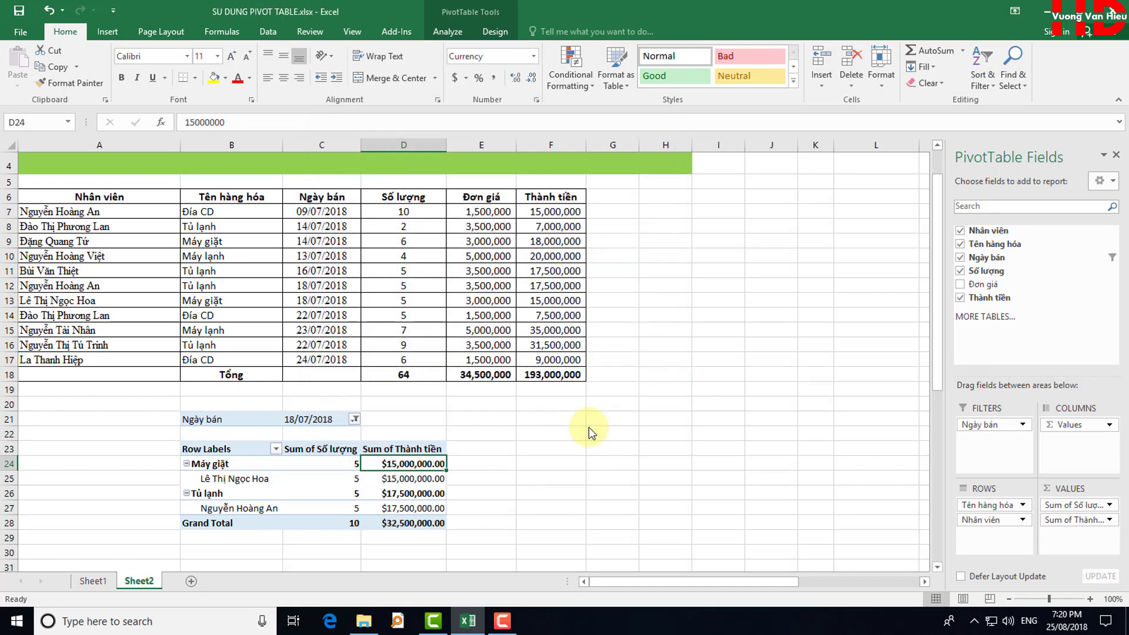
click(588, 429)
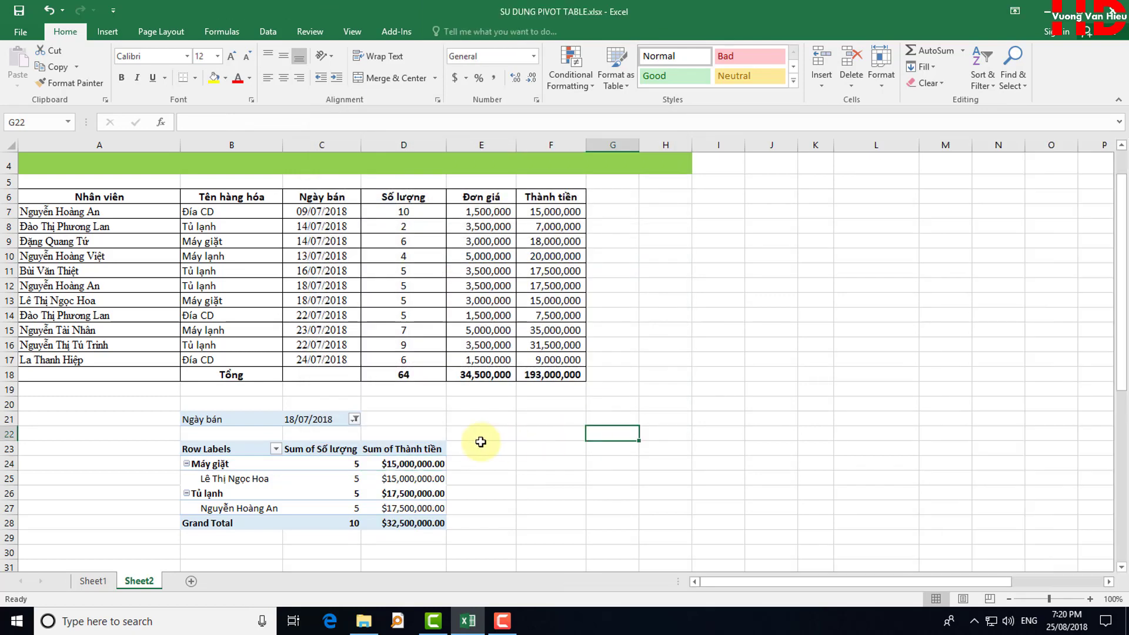
Switch the revenue values to the Number format without the currency sign
right_click(416, 459)
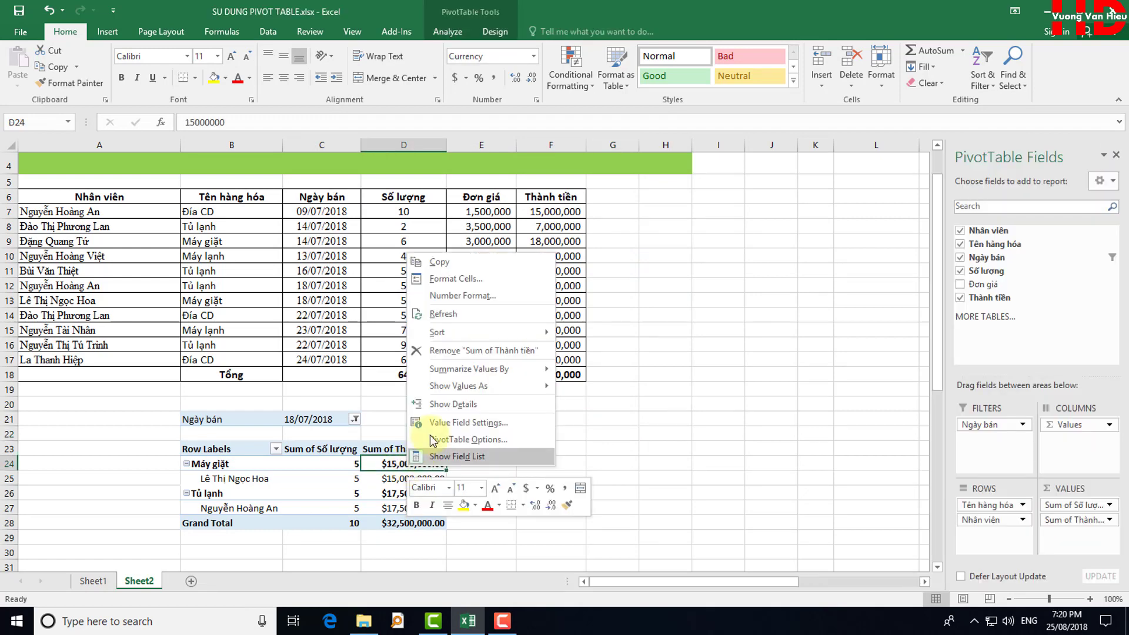
click(480, 299)
click(330, 194)
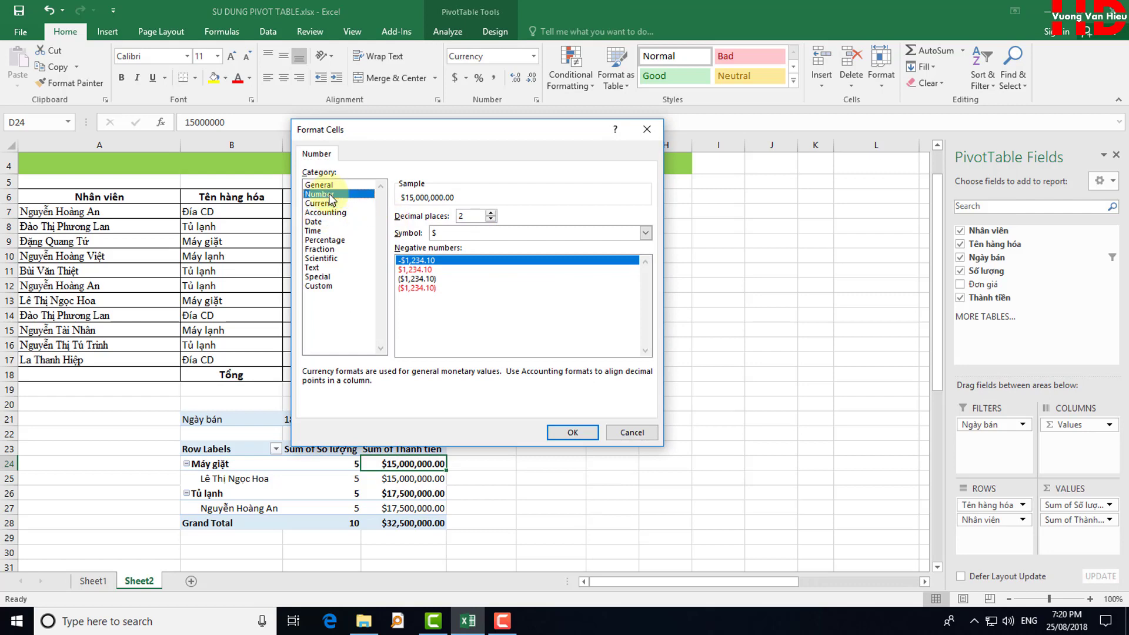
click(573, 433)
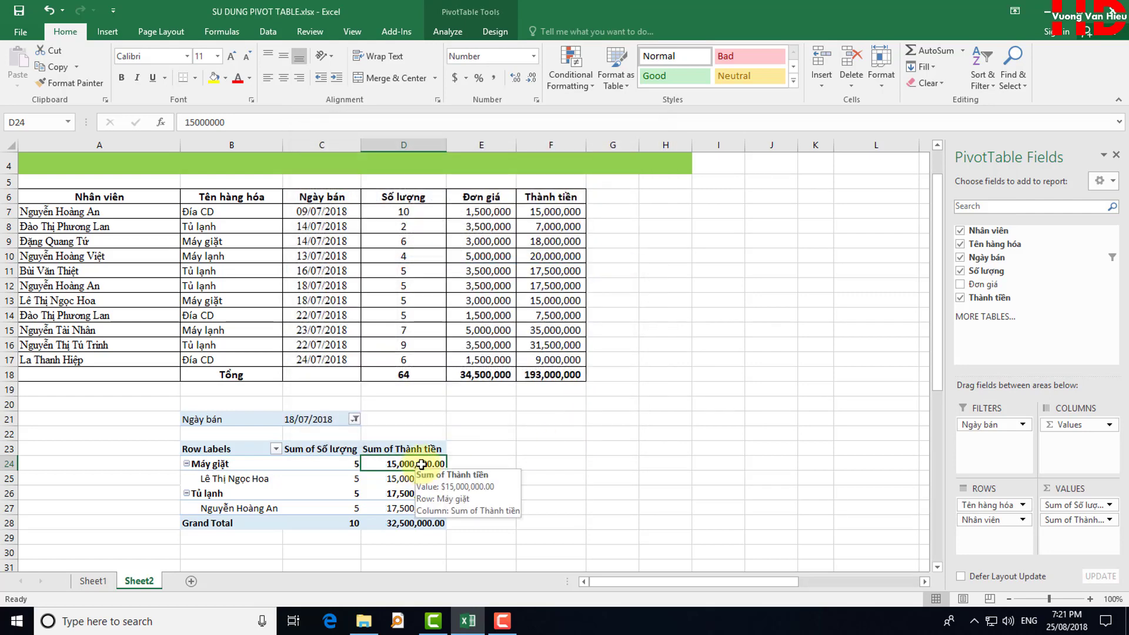
click(665, 419)
Set the Number format to 0 decimal places, e.g. 15,000,000
right_click(406, 461)
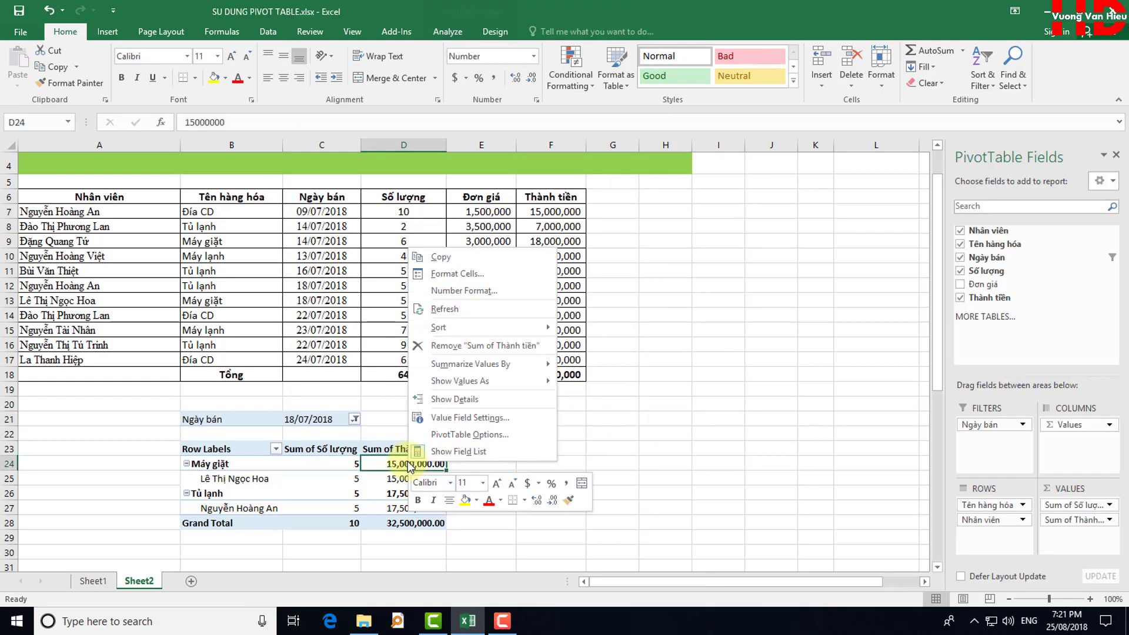
click(465, 292)
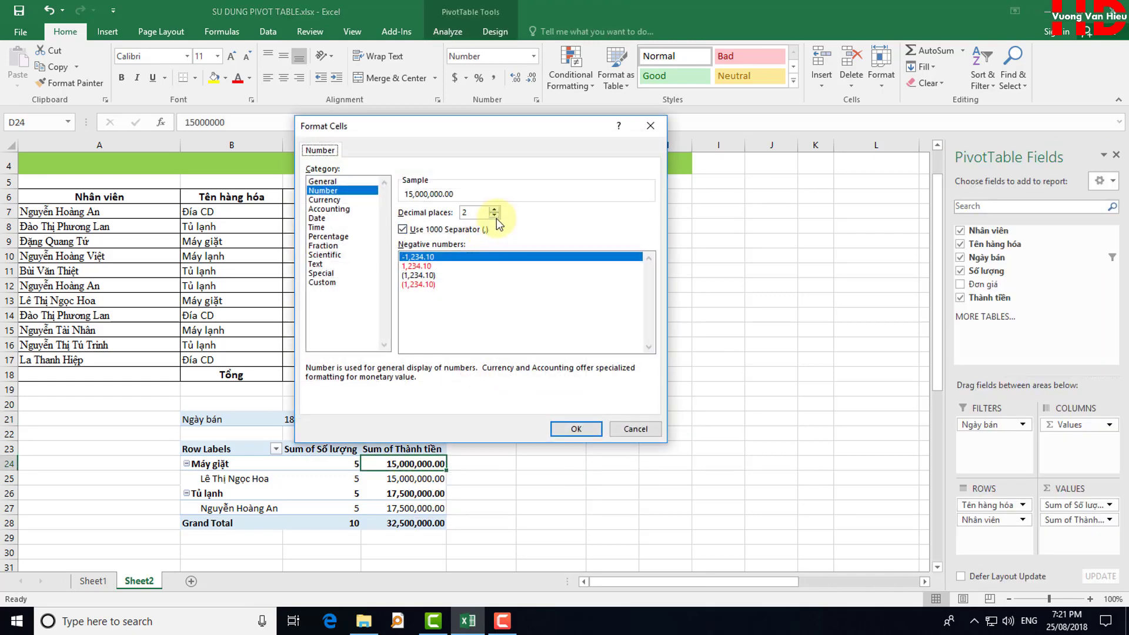
click(495, 216)
click(495, 216)
click(585, 428)
click(600, 433)
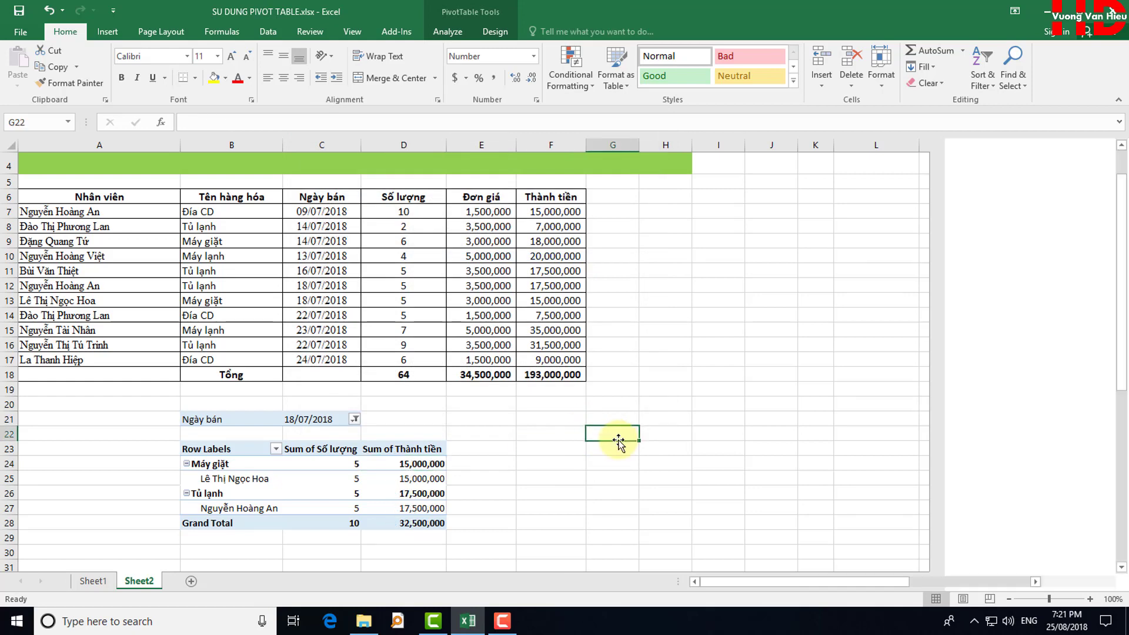
scroll(570, 438, down, 1)
Check the pivot table's product label filter, leaving it unchanged
scroll(444, 405, up, 1)
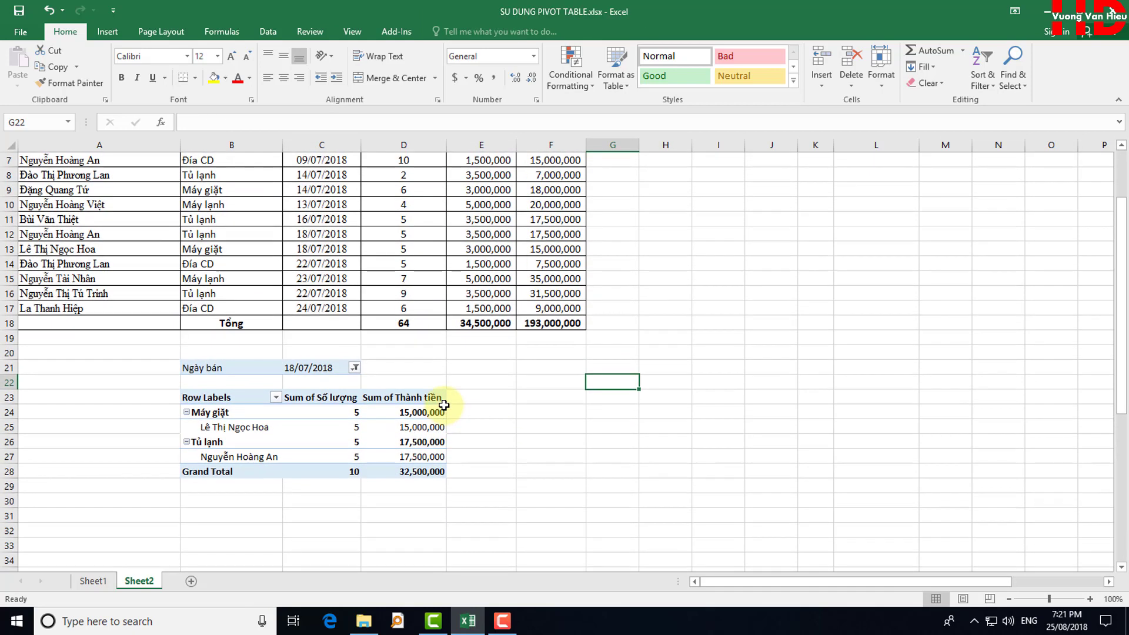
click(410, 412)
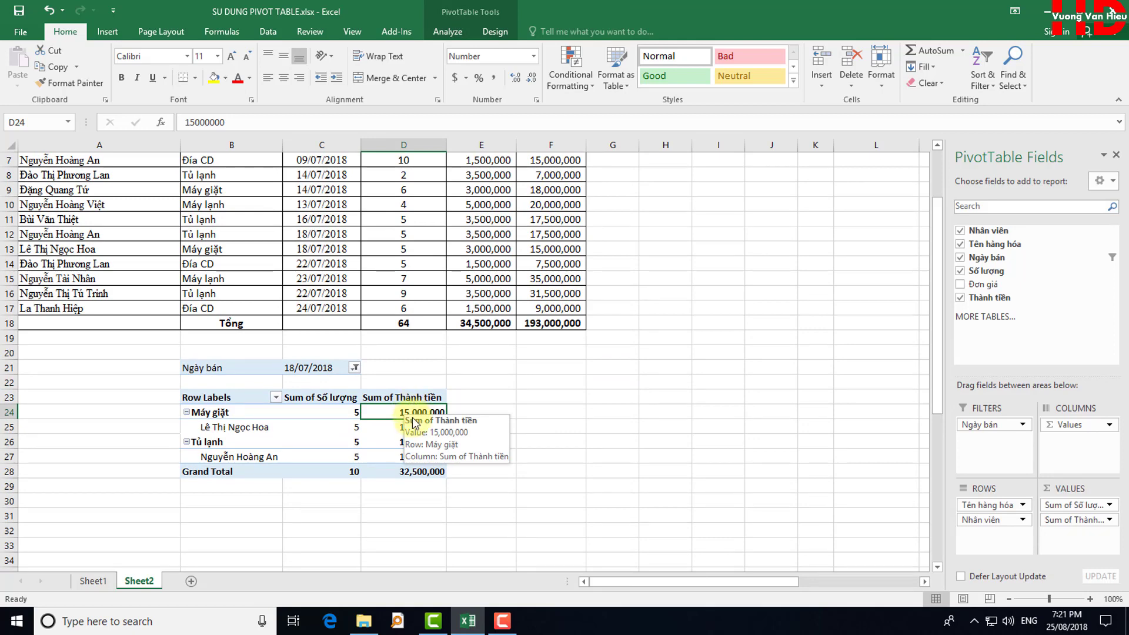
scroll(414, 423, up, 2)
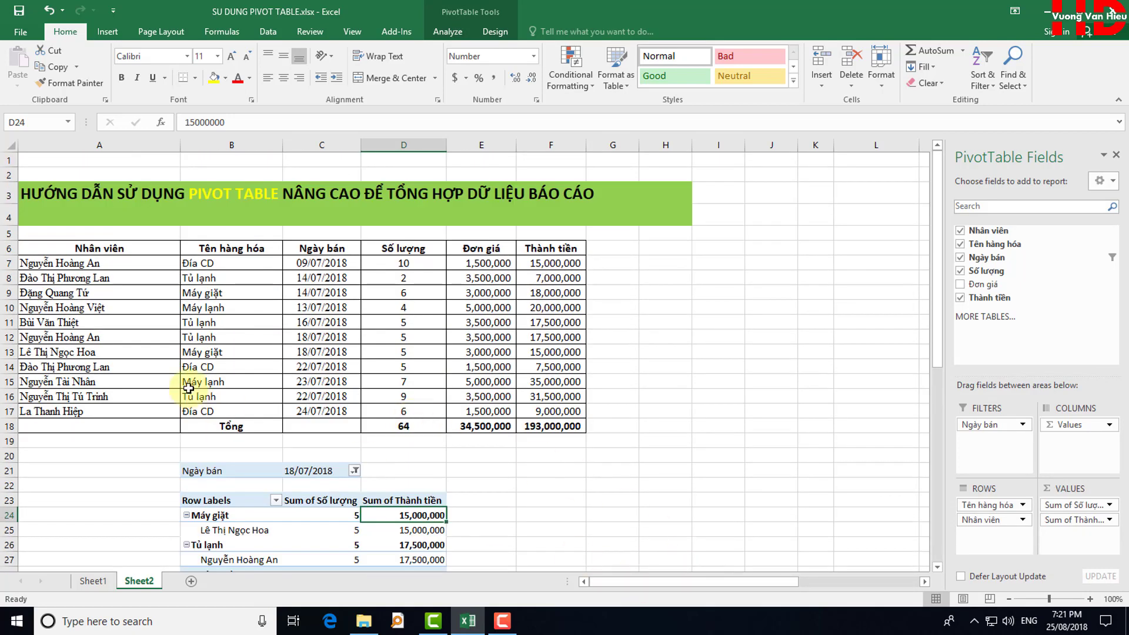
scroll(188, 388, down, 1)
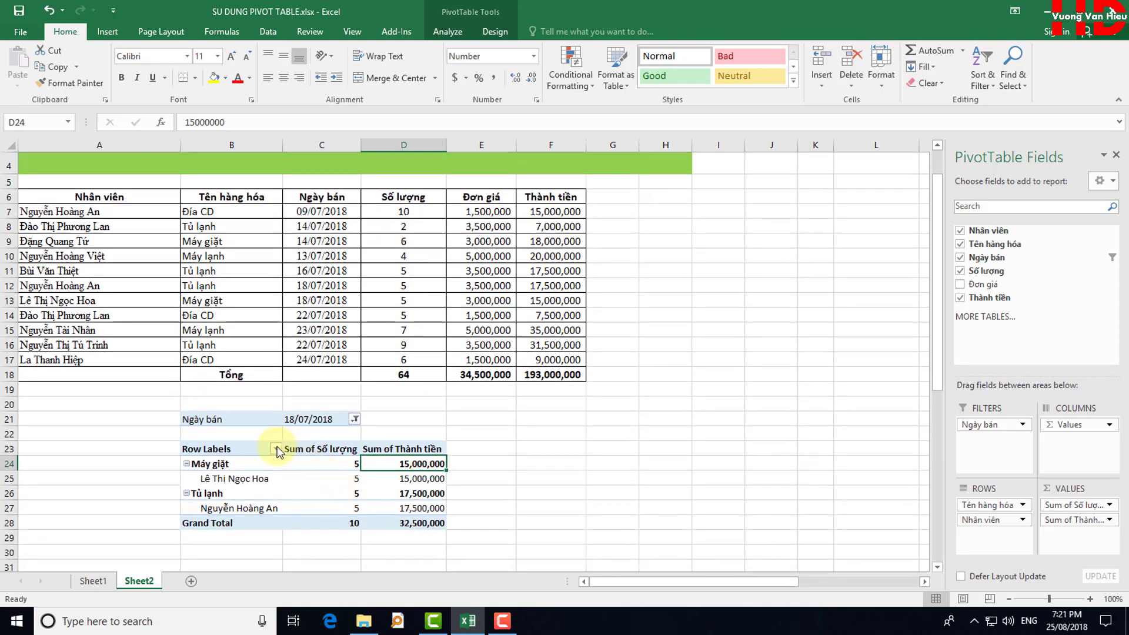
click(277, 449)
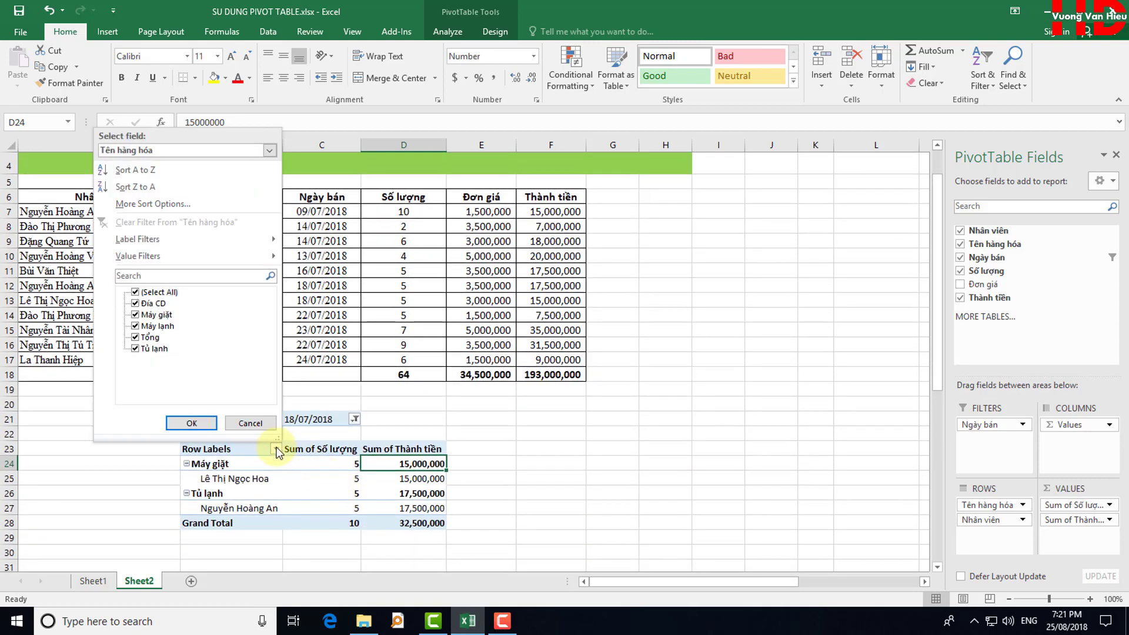
click(261, 425)
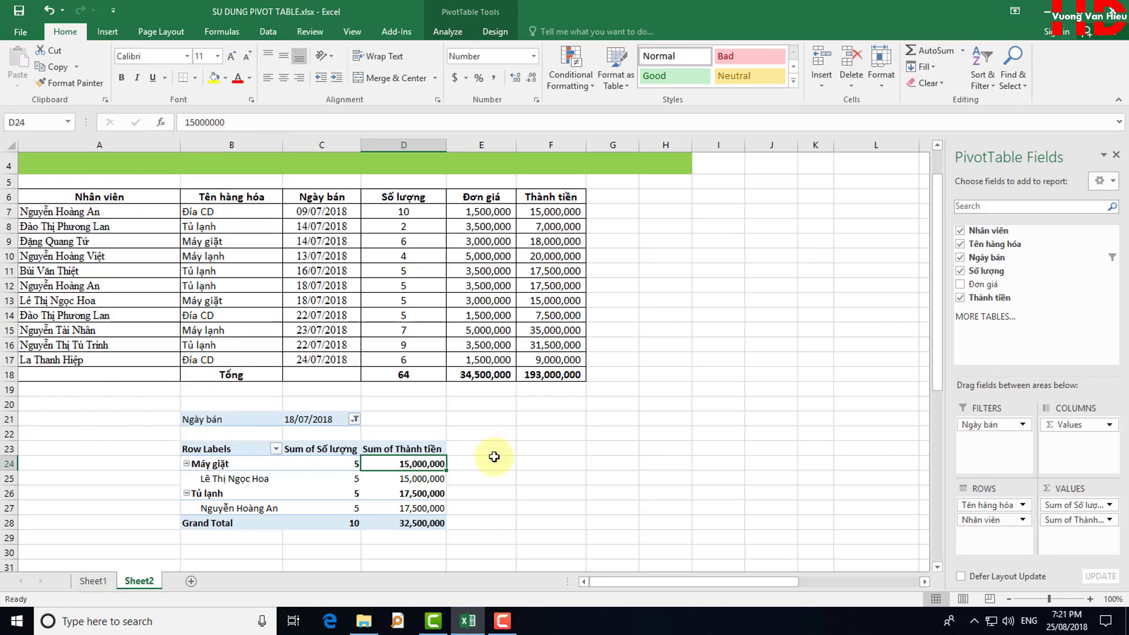
click(544, 449)
Set the Ngày bán report filter to (All) so every date is included
click(355, 420)
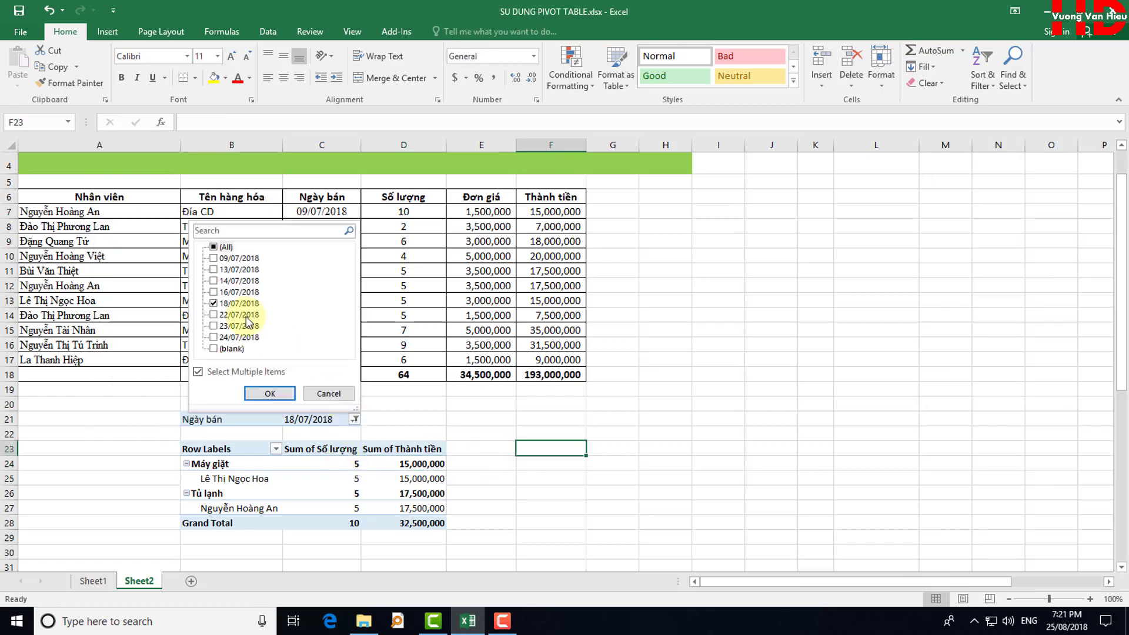
click(214, 247)
click(270, 393)
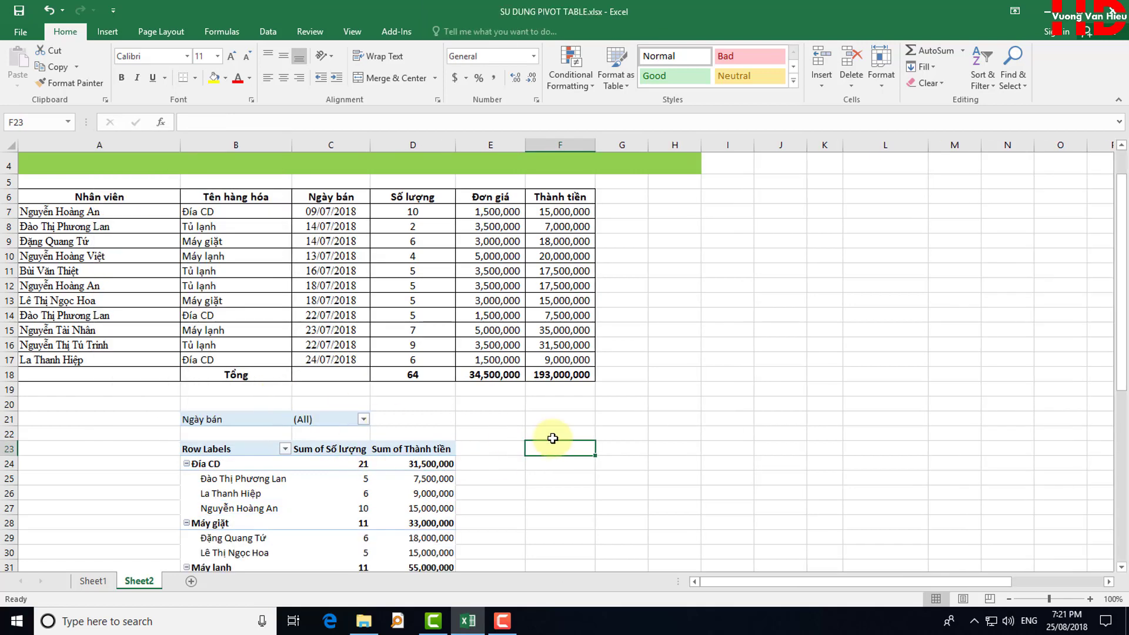
click(553, 435)
scroll(444, 463, down, 3)
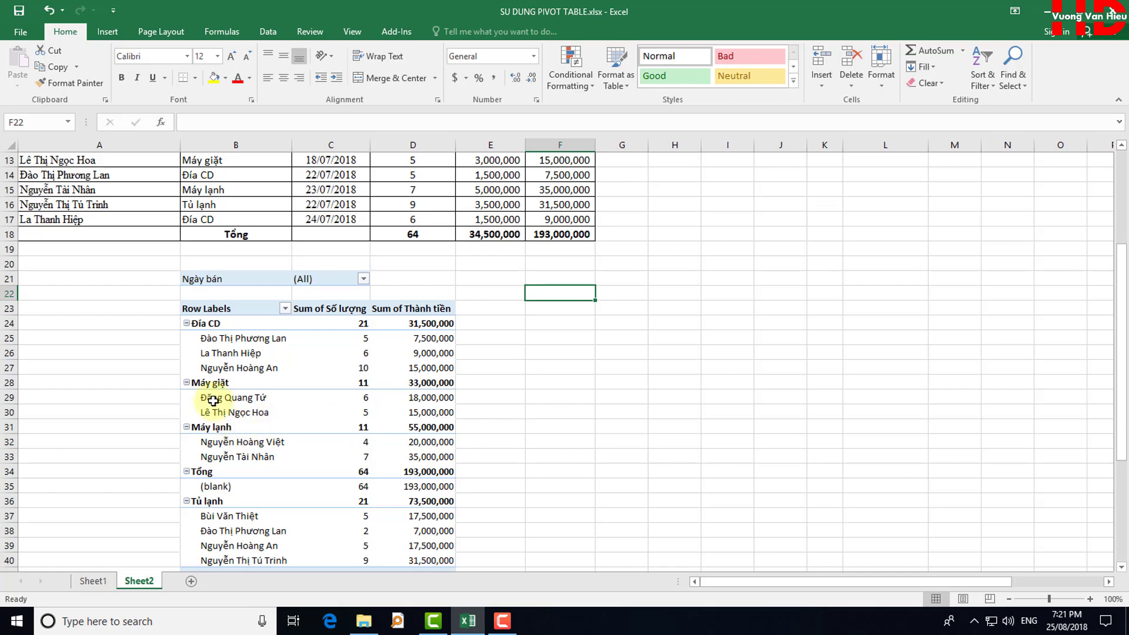
scroll(226, 400, down, 1)
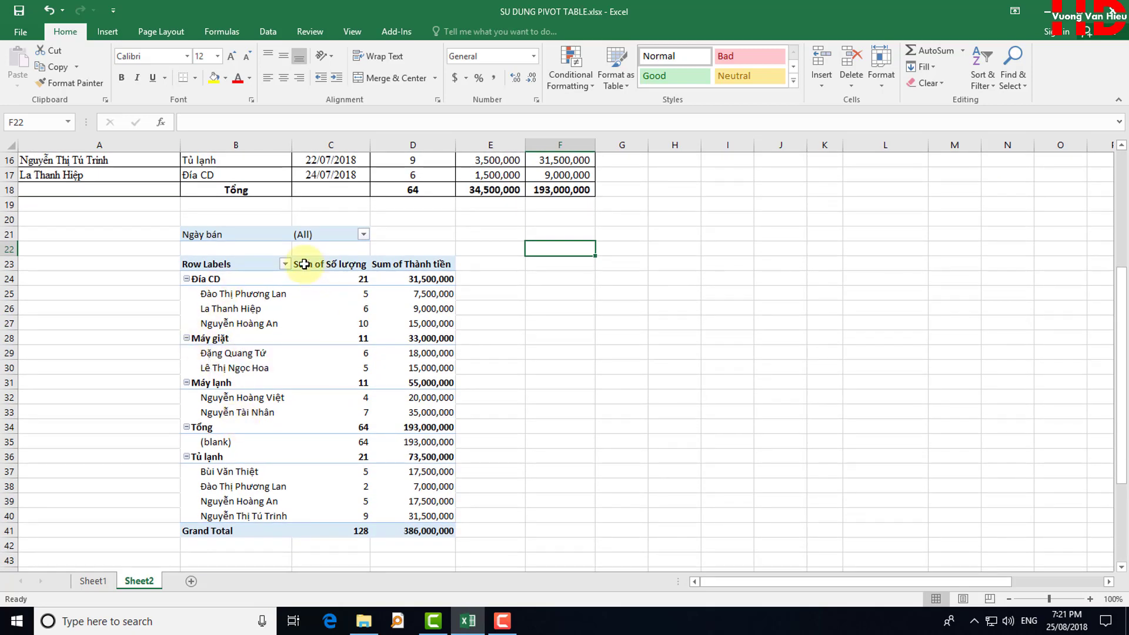
click(284, 264)
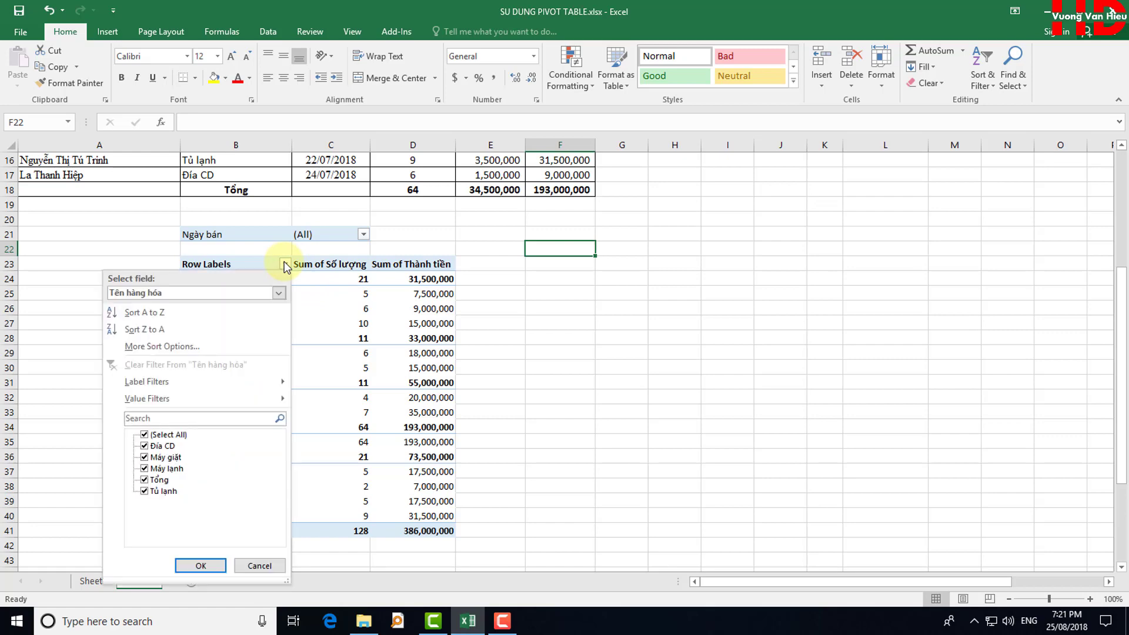
click(144, 436)
click(144, 457)
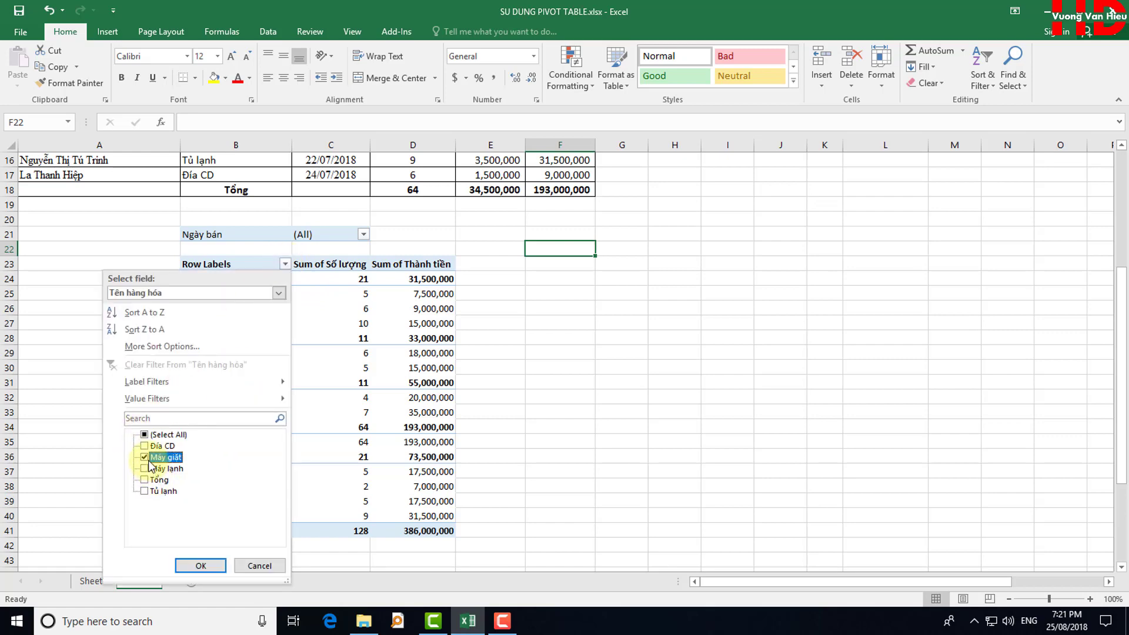
click(201, 566)
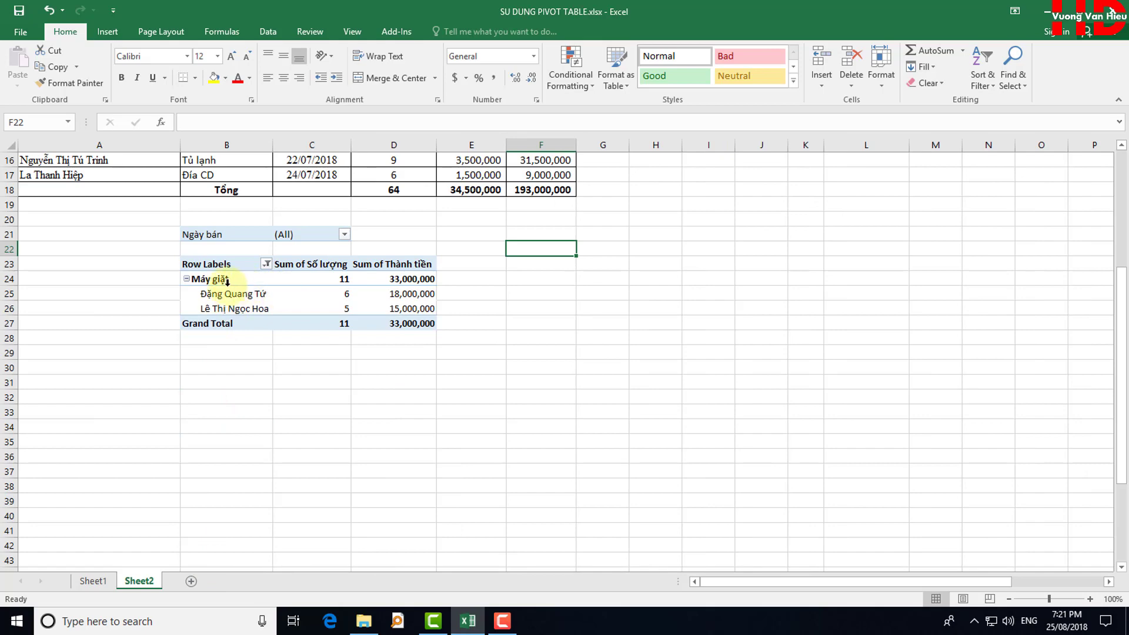
click(261, 265)
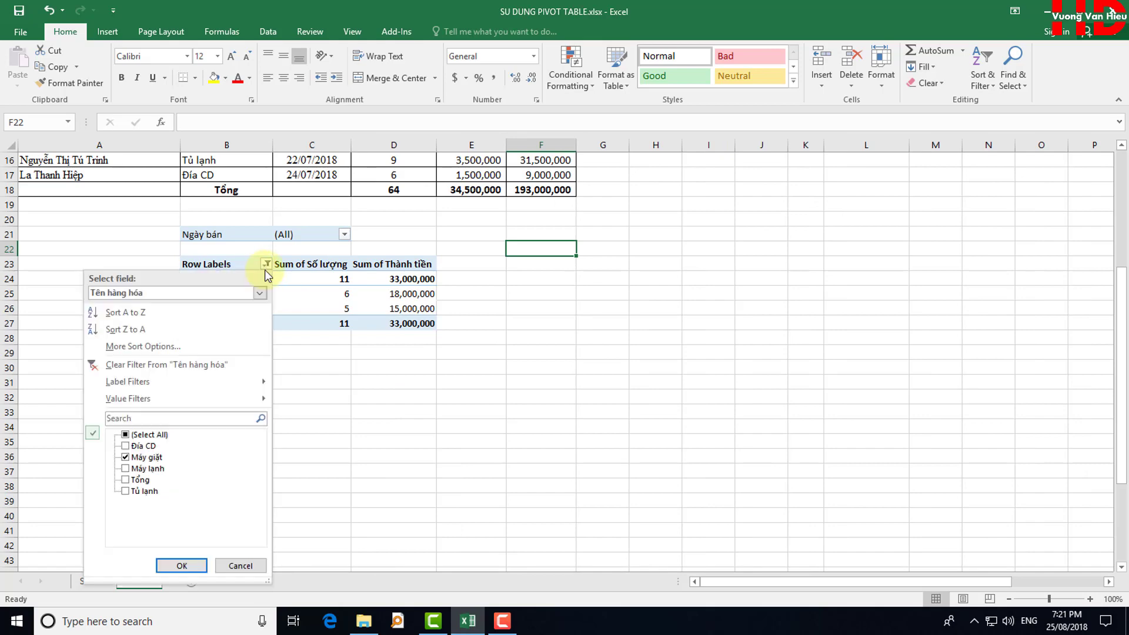
click(126, 457)
click(125, 469)
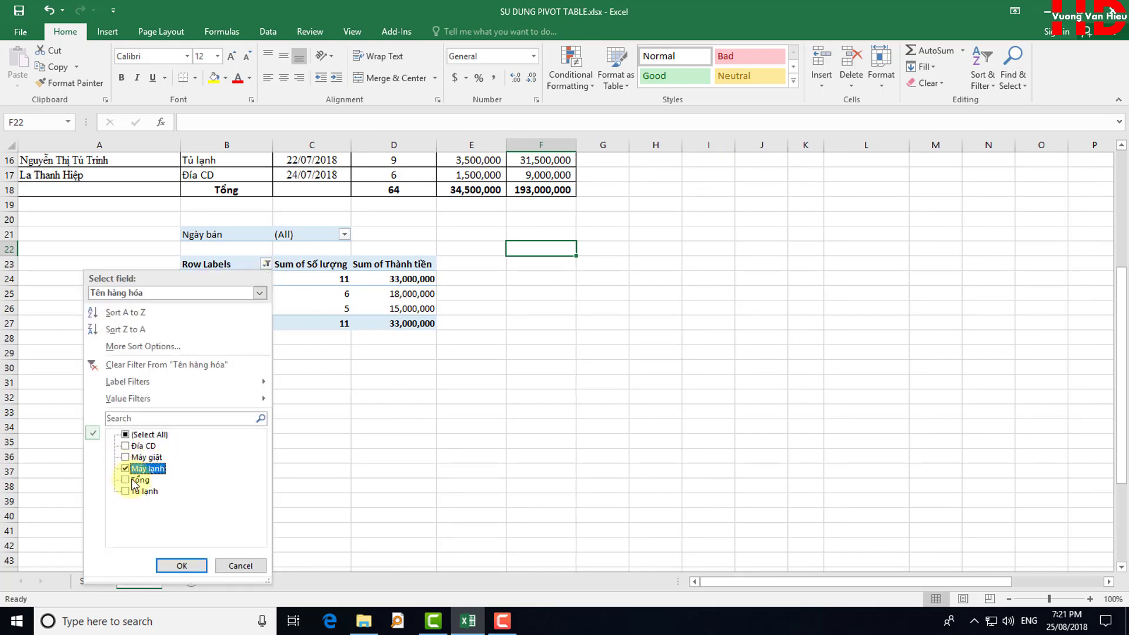
click(183, 565)
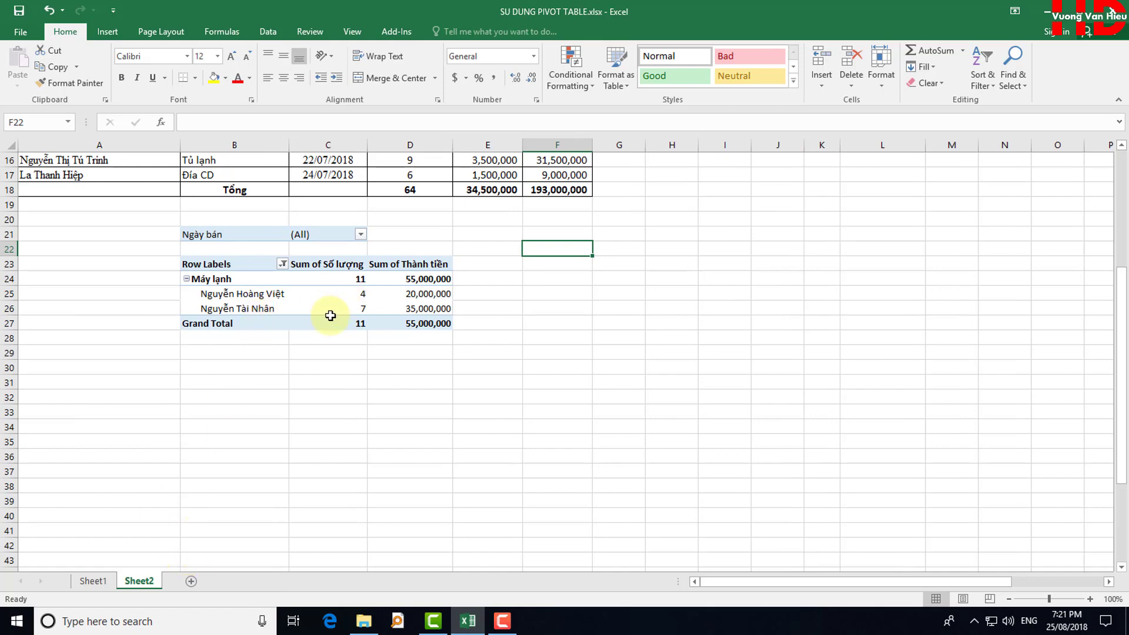
click(282, 264)
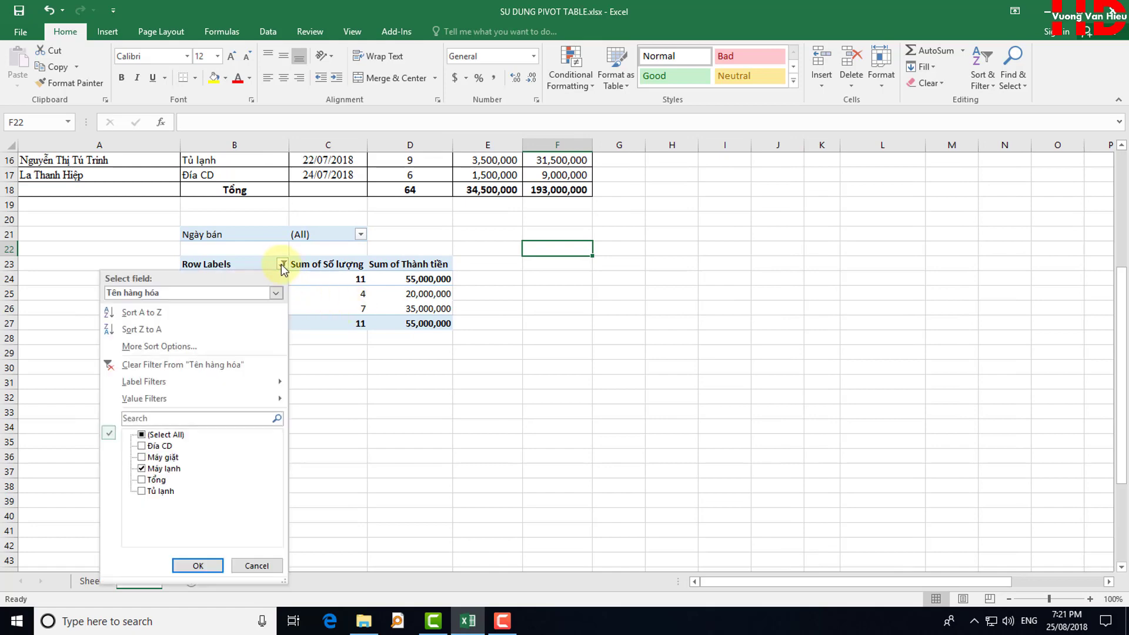
click(190, 364)
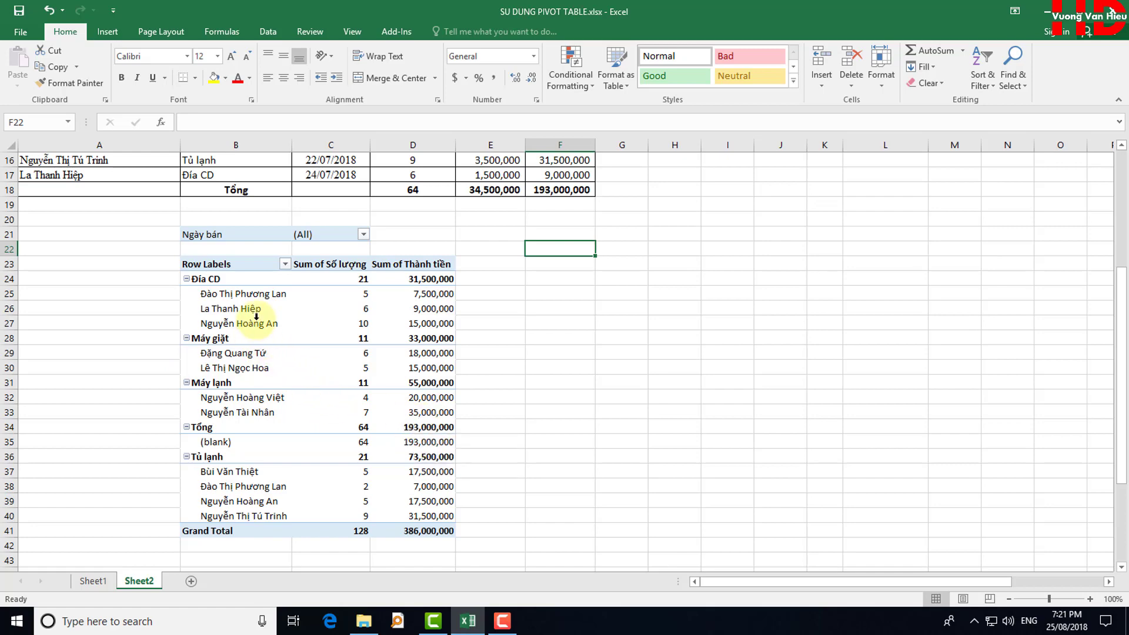
click(257, 318)
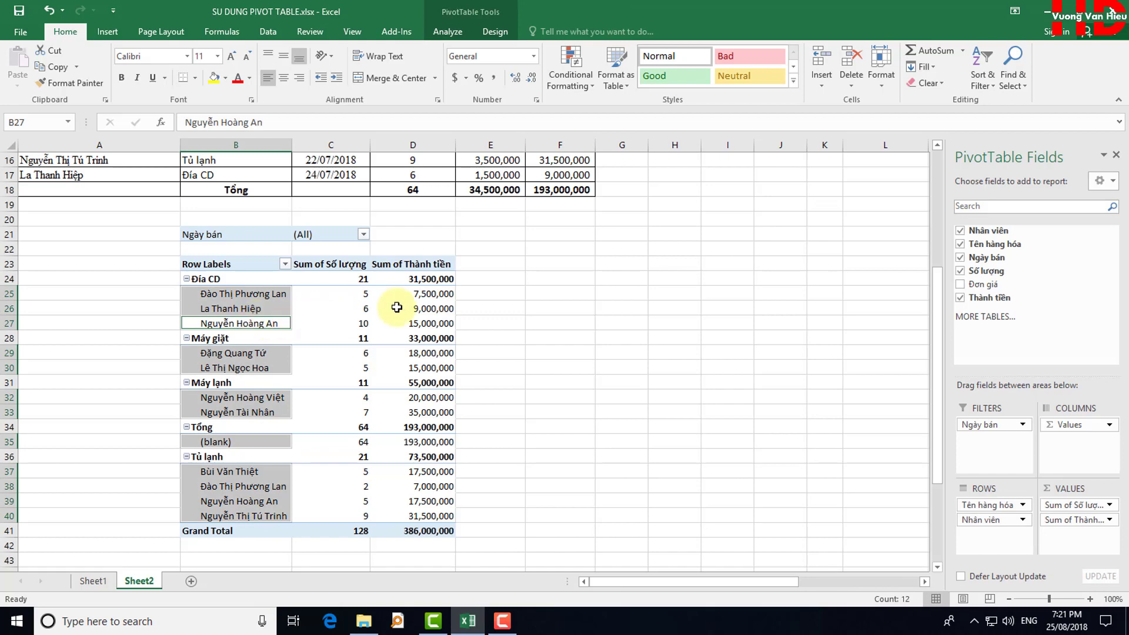
click(577, 325)
scroll(573, 368, up, 2)
scroll(572, 368, up, 3)
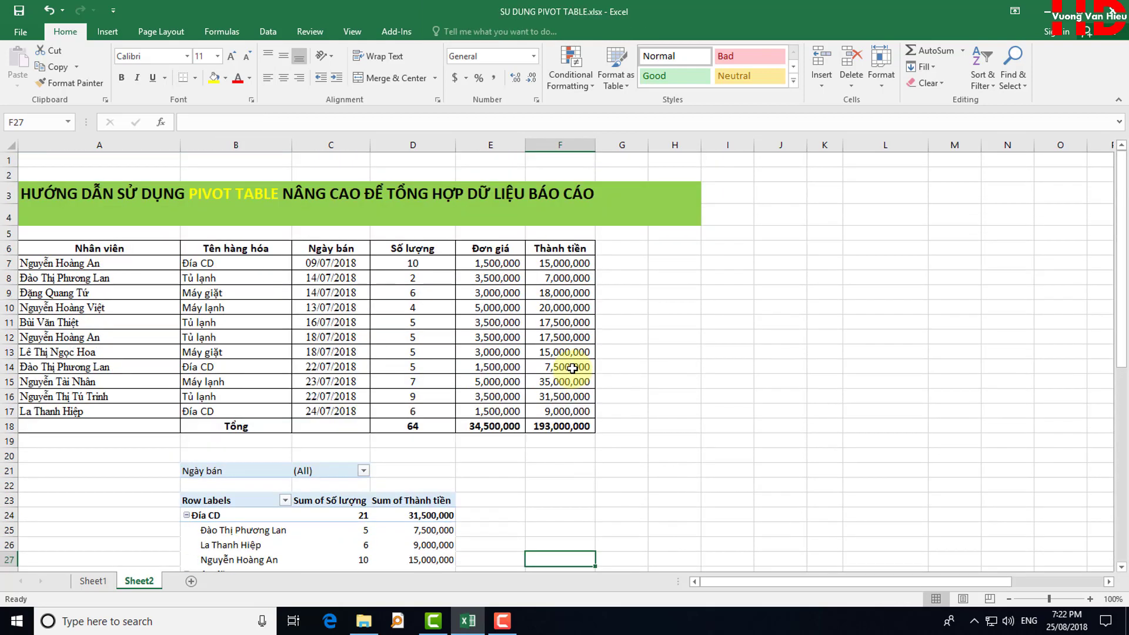
scroll(574, 369, down, 3)
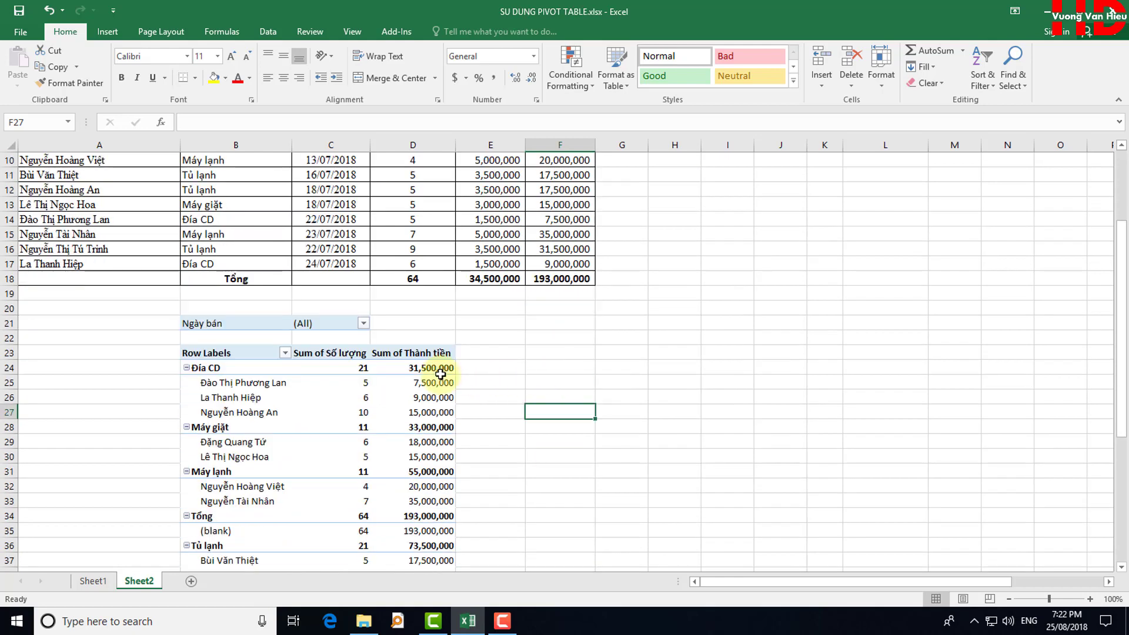
click(490, 337)
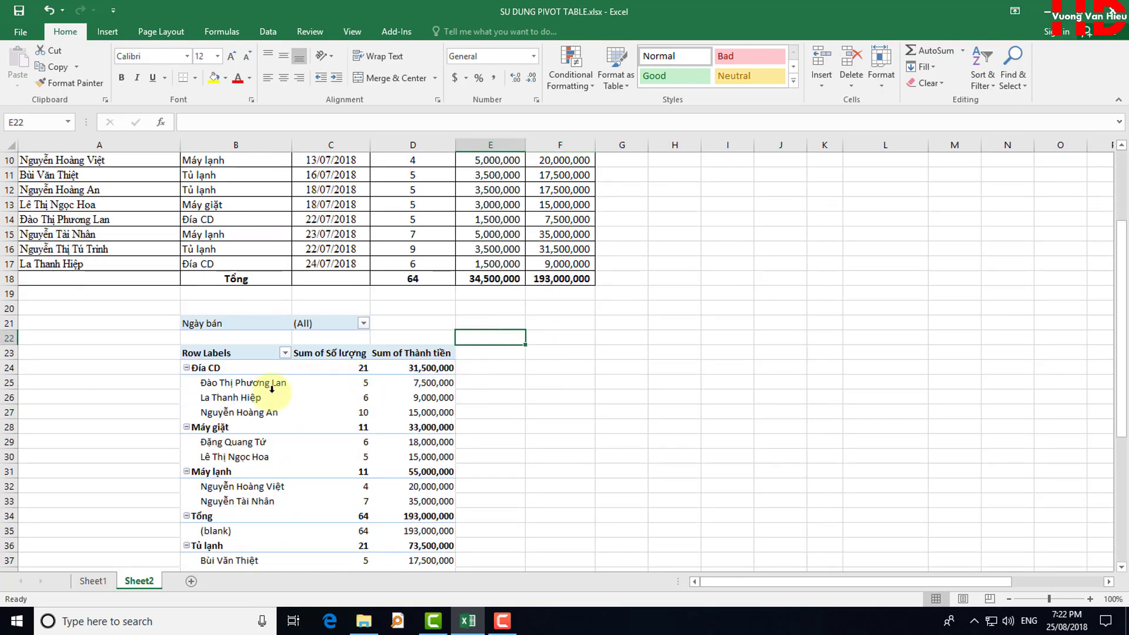
click(342, 400)
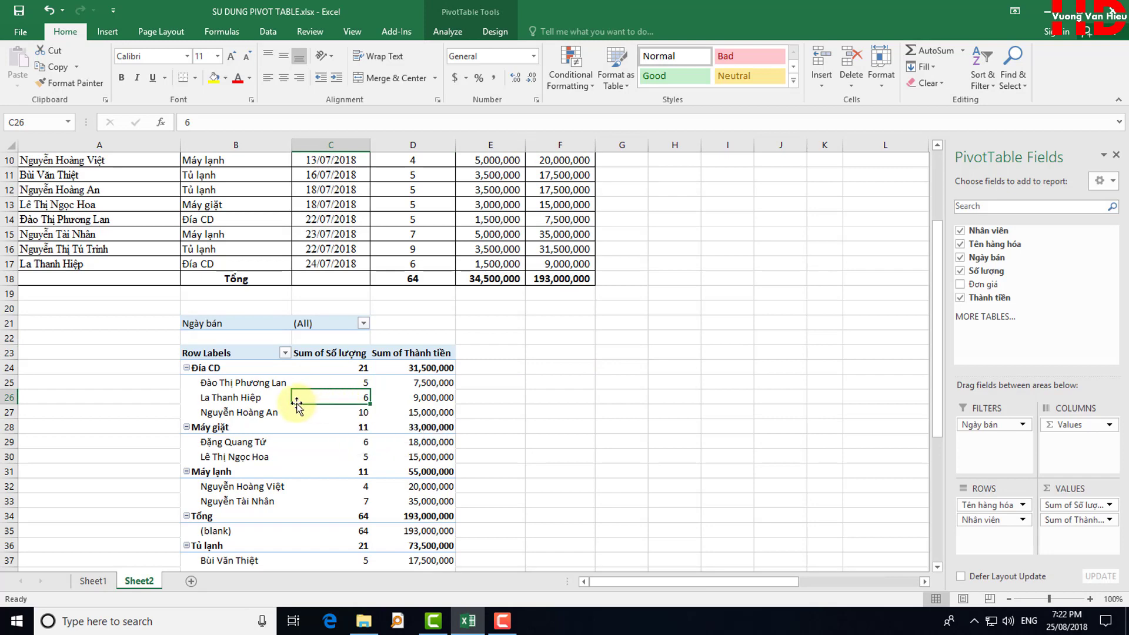
click(105, 33)
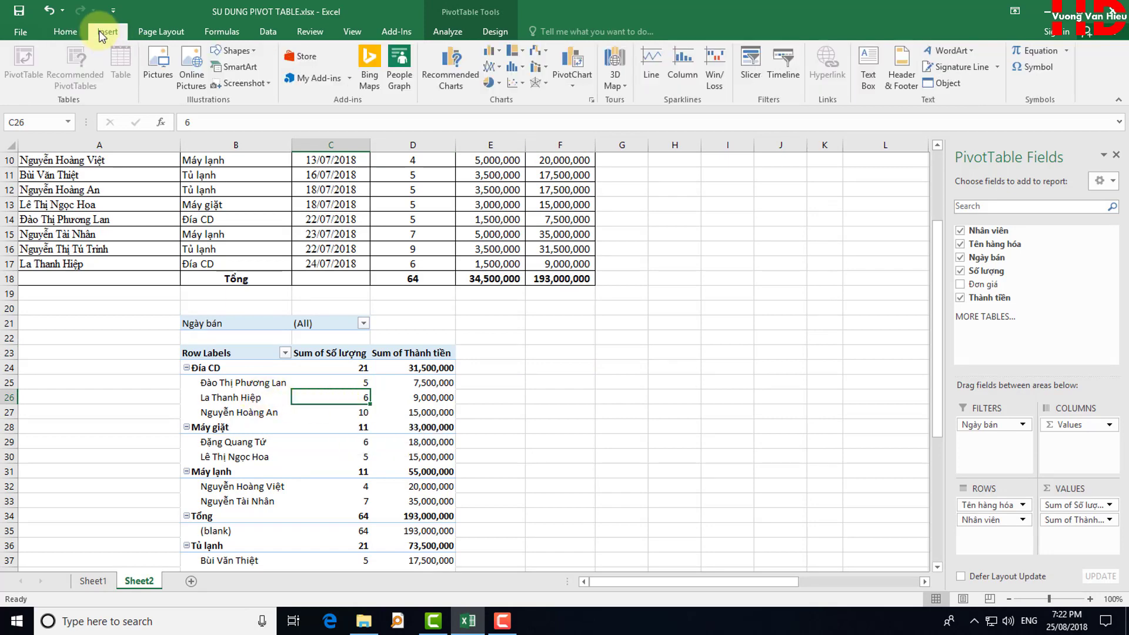
click(571, 85)
click(589, 101)
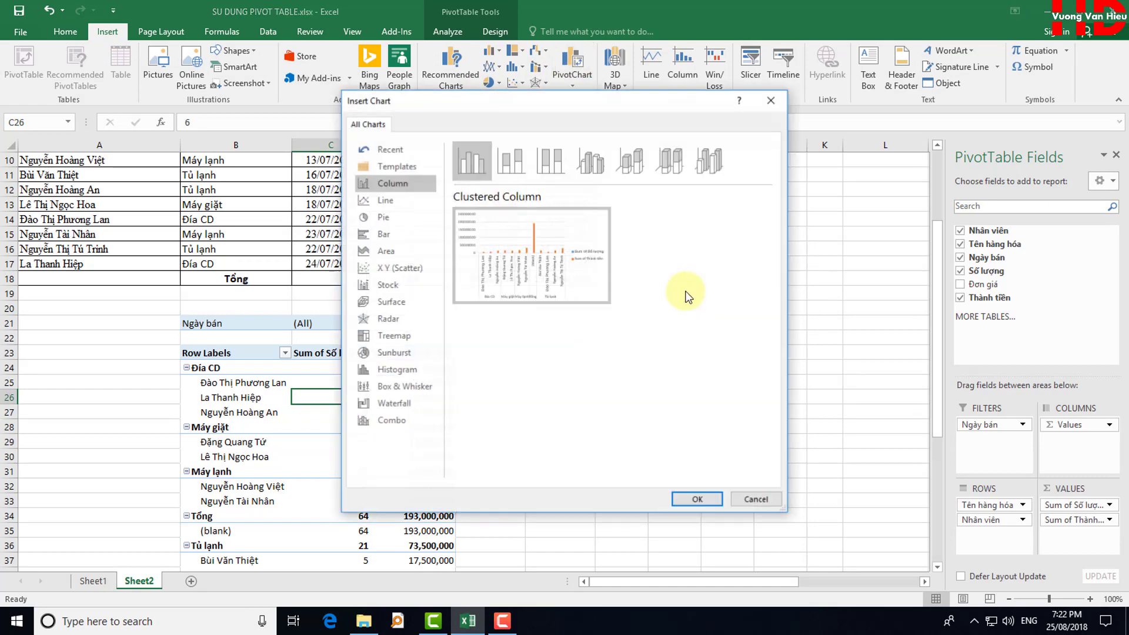
click(404, 198)
click(395, 219)
click(394, 235)
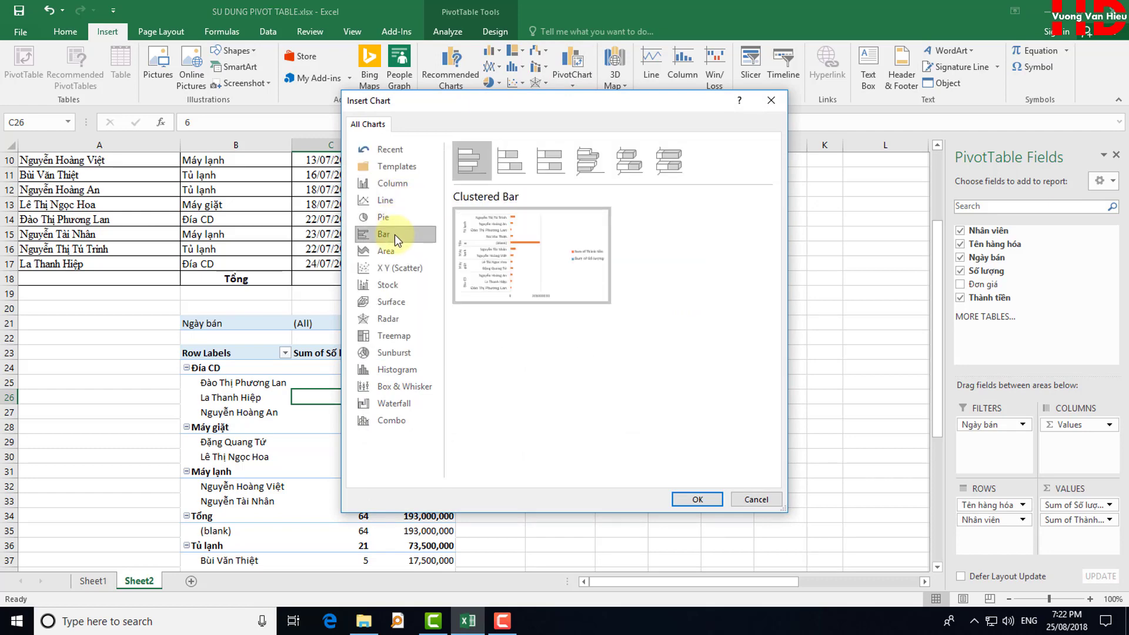
click(383, 219)
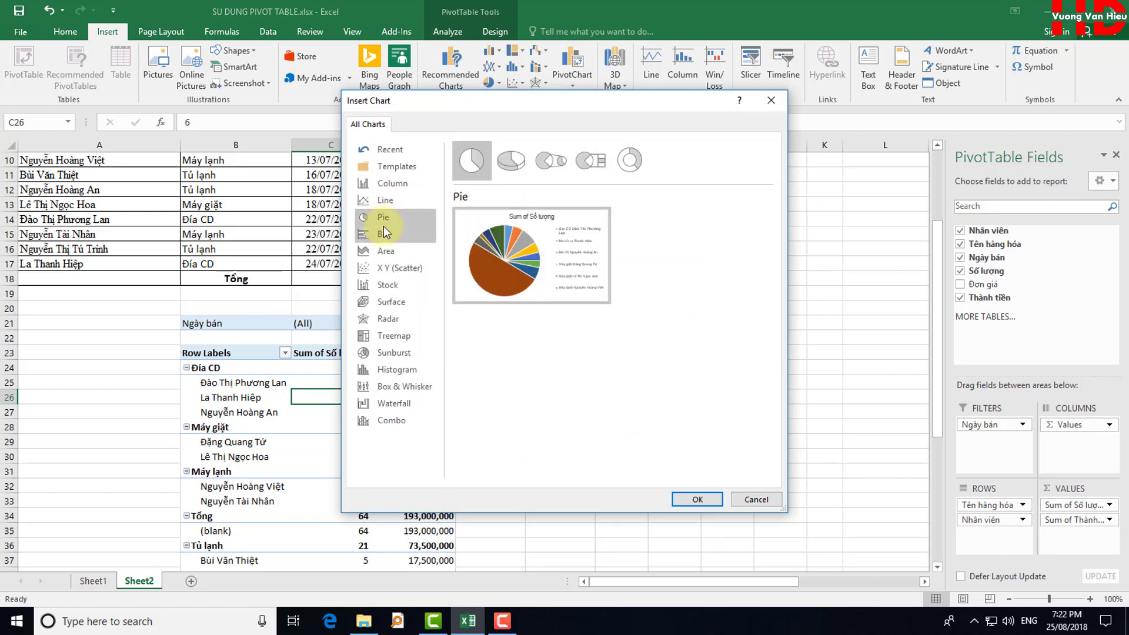
click(384, 230)
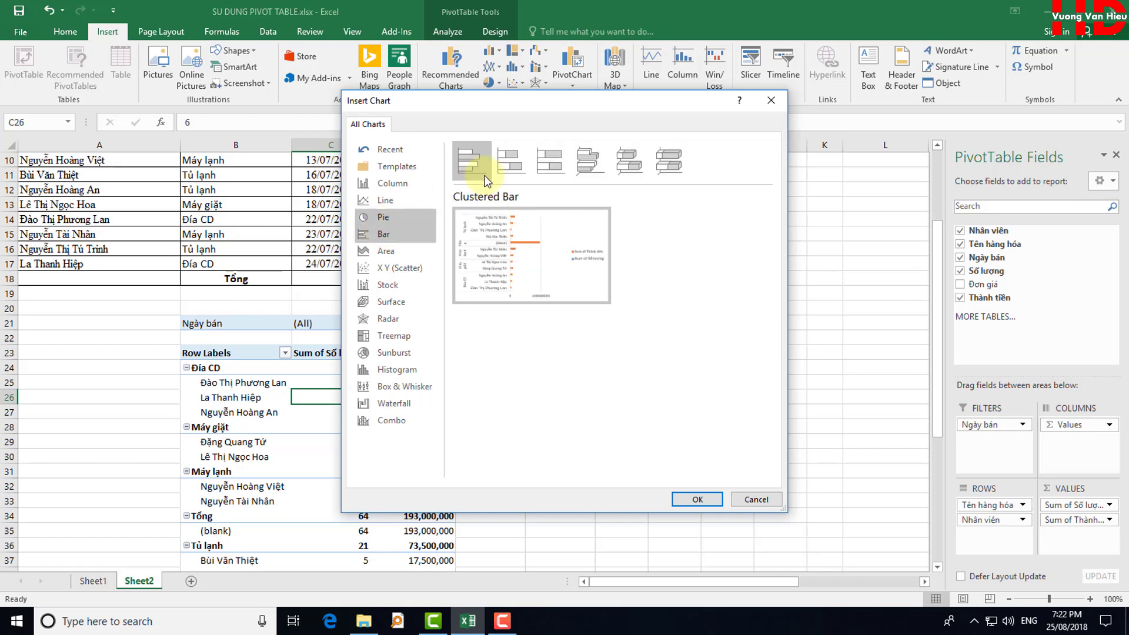
click(508, 164)
click(389, 252)
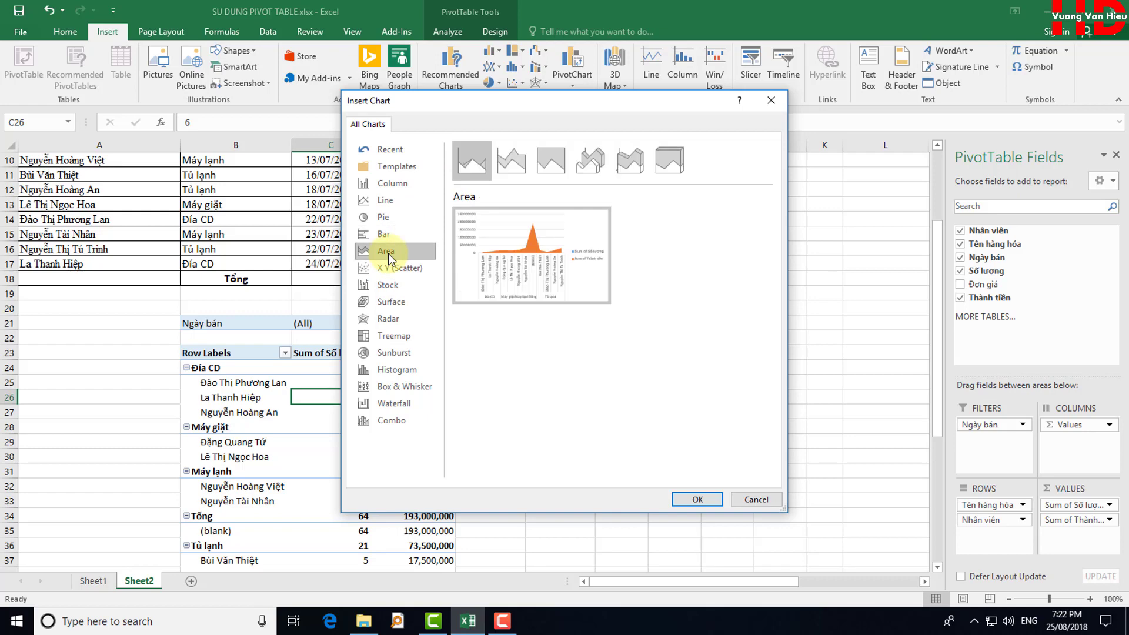
click(387, 201)
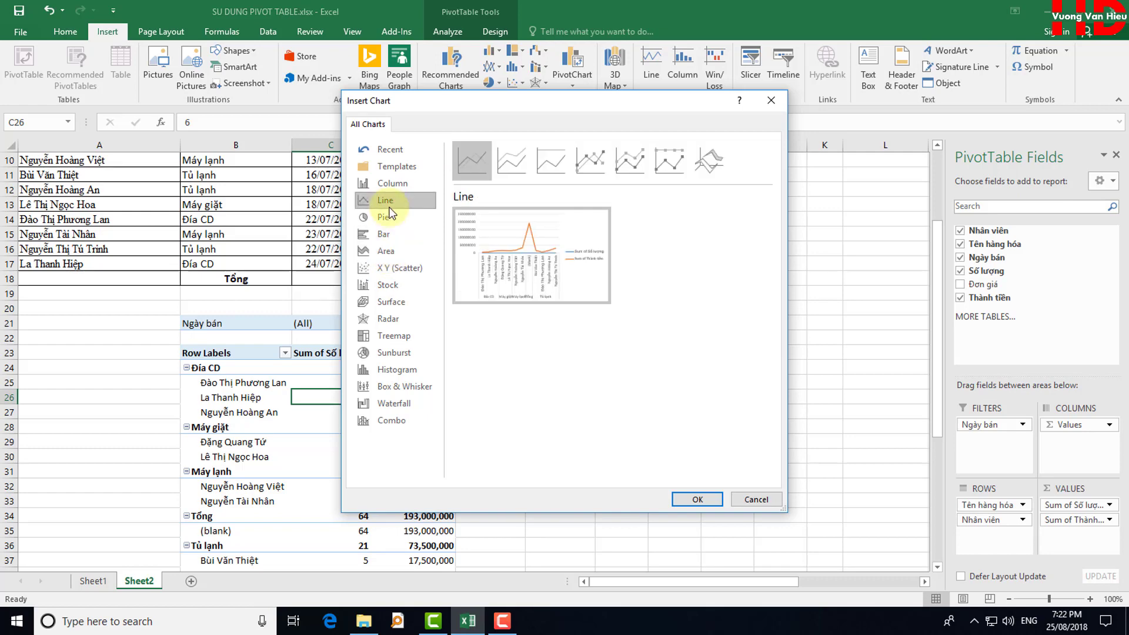
click(758, 500)
Select the employee label cells in the pivot table
click(736, 364)
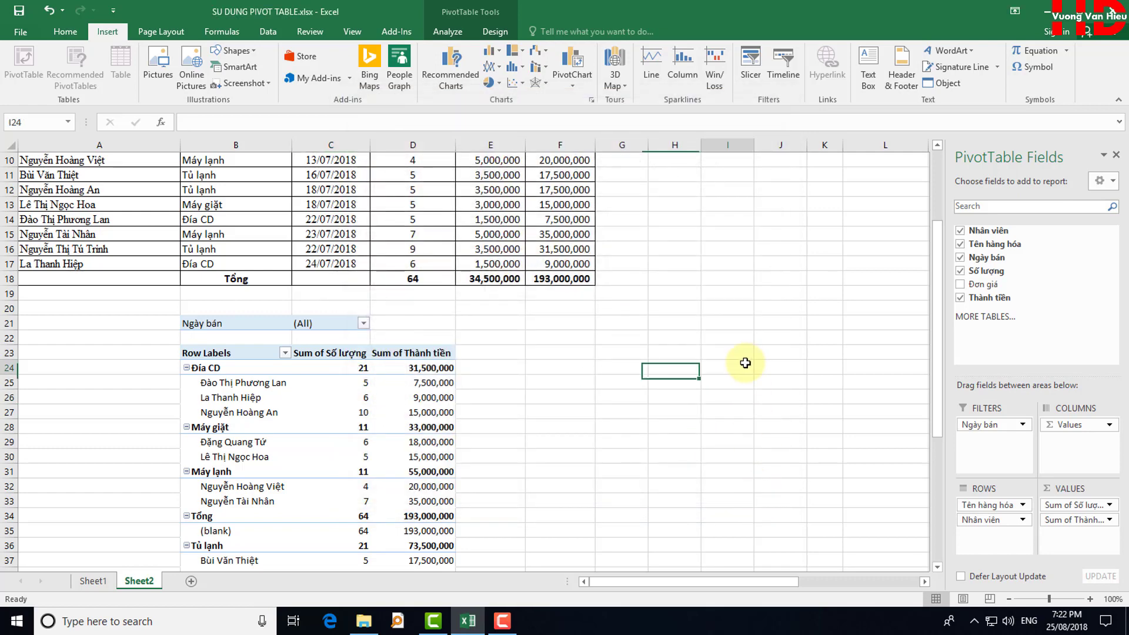
scroll(274, 388, down, 1)
scroll(295, 396, up, 1)
click(298, 373)
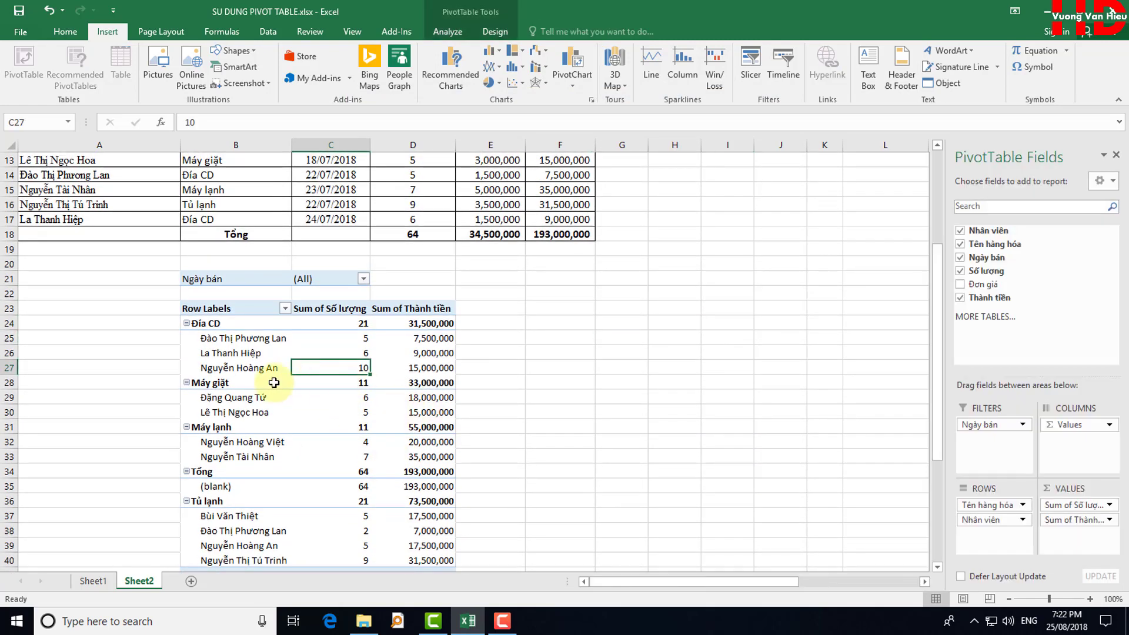
scroll(310, 373, up, 1)
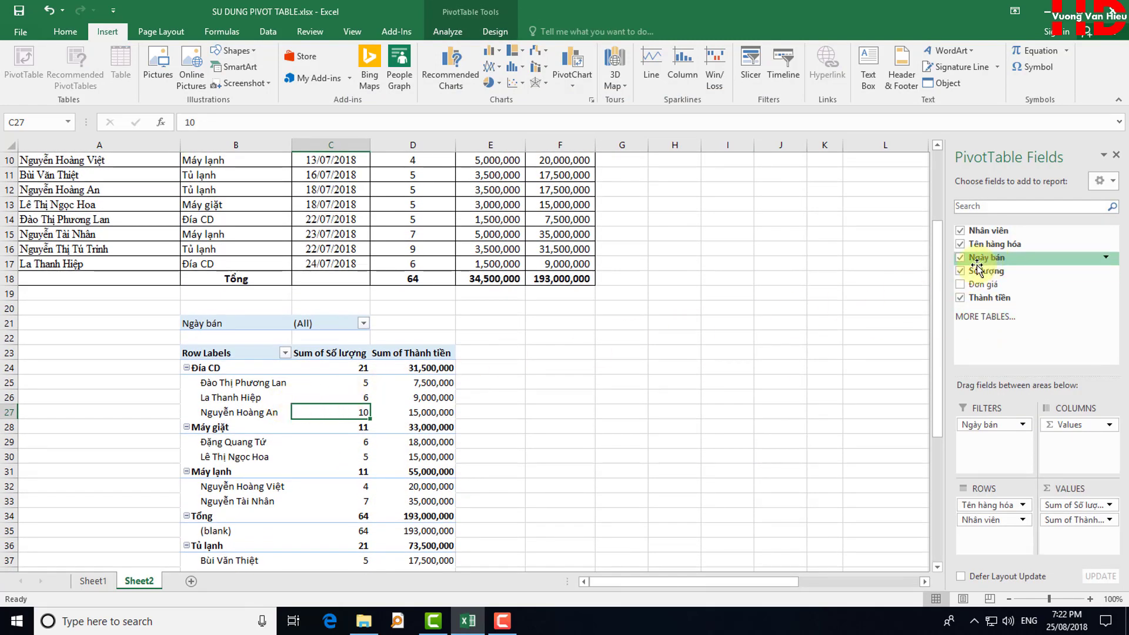
click(253, 376)
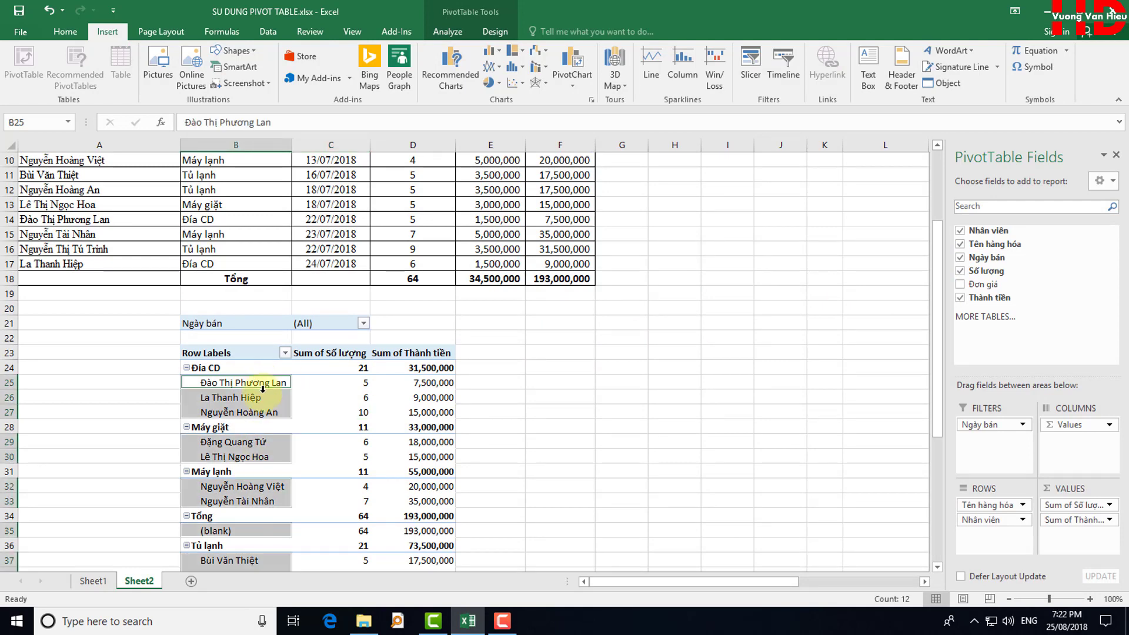
drag(250, 384, 391, 443)
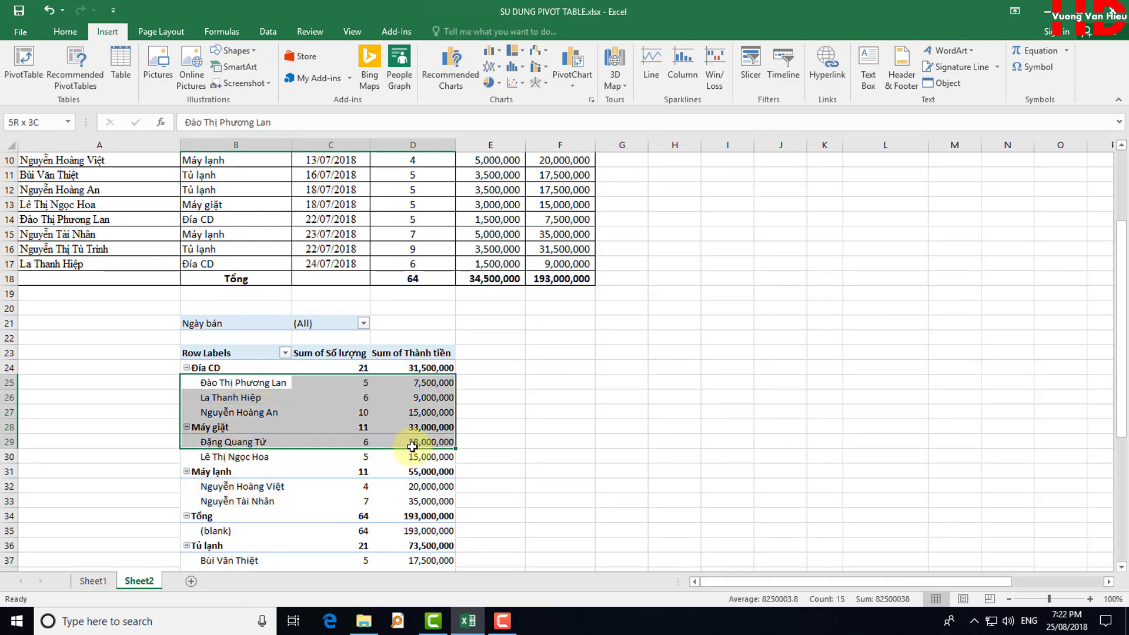
scroll(394, 450, down, 2)
Remove the Nhân viên row field and the Ngày bán filter from the pivot table
click(242, 367)
click(412, 413)
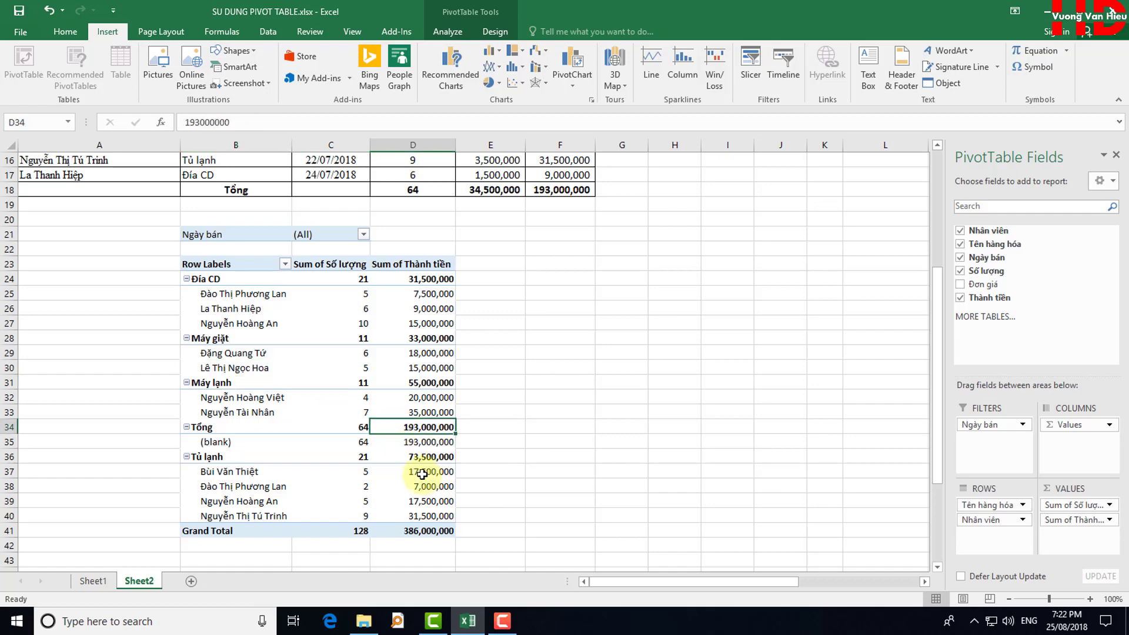
click(371, 473)
click(556, 415)
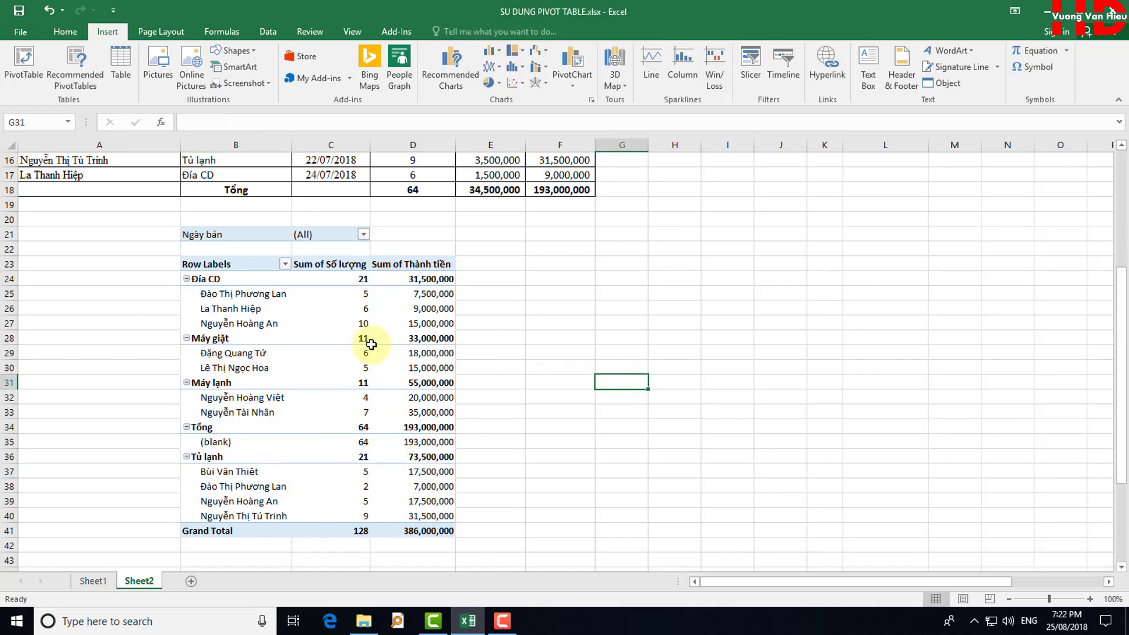
click(300, 305)
scroll(535, 343, up, 1)
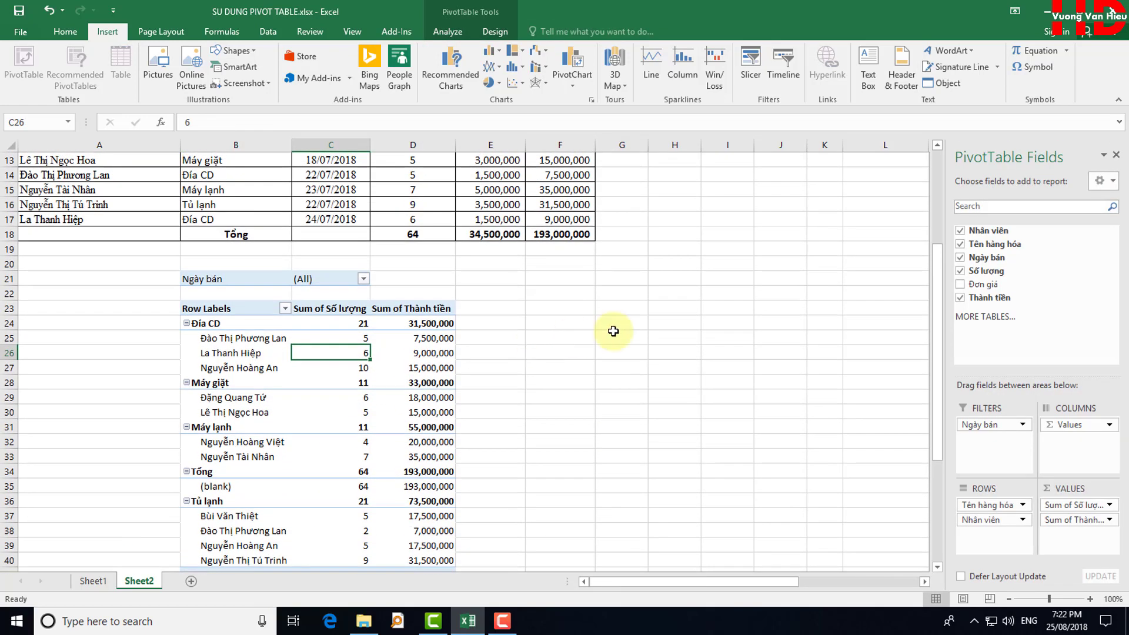
click(960, 230)
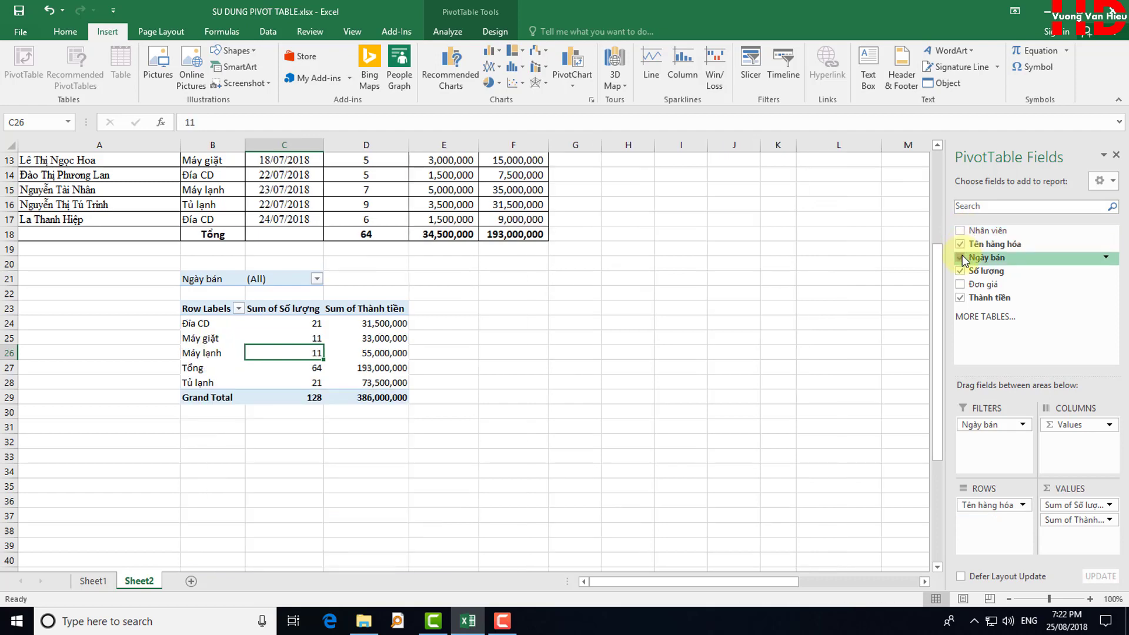
click(961, 258)
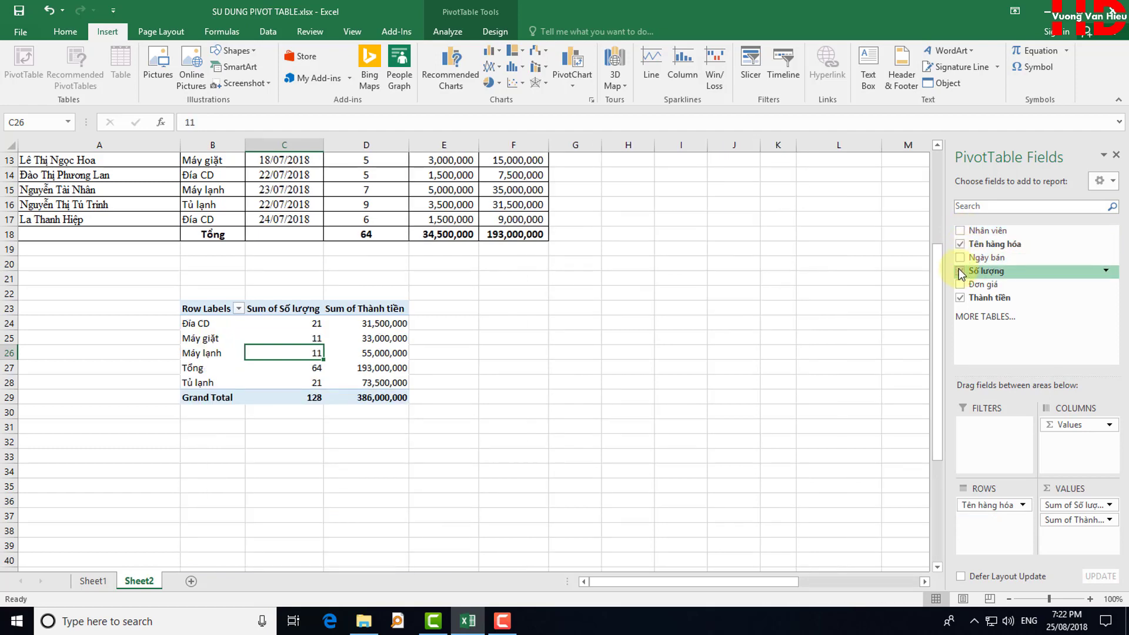
click(570, 338)
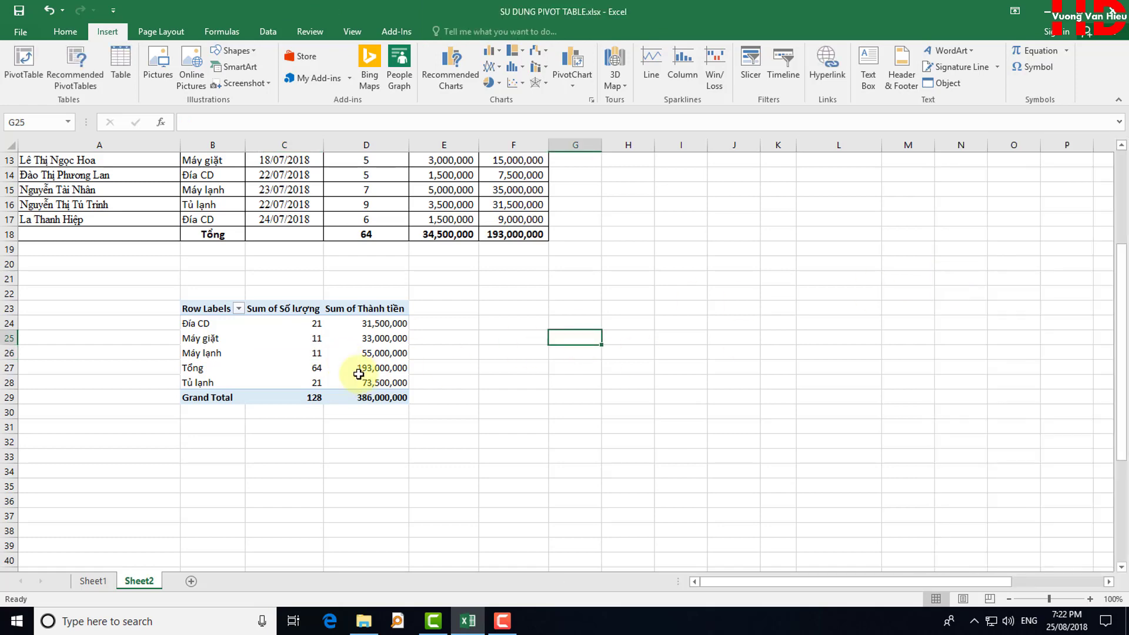
Insert a Clustered Bar PivotChart of the pivot table's product totals
click(305, 367)
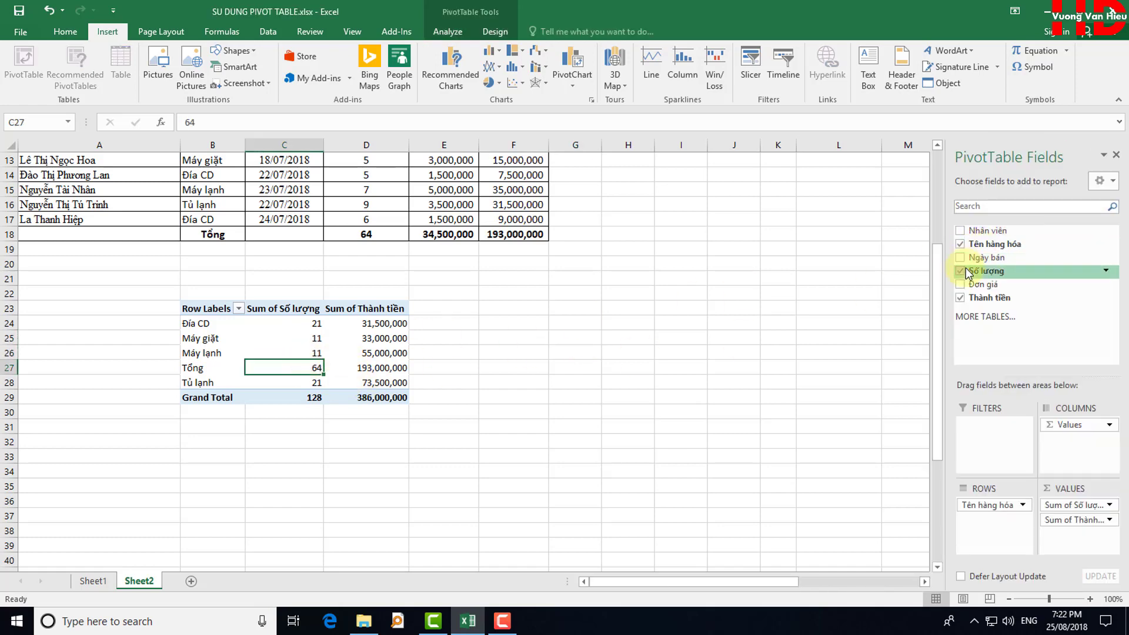
click(279, 334)
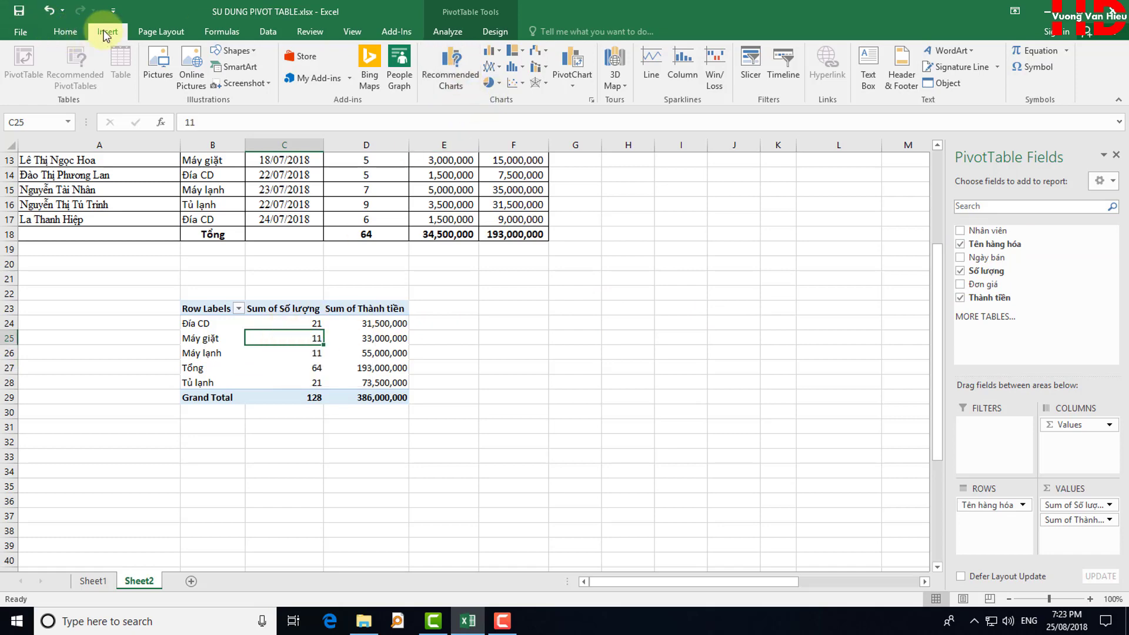
click(574, 79)
click(595, 108)
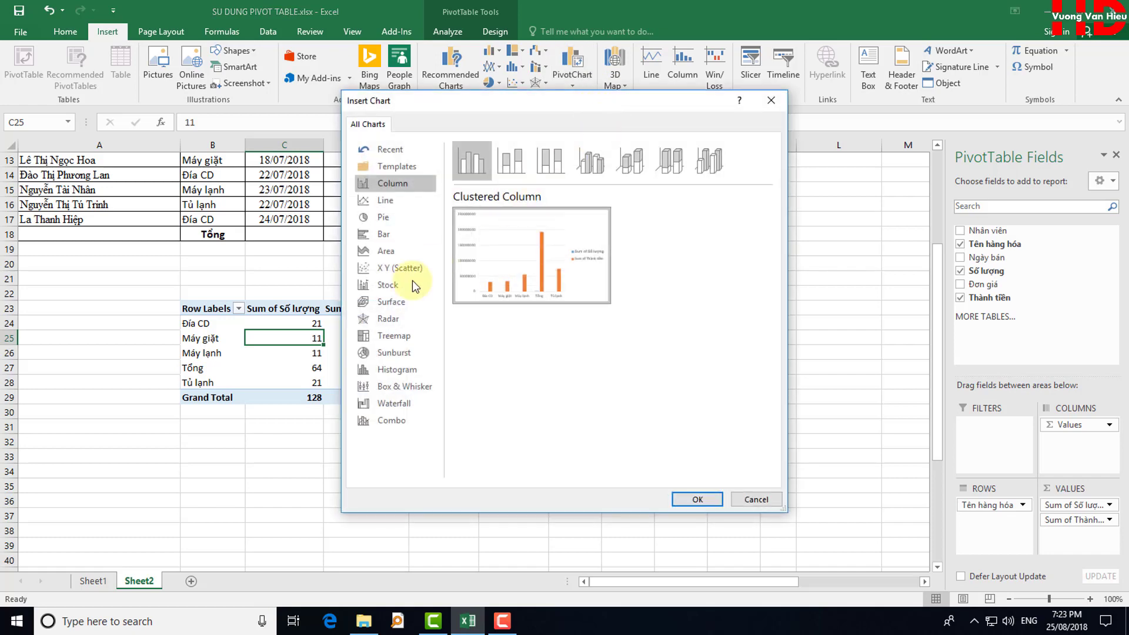
click(385, 233)
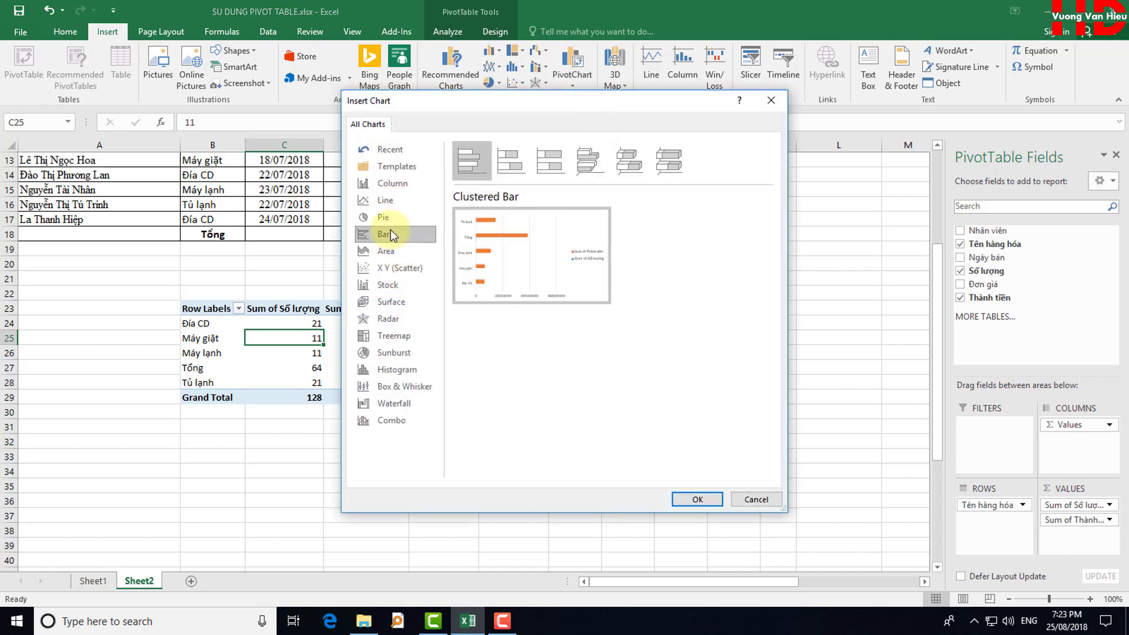
click(697, 499)
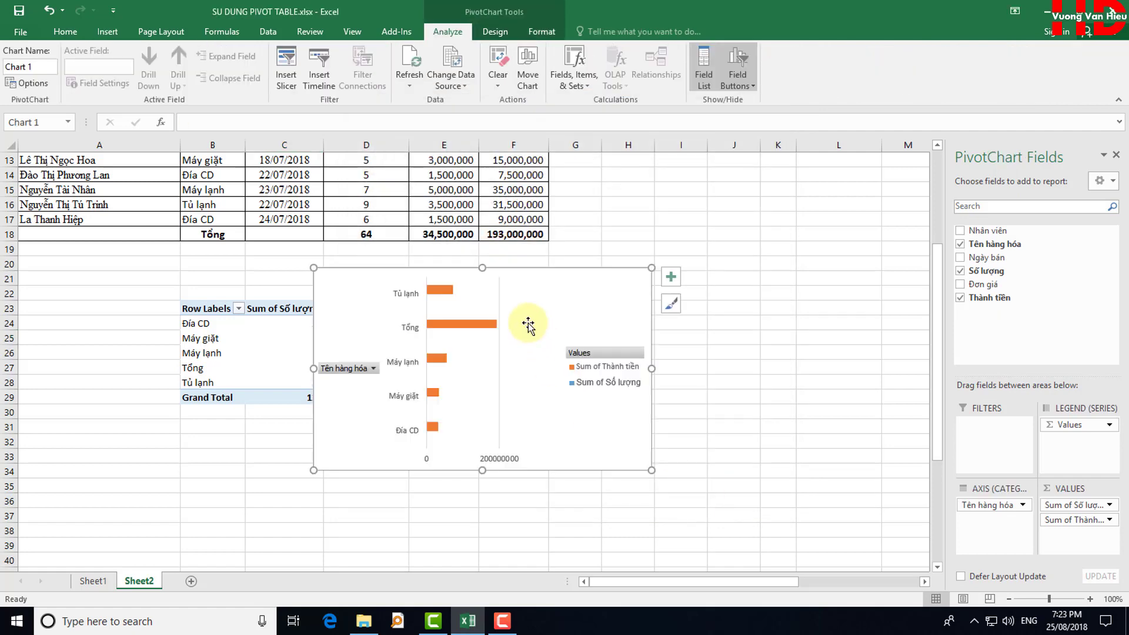
Move the PivotChart up and to the right, clear of the pivot values
drag(517, 290, 675, 244)
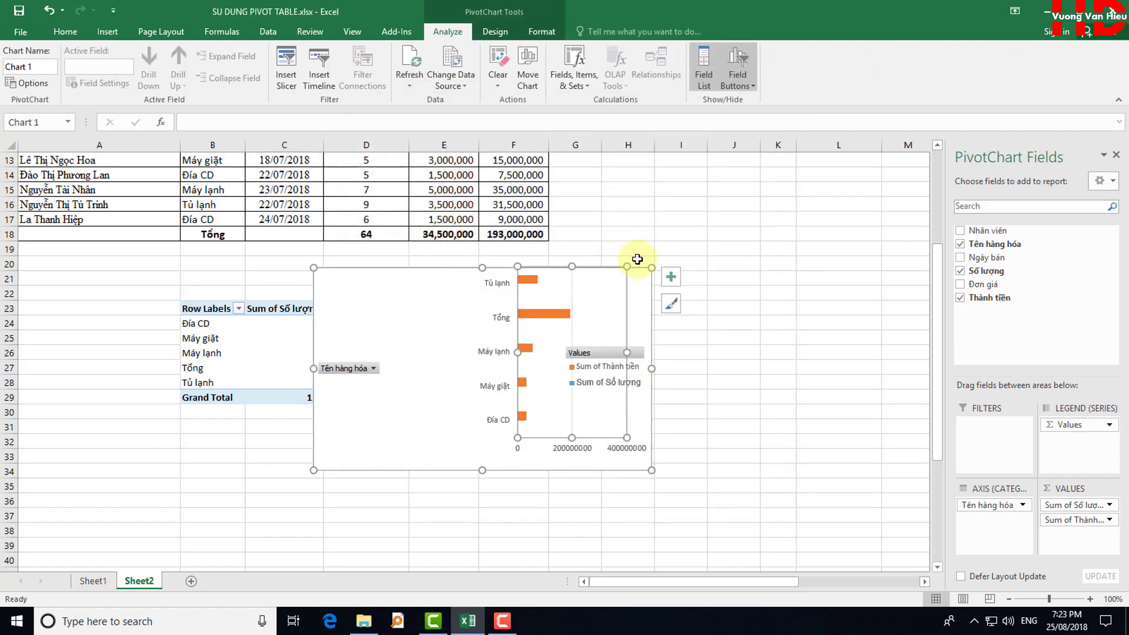
click(664, 219)
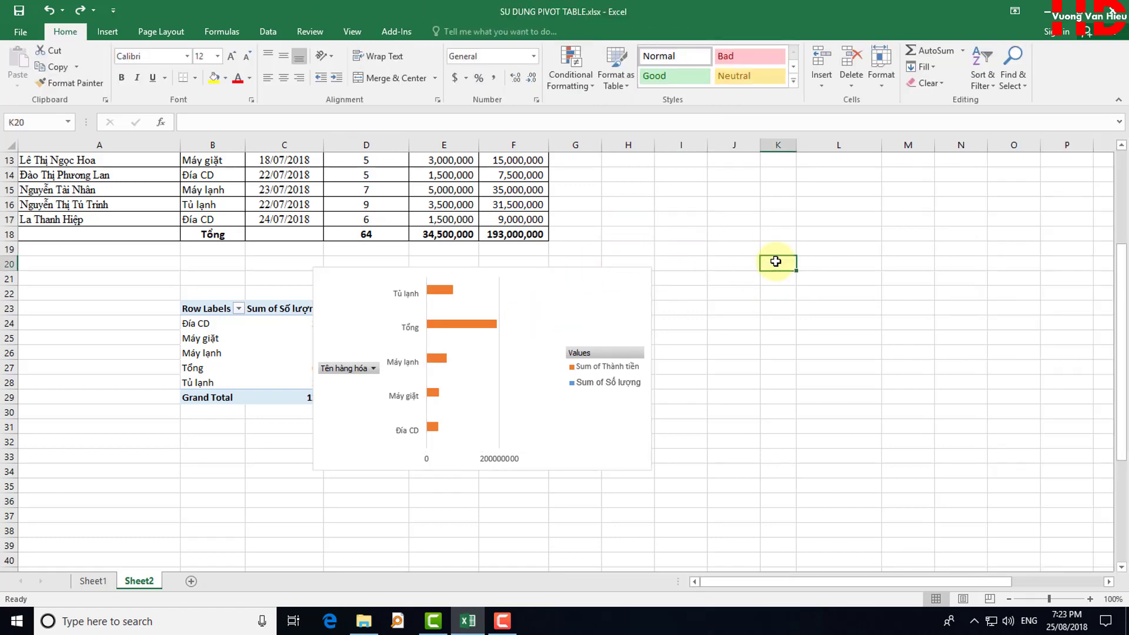
click(589, 294)
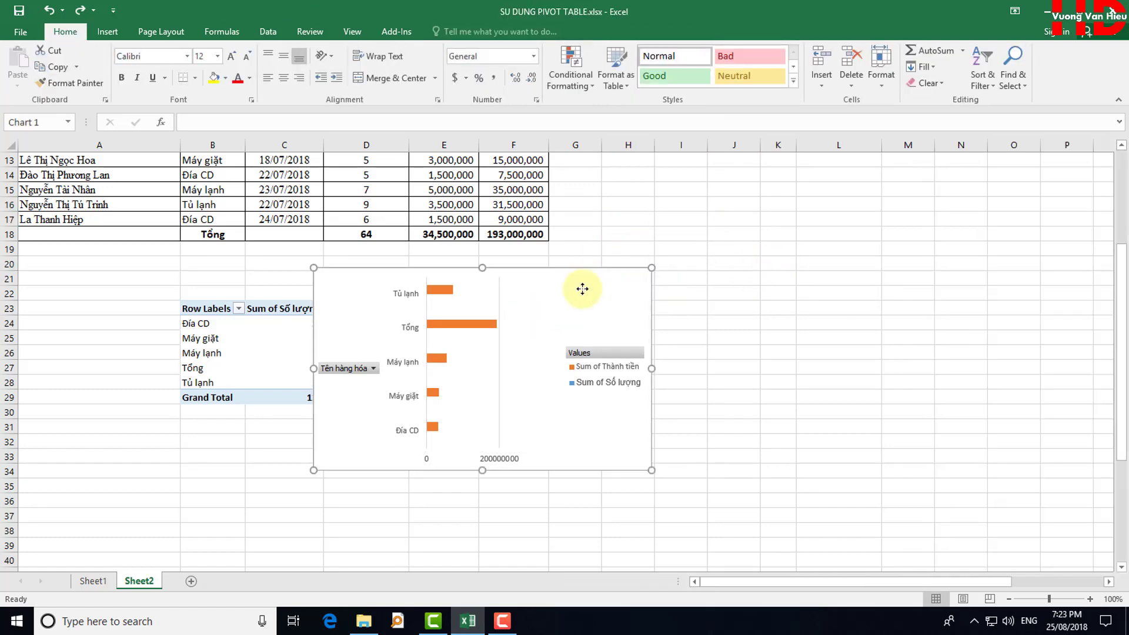
mouse_move(585, 290)
mouse_down()
mouse_move(742, 269)
mouse_move(696, 259)
mouse_up()
click(705, 217)
click(693, 283)
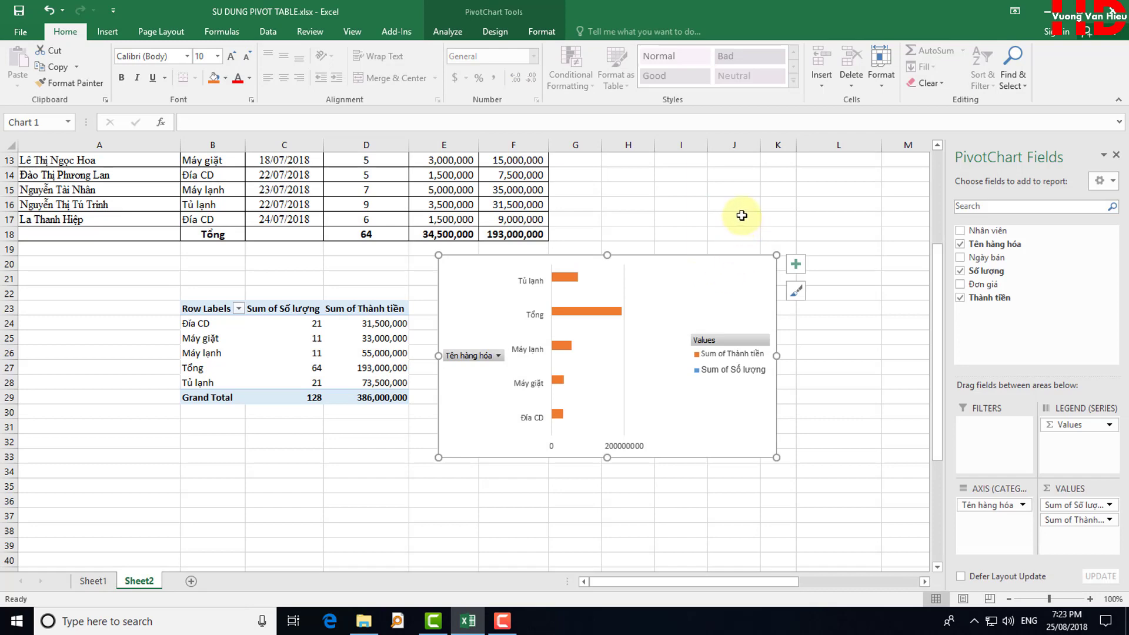
Delete the chart's horizontal value axis
click(712, 355)
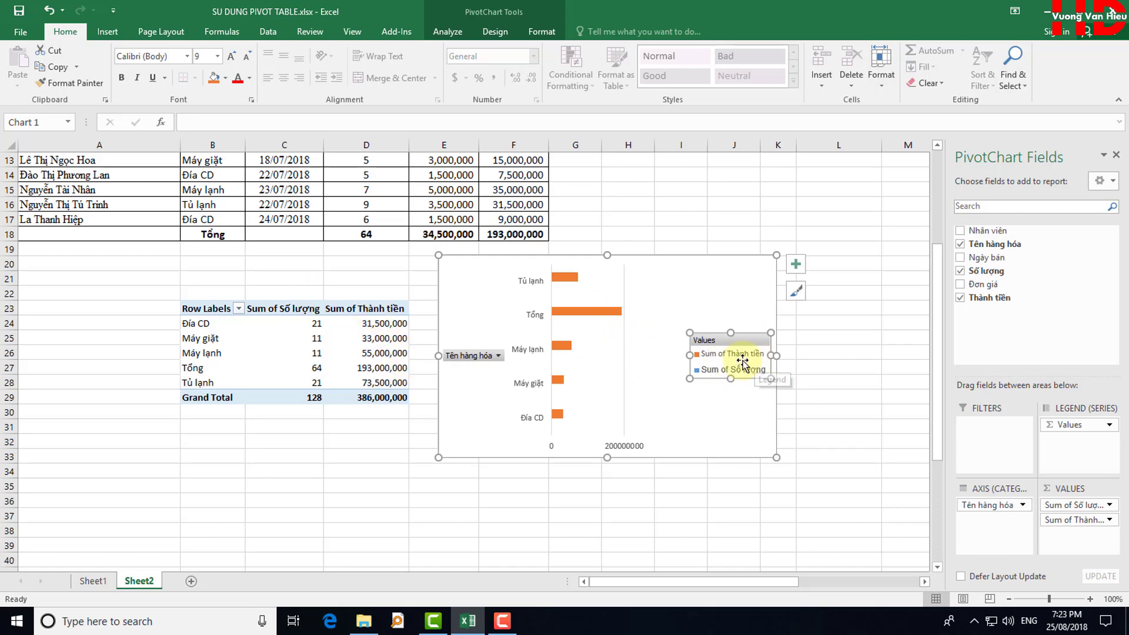
click(720, 372)
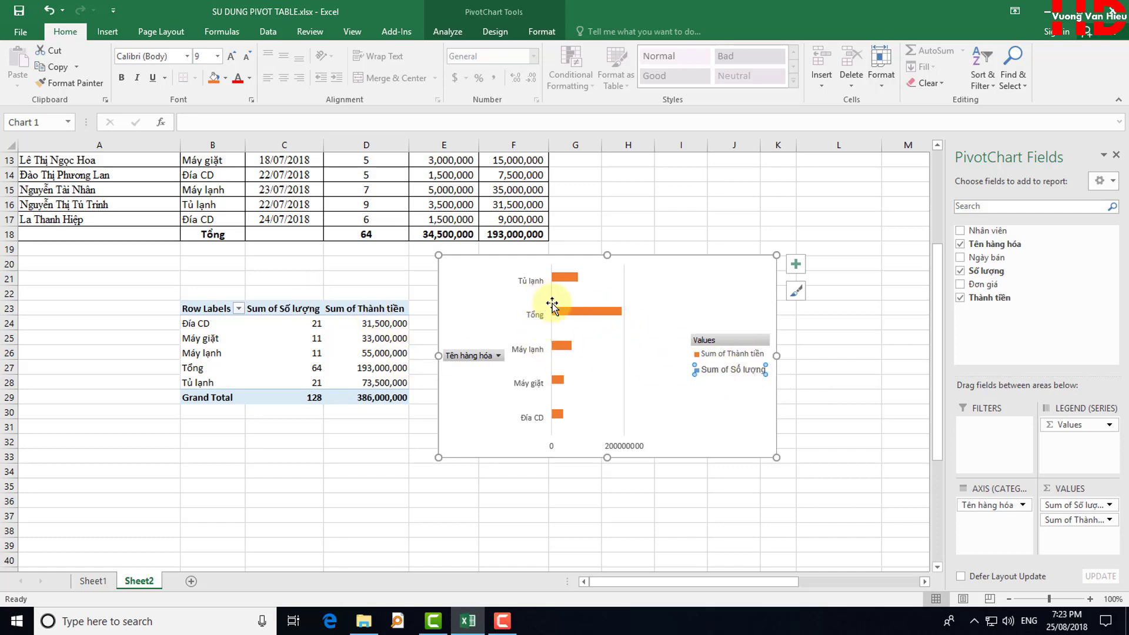
click(566, 368)
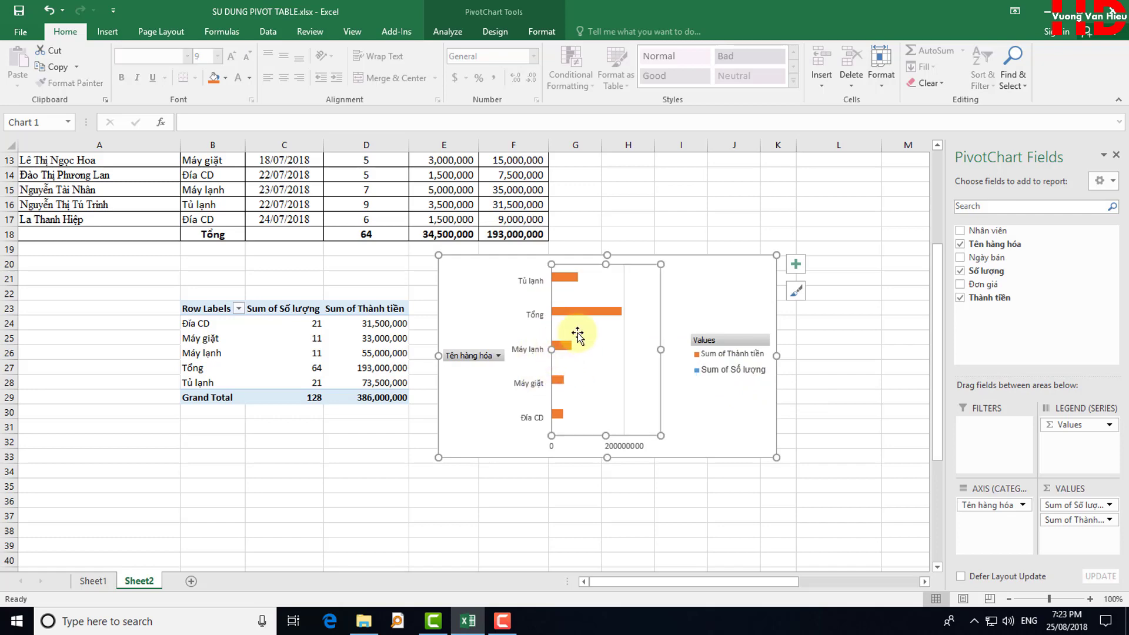
click(787, 355)
click(595, 311)
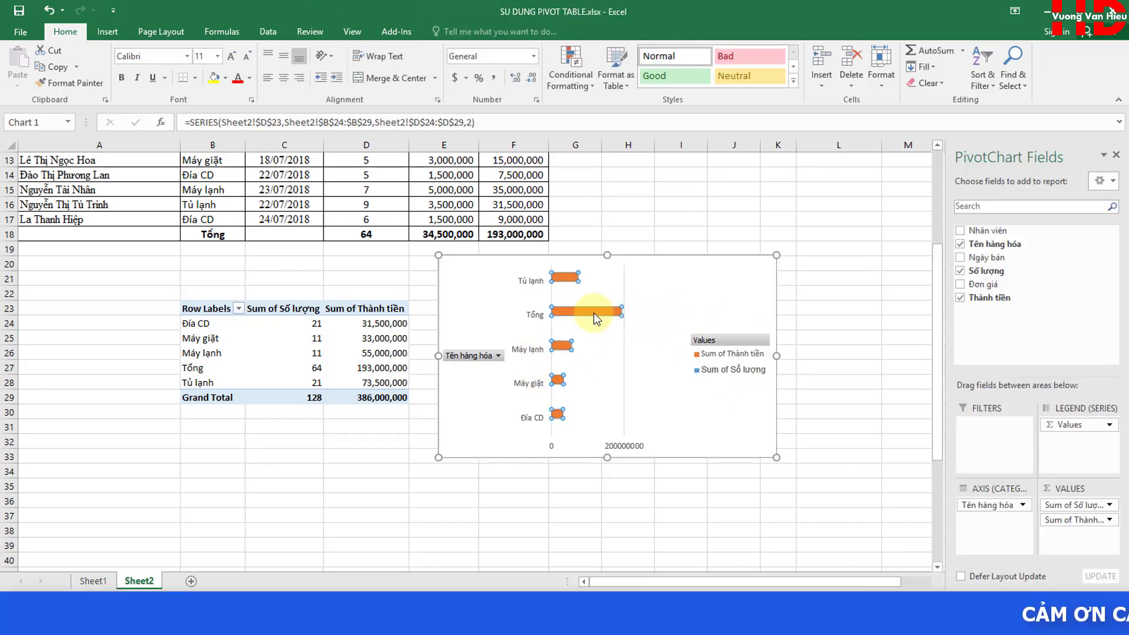
click(810, 392)
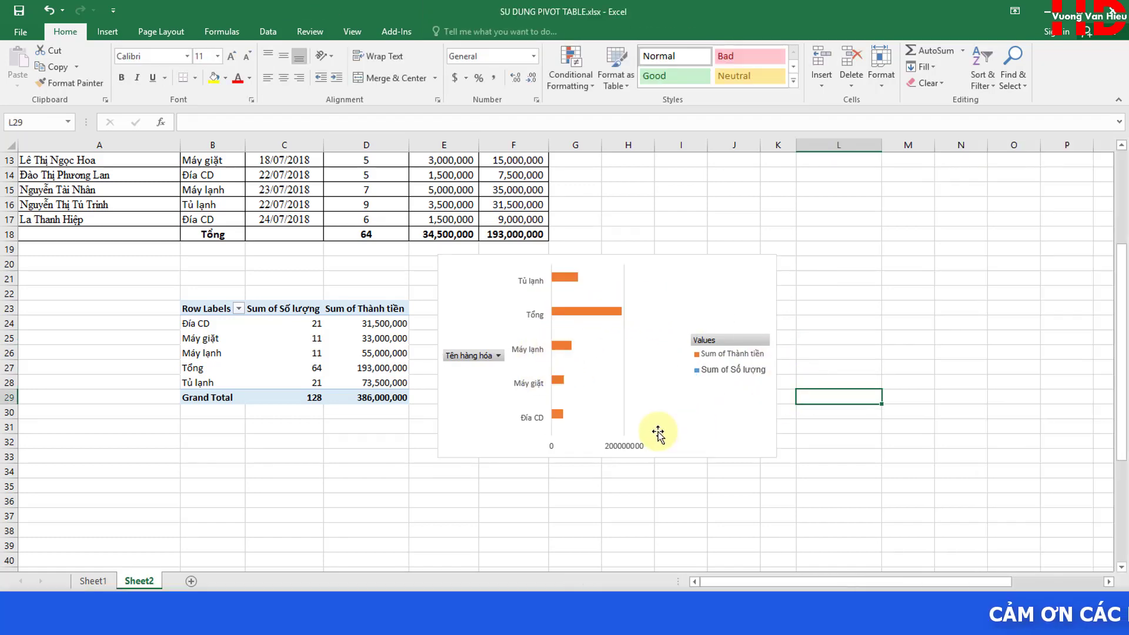
click(628, 447)
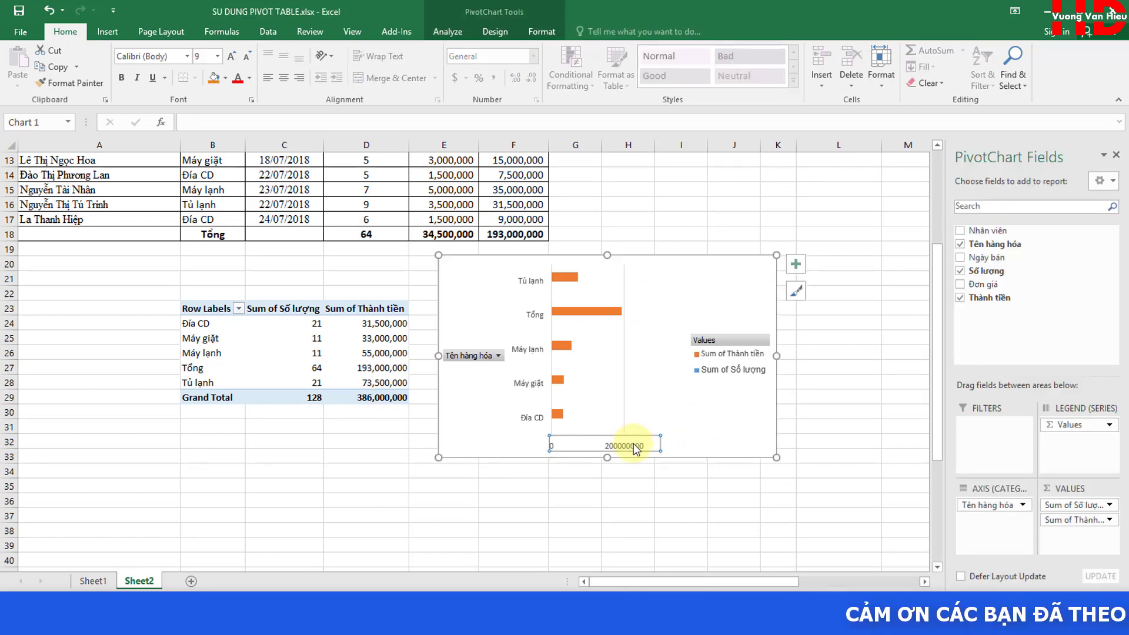
key(Delete)
Delete the chart legend
click(739, 359)
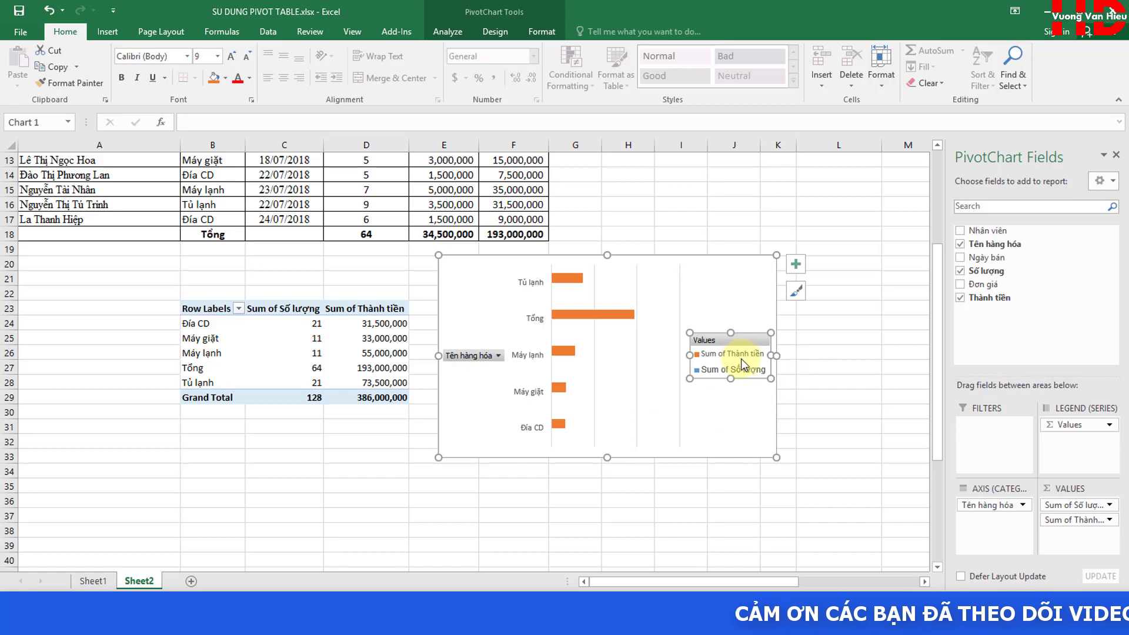
click(747, 343)
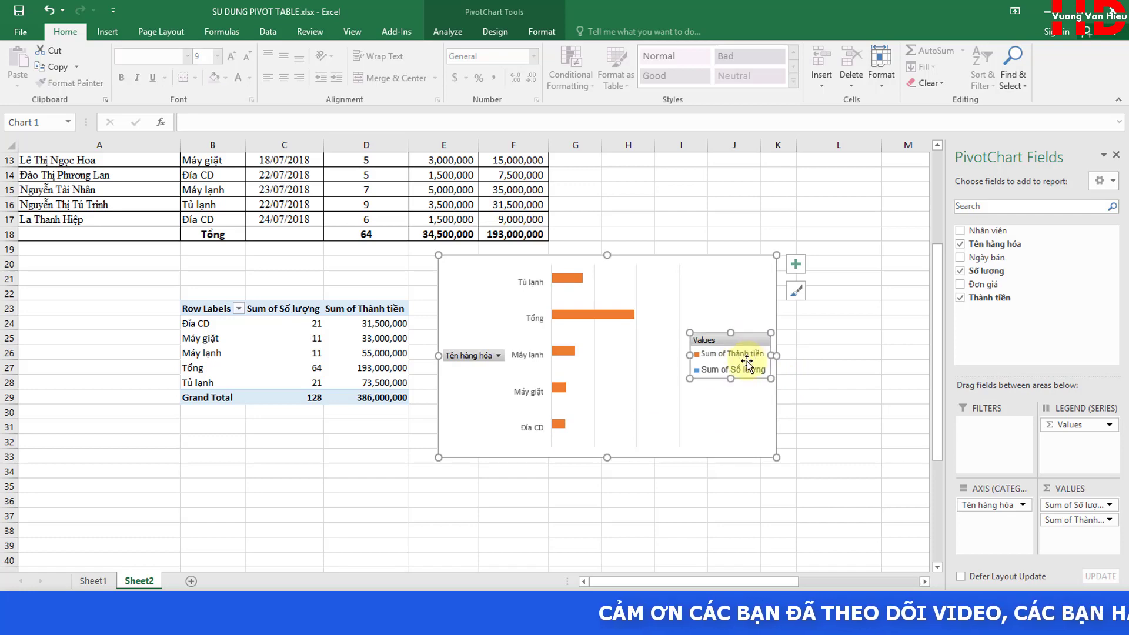
key(Delete)
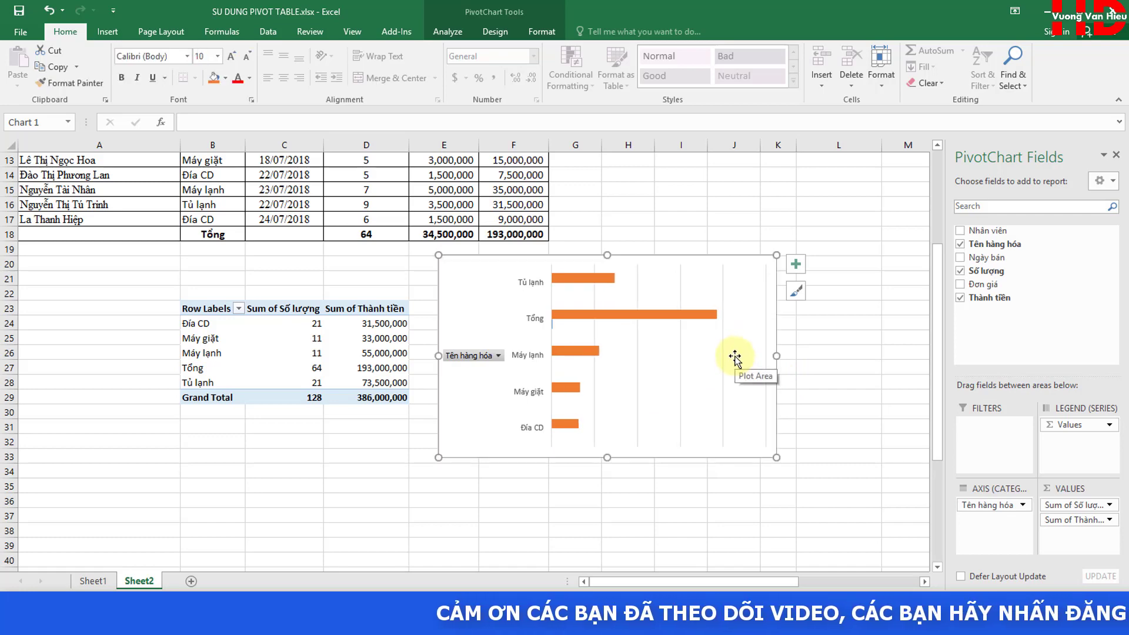
click(735, 357)
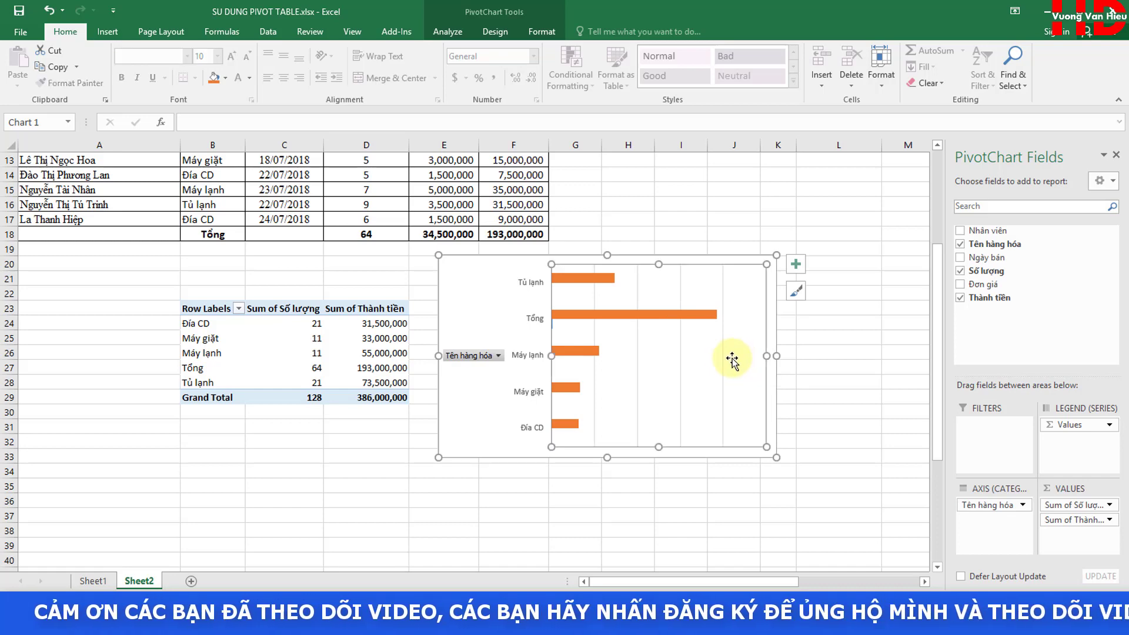
click(801, 267)
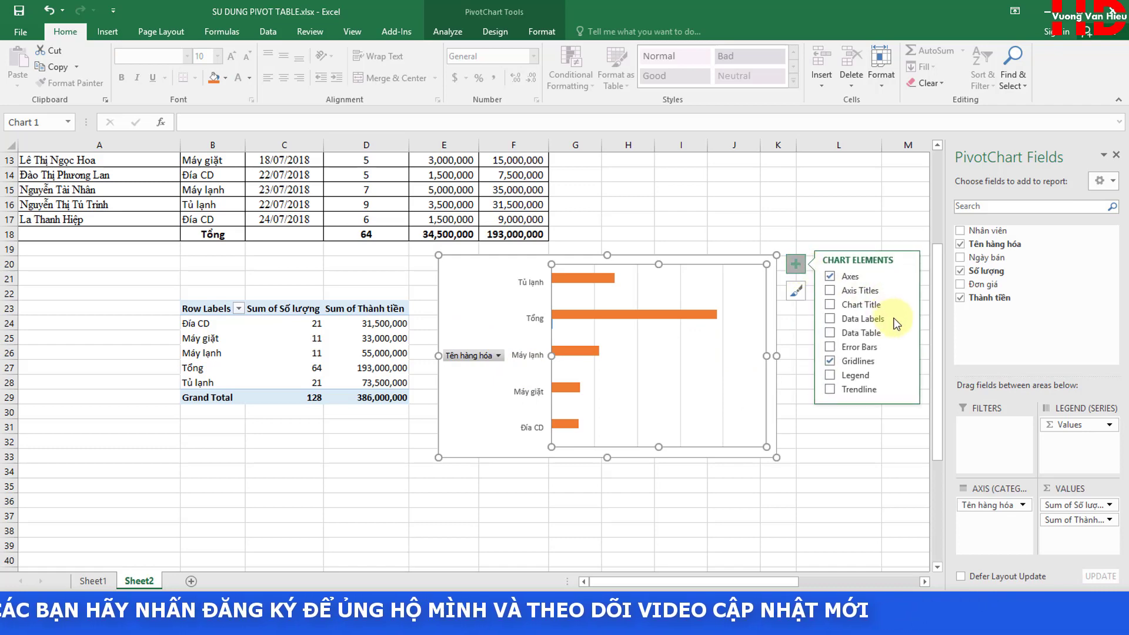
Add the chart title 'Biểu đồ doanh thu'
click(830, 305)
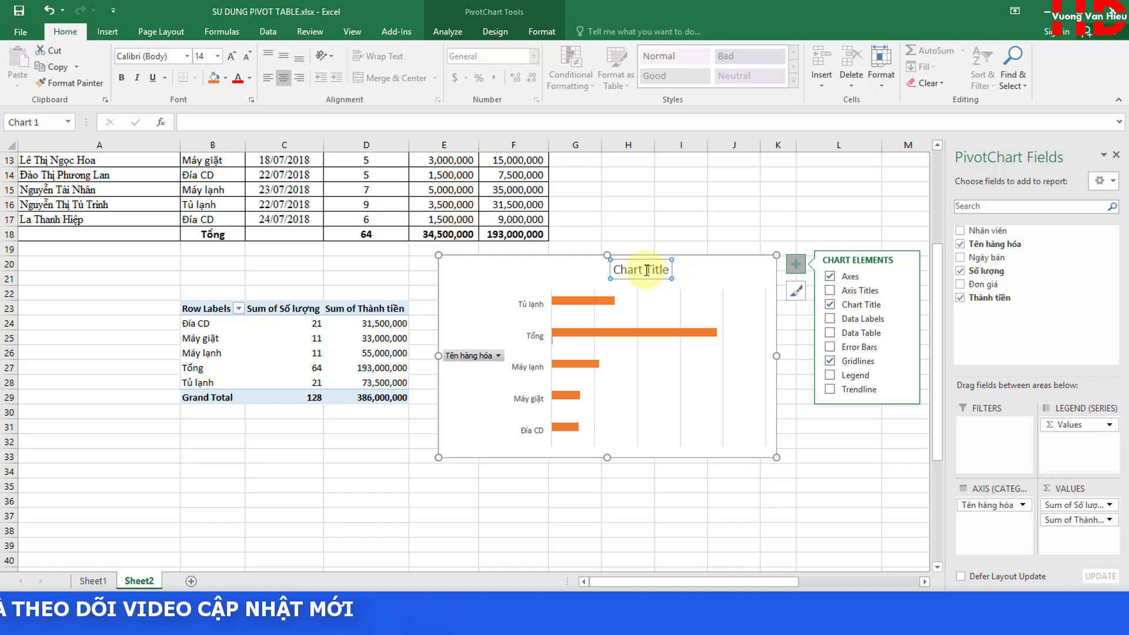
click(651, 271)
triple_click(661, 270)
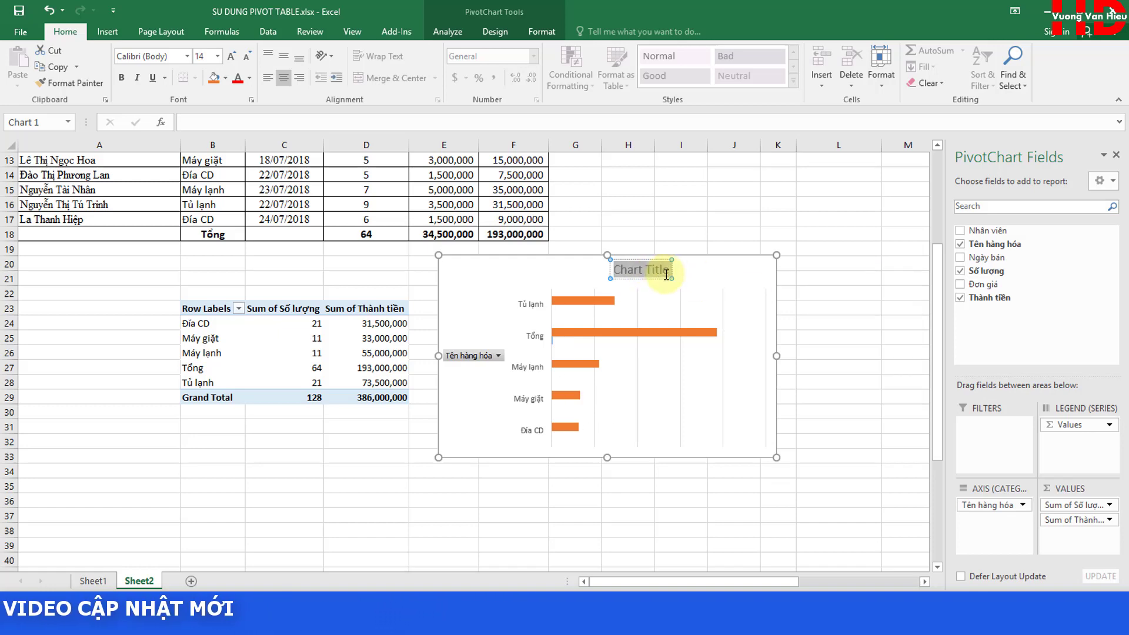
text(Bie)
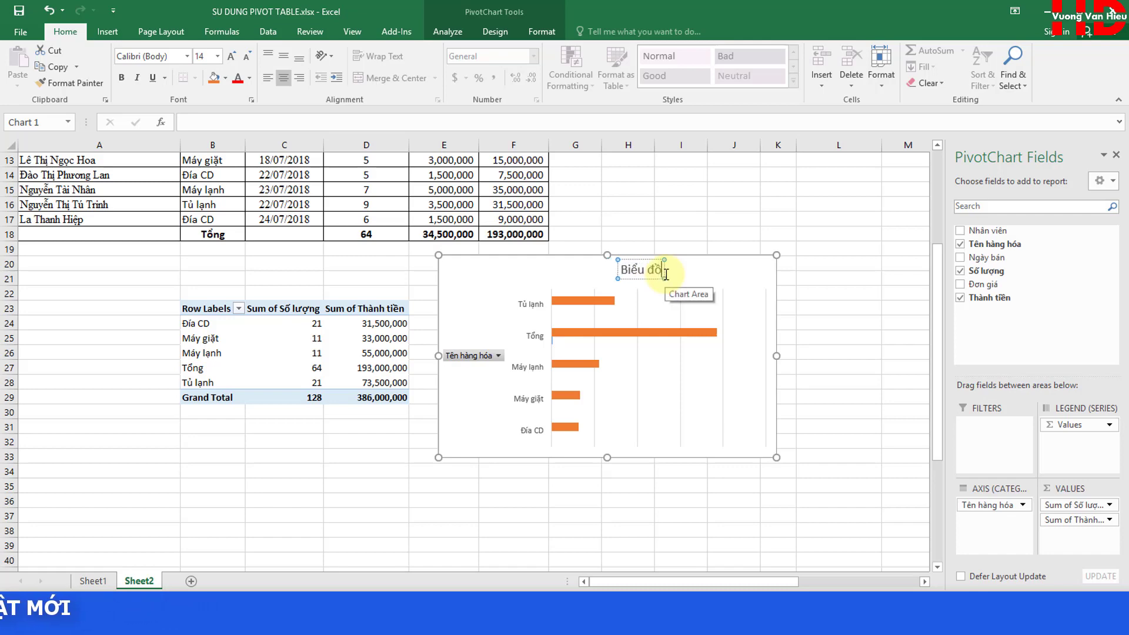
text(oanh thu)
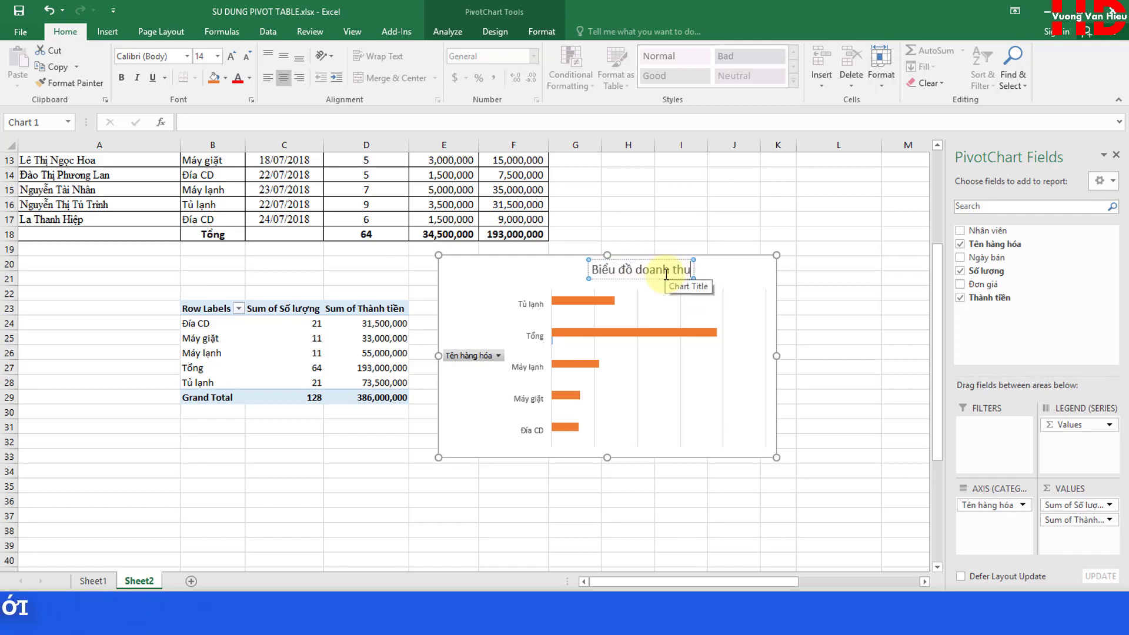
click(731, 205)
click(676, 269)
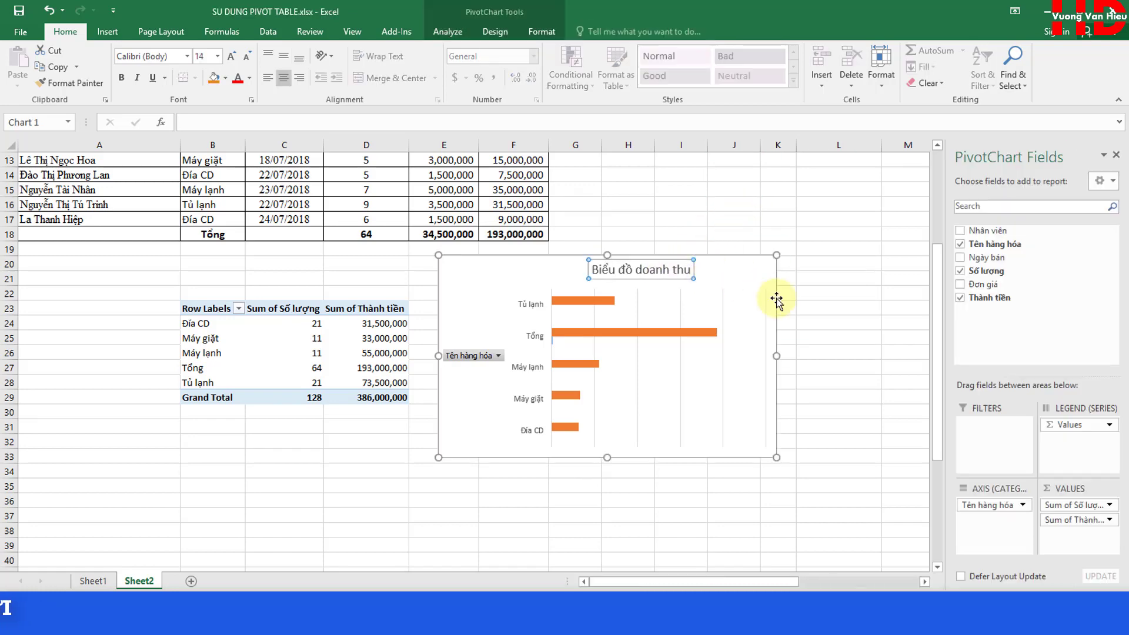
Show data labels with each product's values on every bar
click(794, 269)
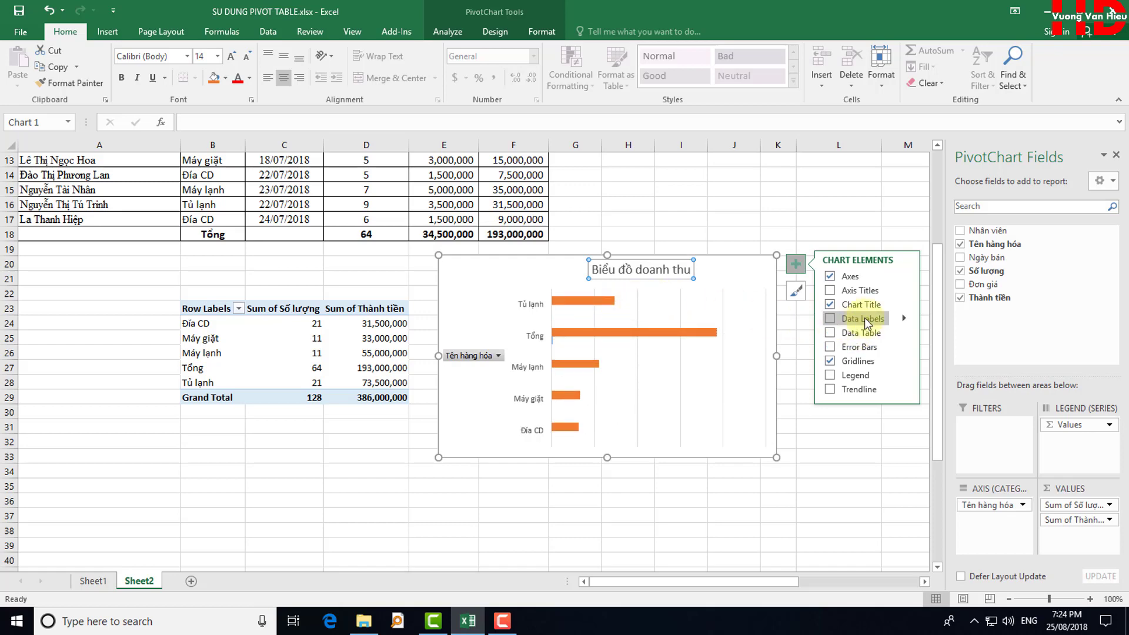
click(833, 323)
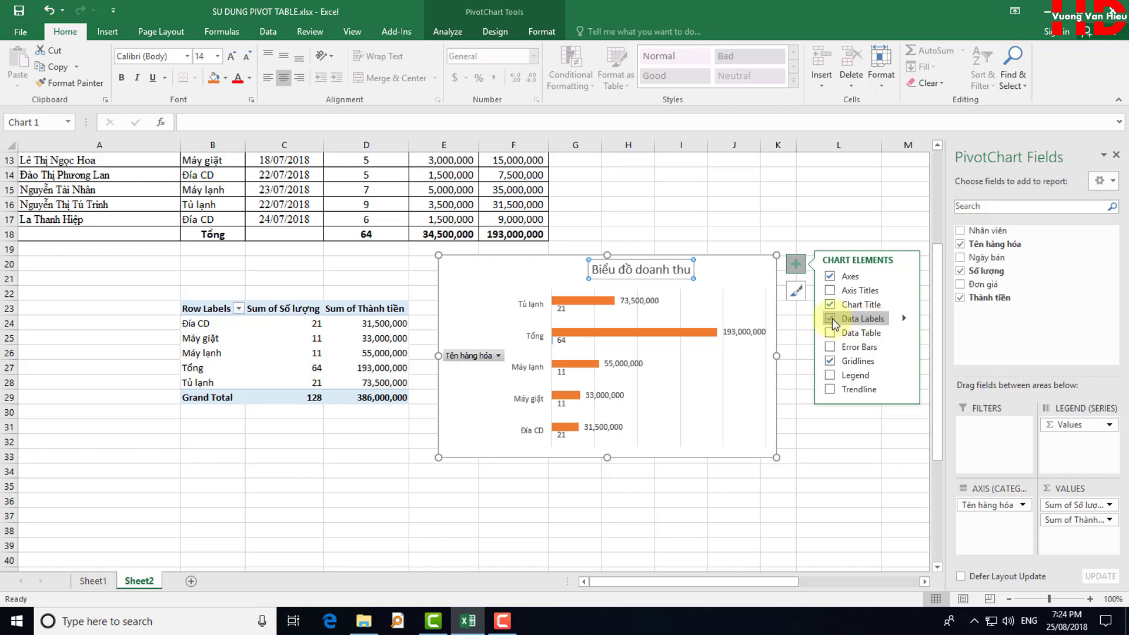
click(702, 499)
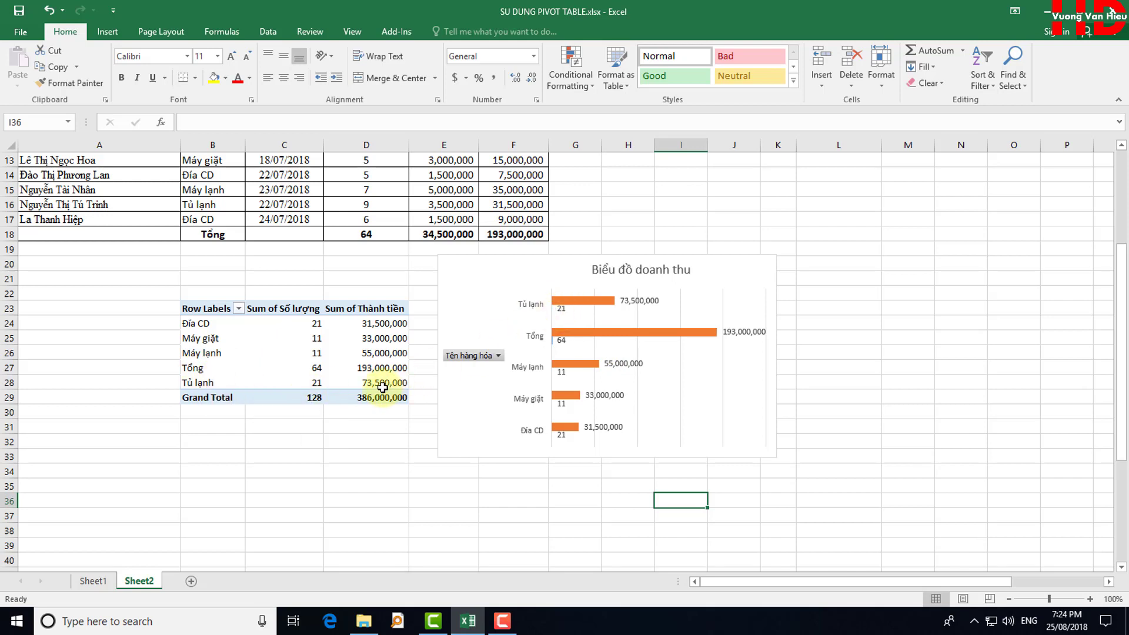
mouse_move(383, 383)
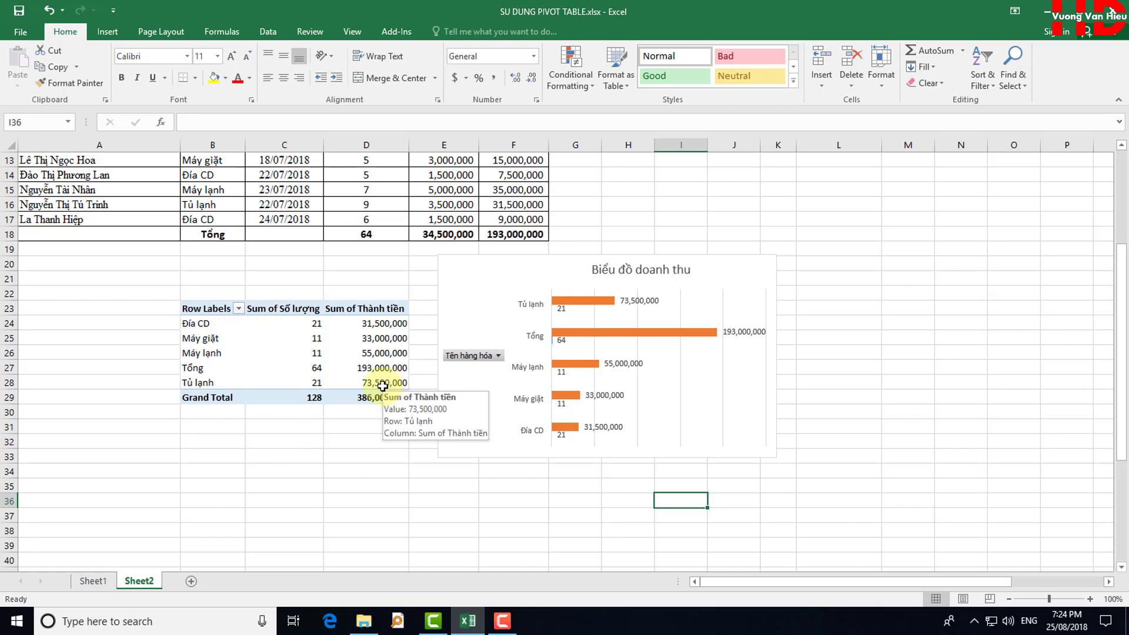
Select the PivotChart and its Thành tiền bar series
click(640, 301)
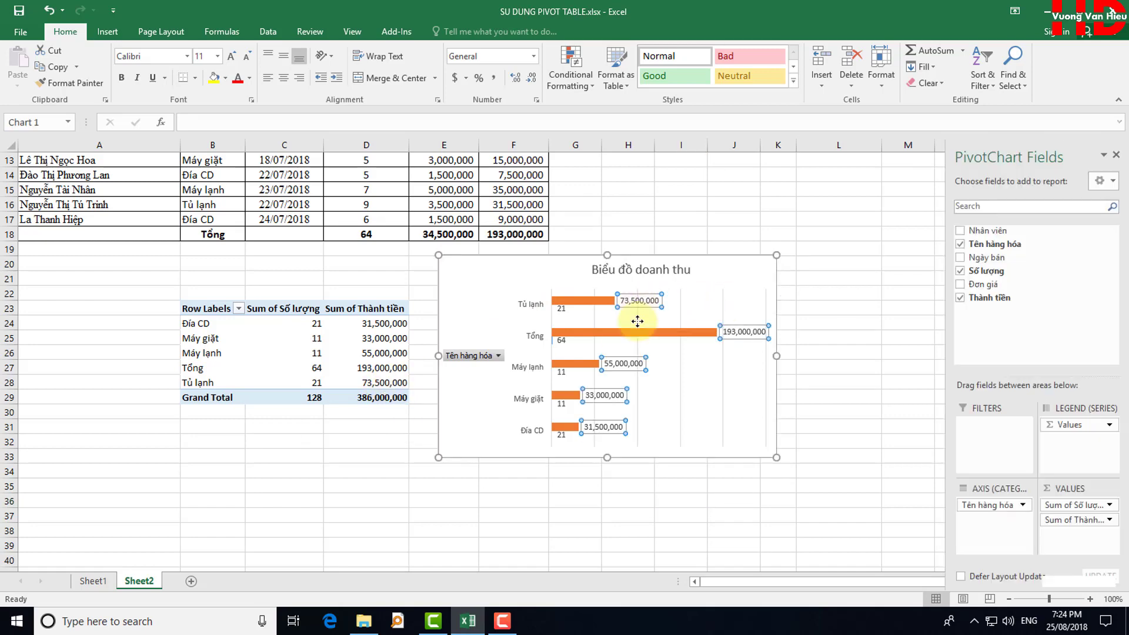
click(800, 347)
click(585, 331)
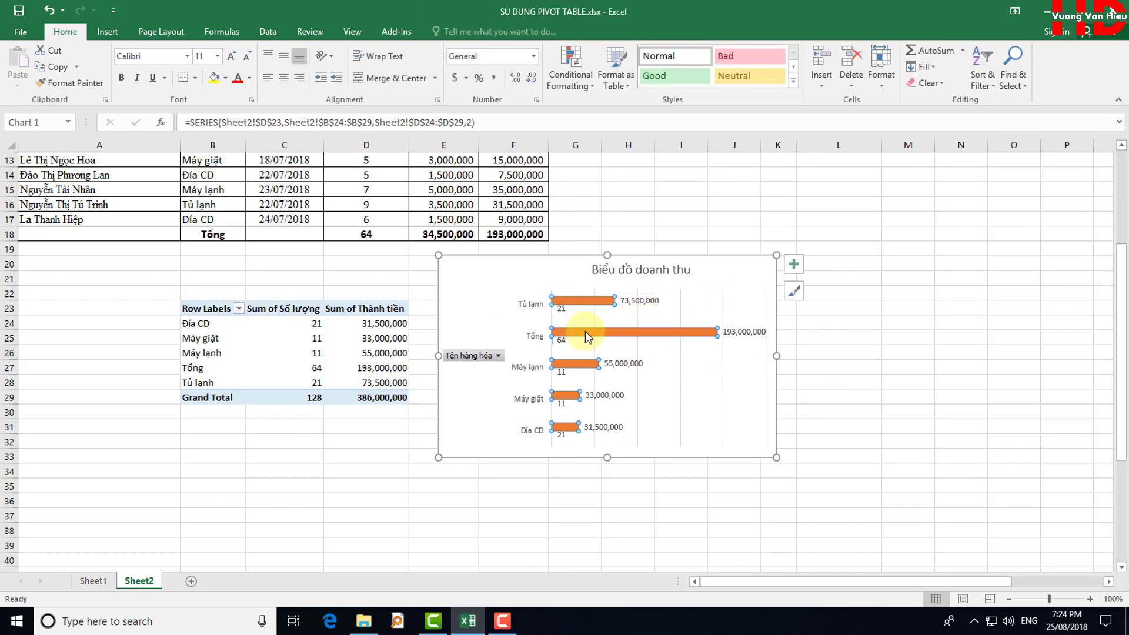
click(801, 296)
click(674, 327)
click(817, 297)
click(854, 318)
mouse_move(618, 332)
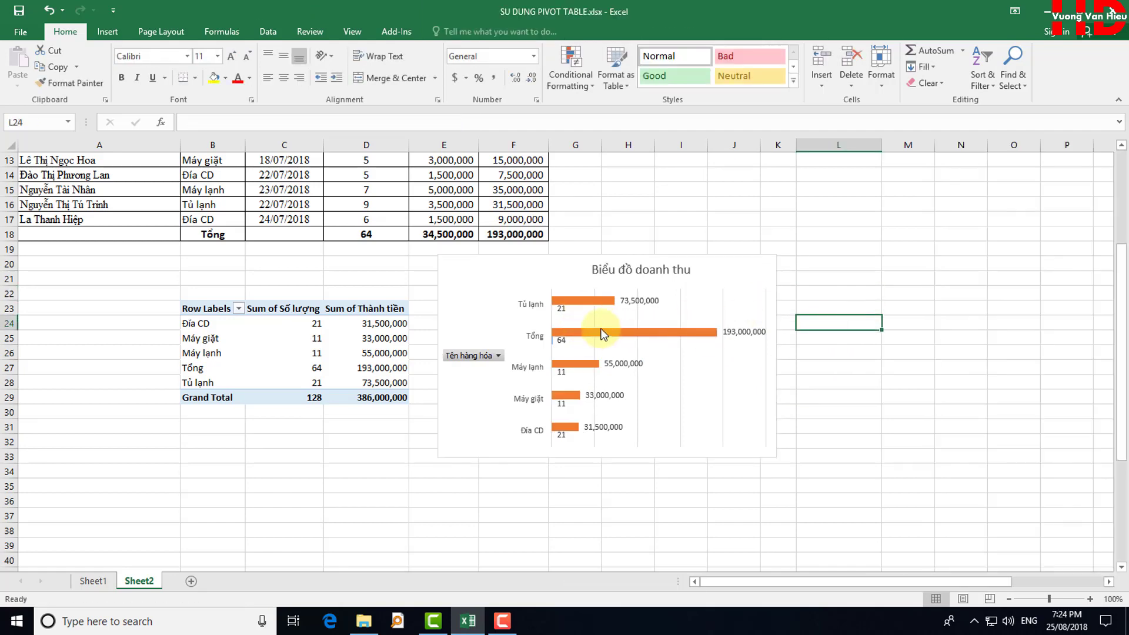
Apply the first built-in style from the Chart Styles gallery
click(582, 303)
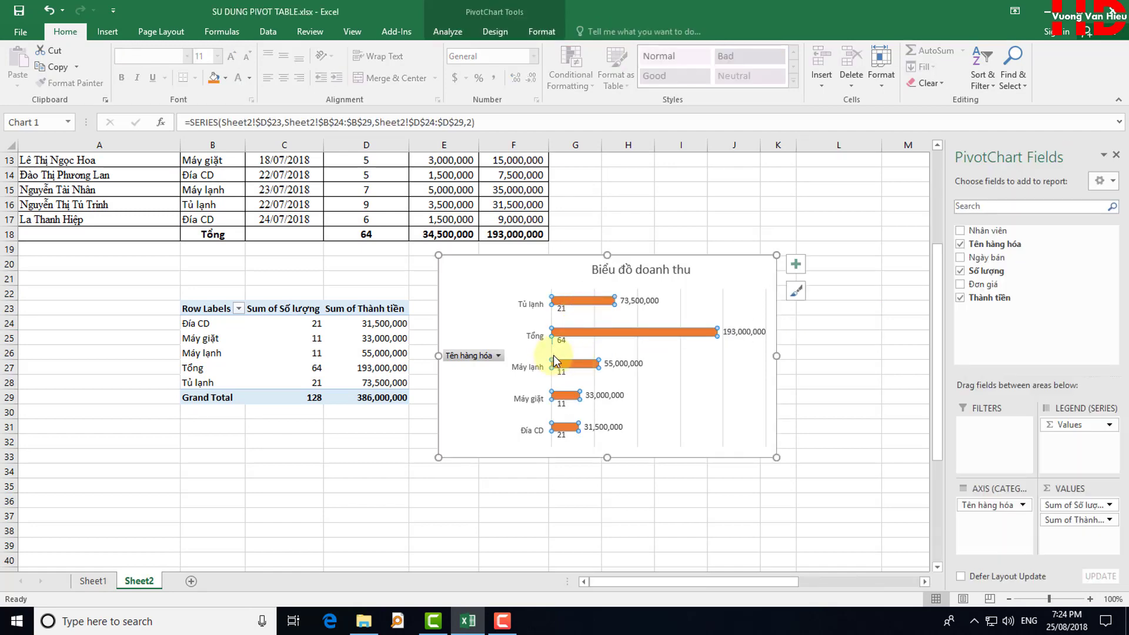
click(797, 295)
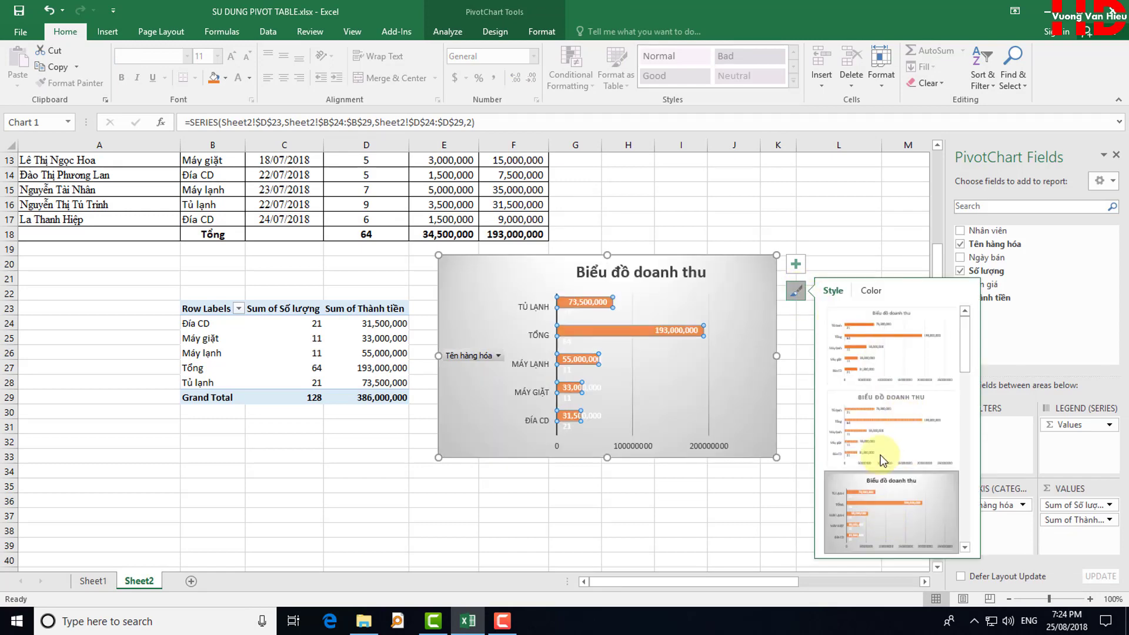
scroll(881, 454, down, 3)
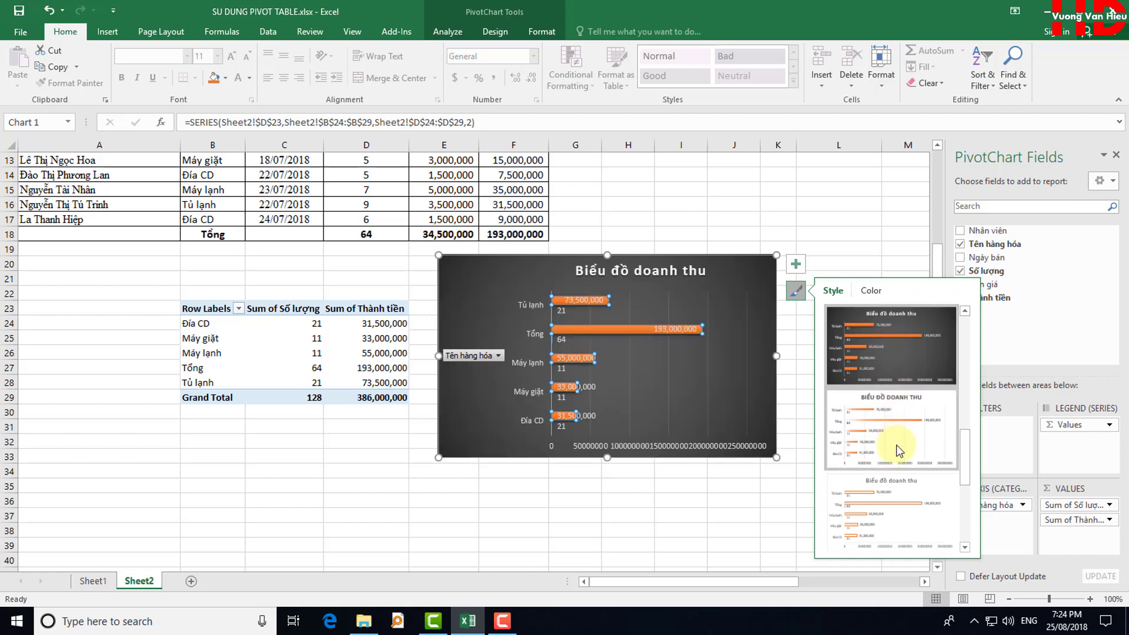
scroll(896, 451, down, 2)
scroll(885, 359, up, 5)
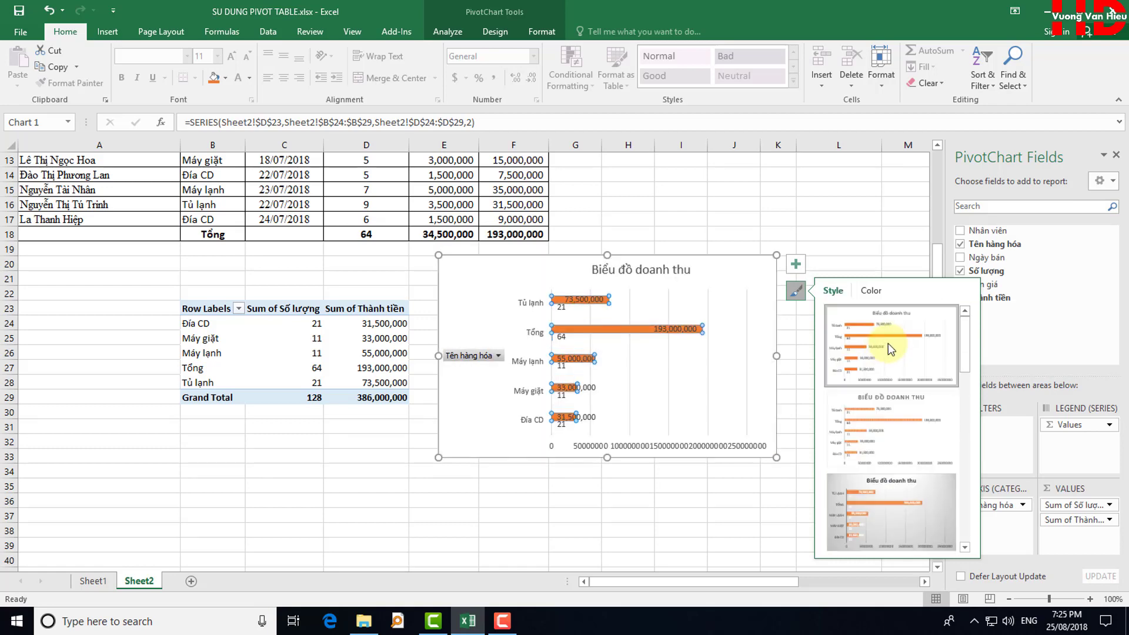
click(851, 229)
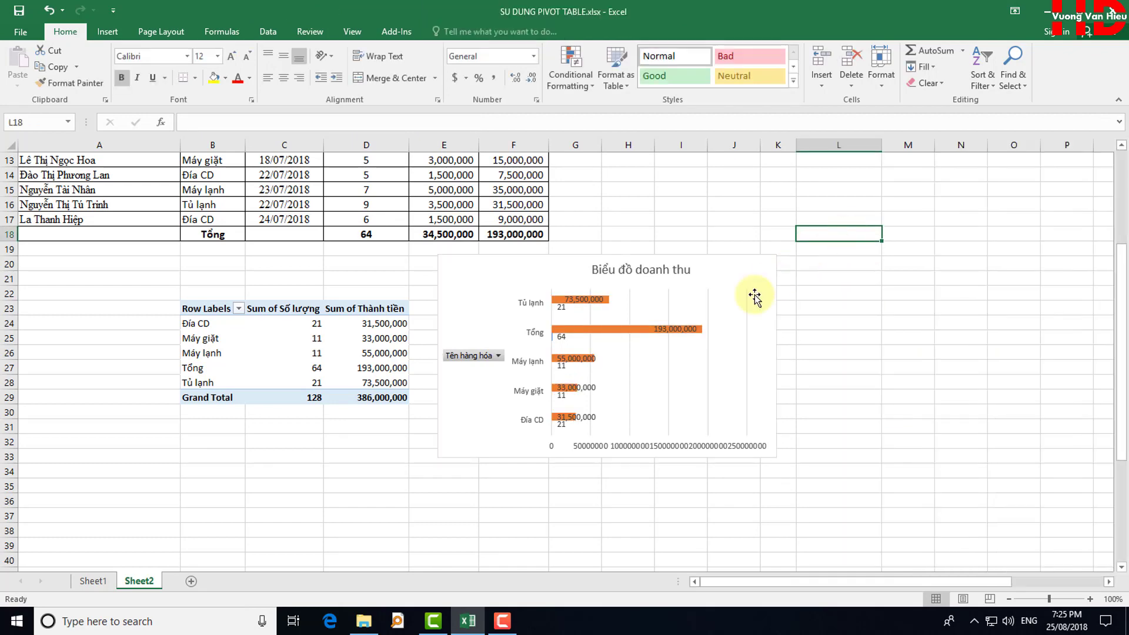
Switch the chart to a blue colour palette so the bars turn blue
click(676, 327)
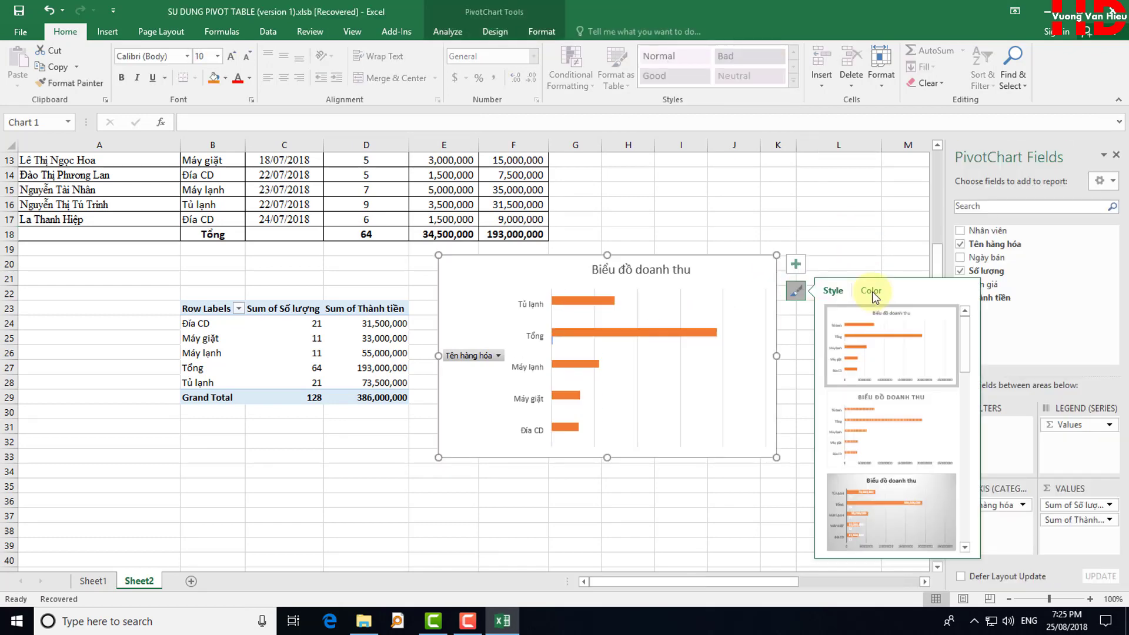
click(870, 292)
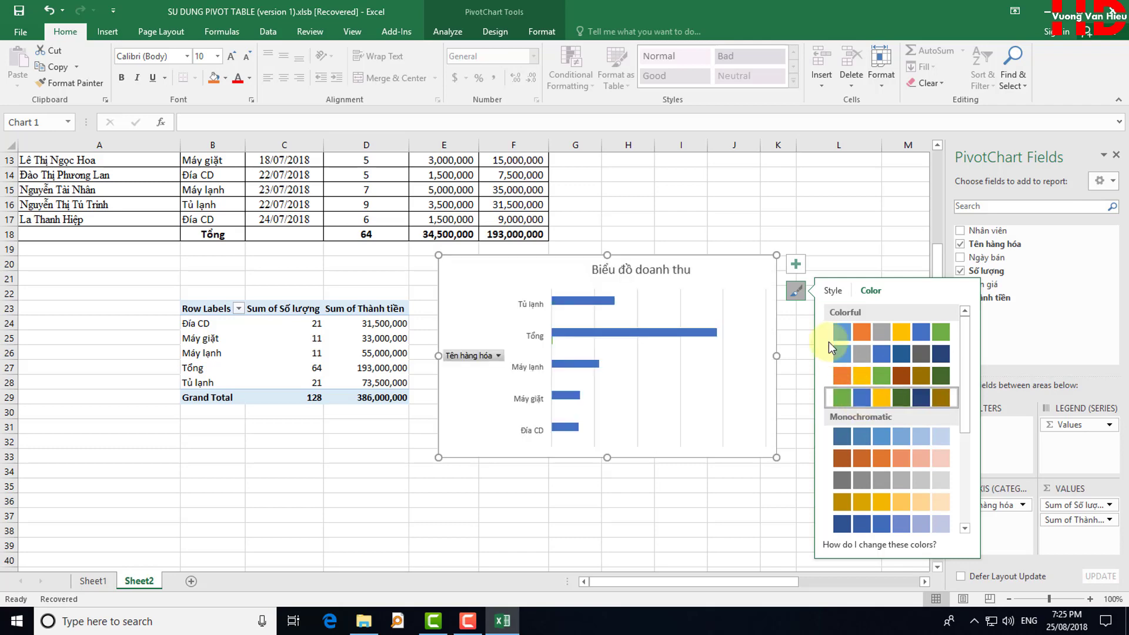
click(839, 204)
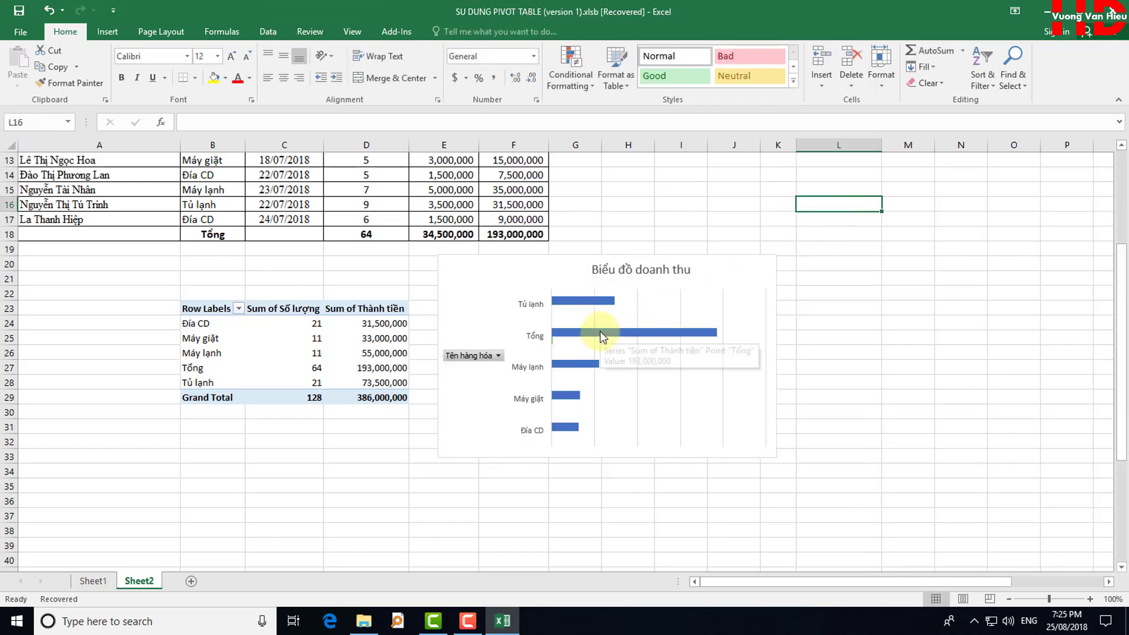
click(600, 334)
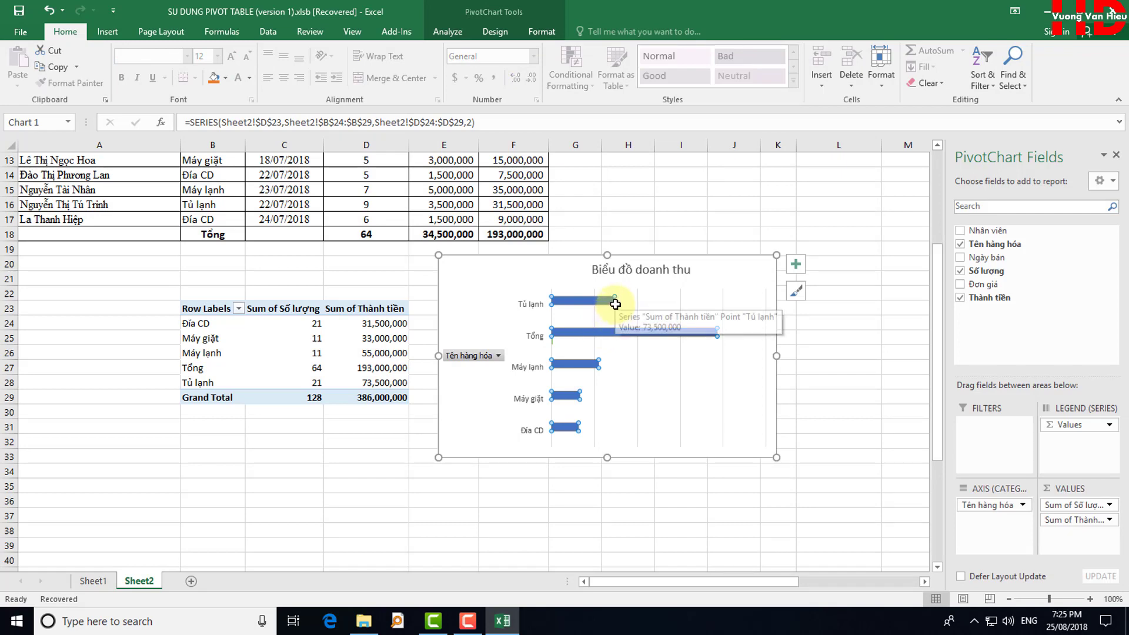
click(694, 218)
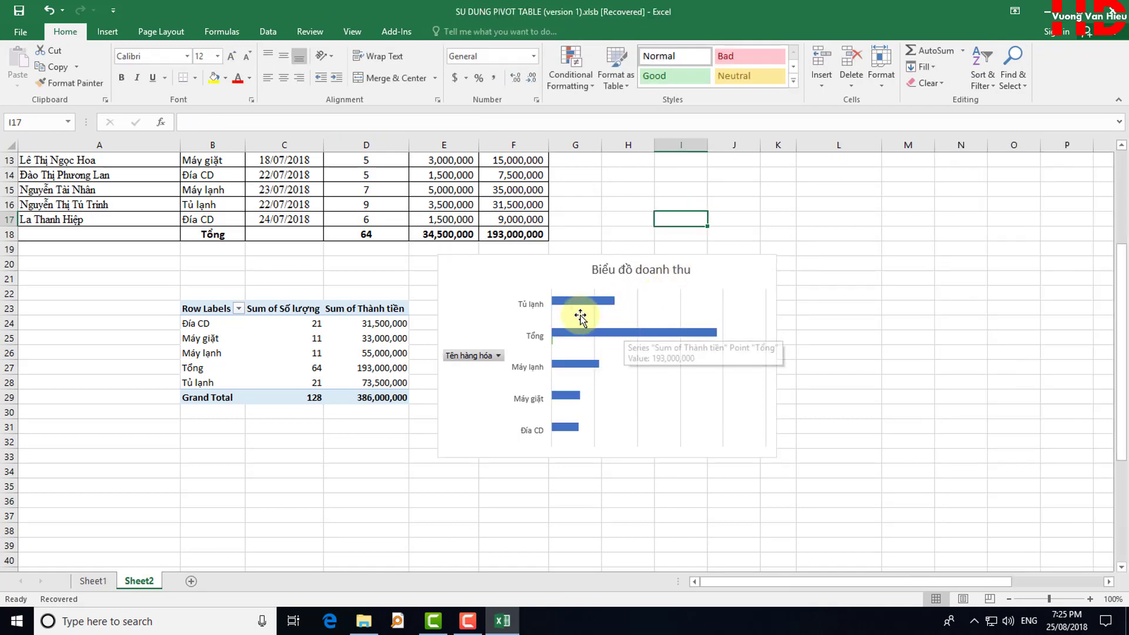
mouse_move(588, 334)
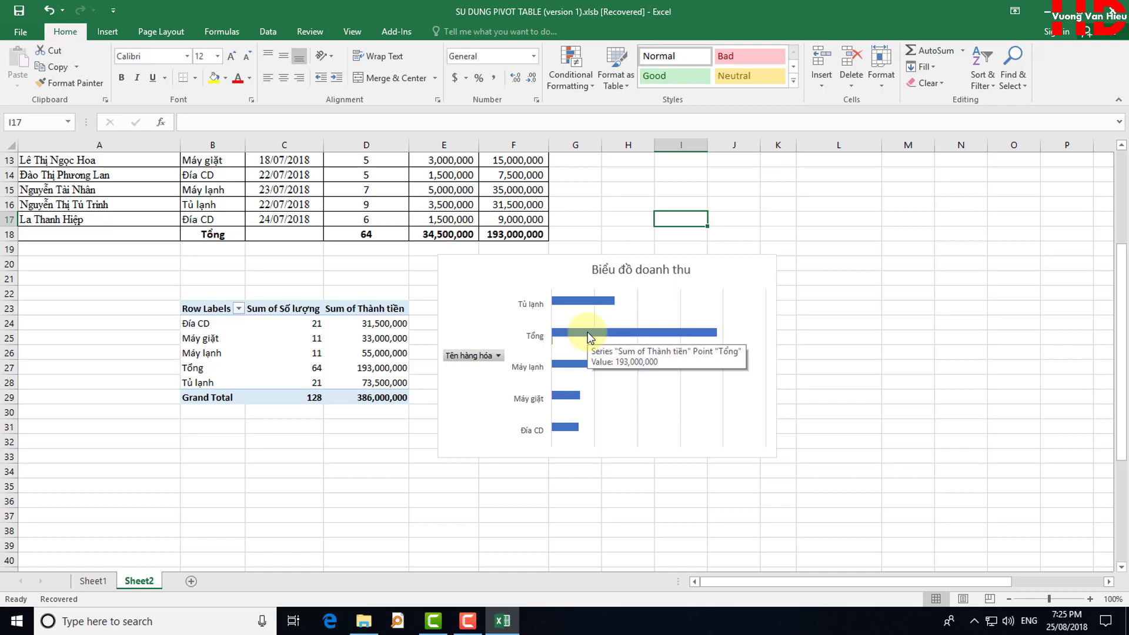
Set the bar series Gap Width to 78% and Series Overlap to 57%
click(605, 333)
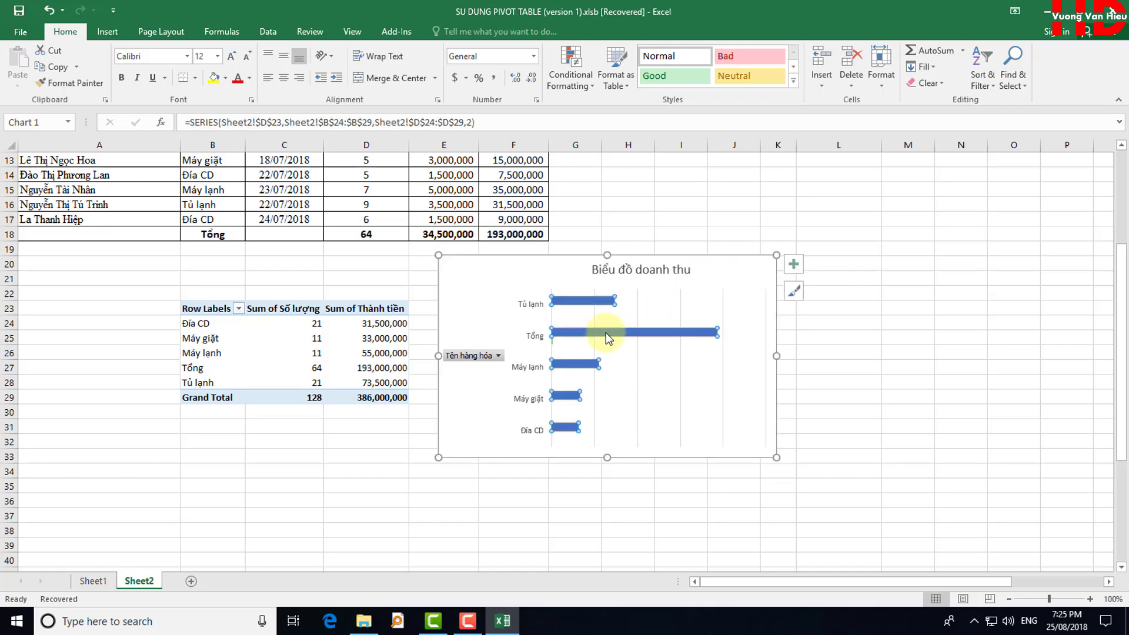
right_click(606, 332)
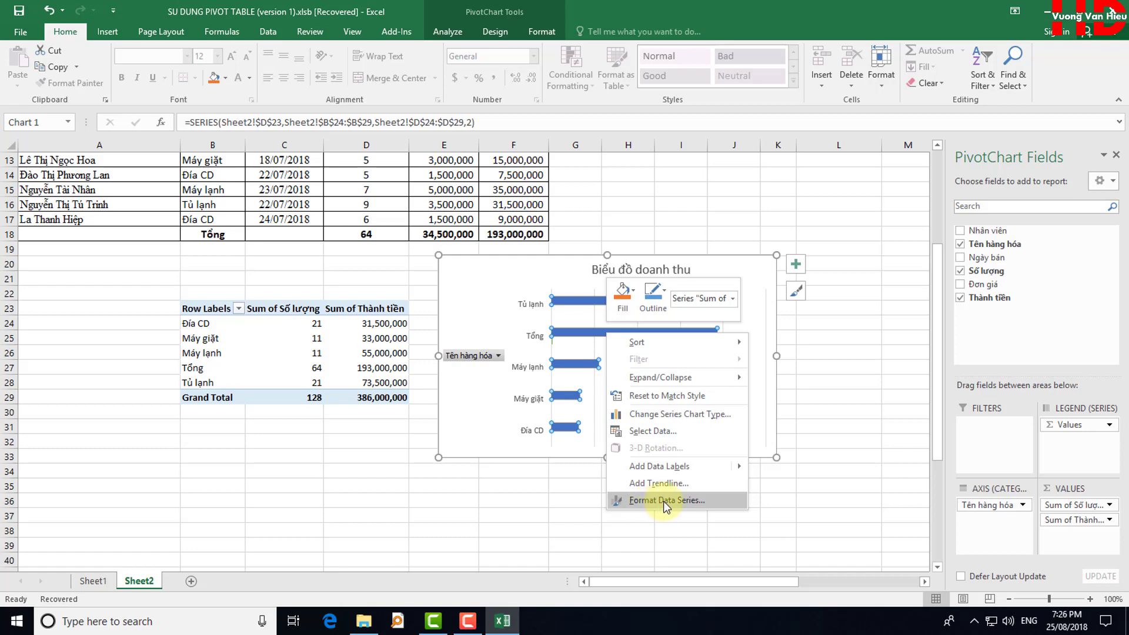
click(663, 501)
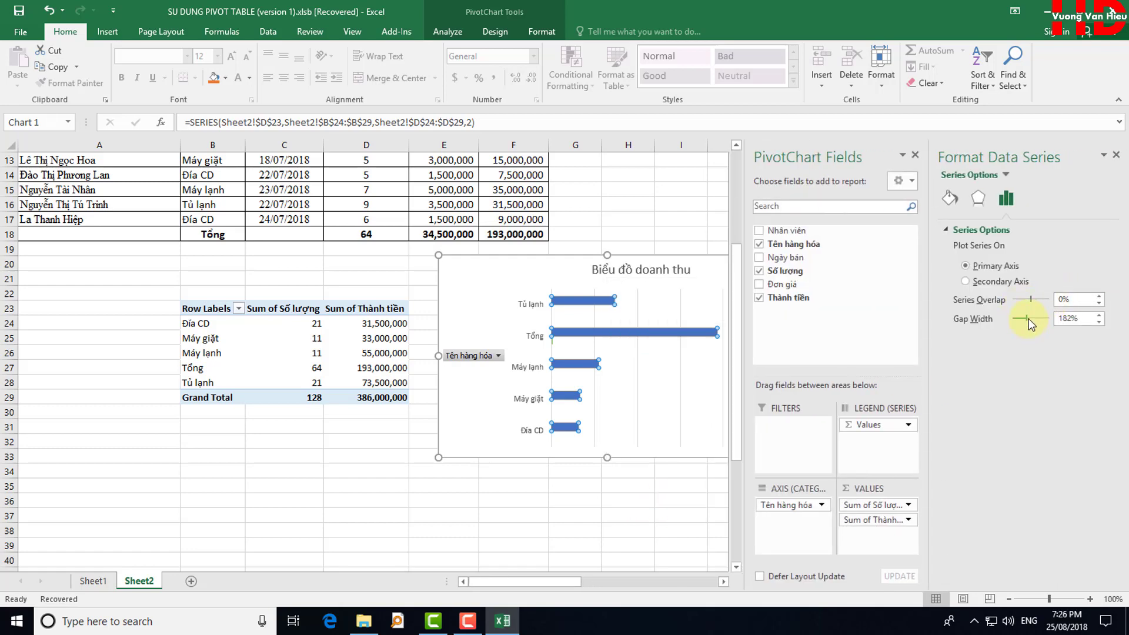
drag(1029, 320, 1034, 298)
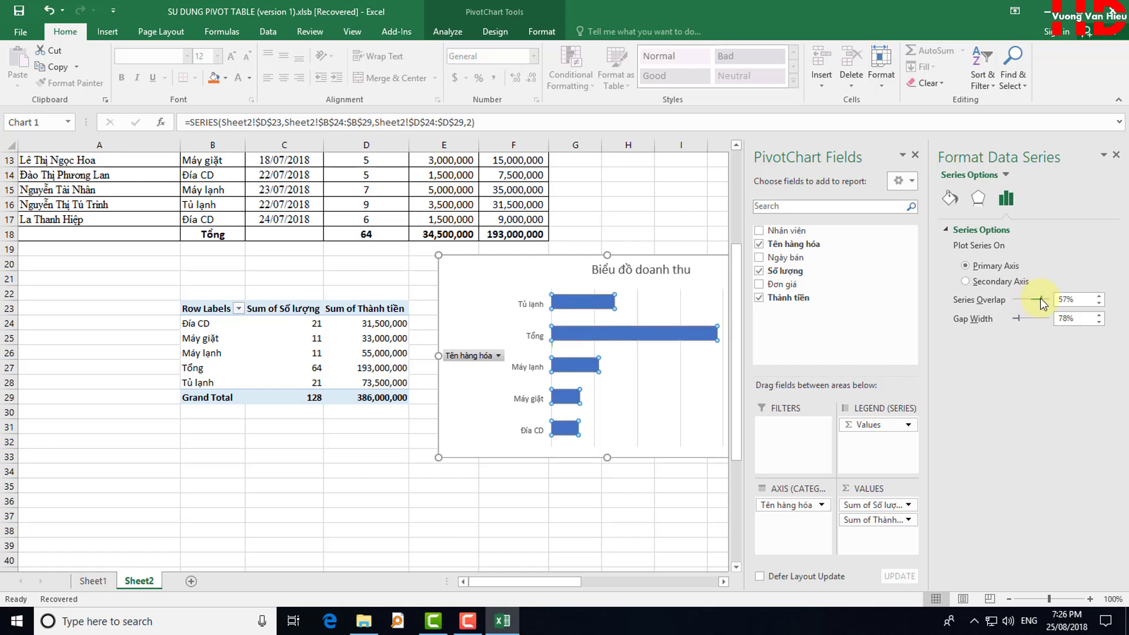
Give the bars a 3-D material preset, warm lighting and a 3.5 pt by 6 pt bottom bevel
click(978, 199)
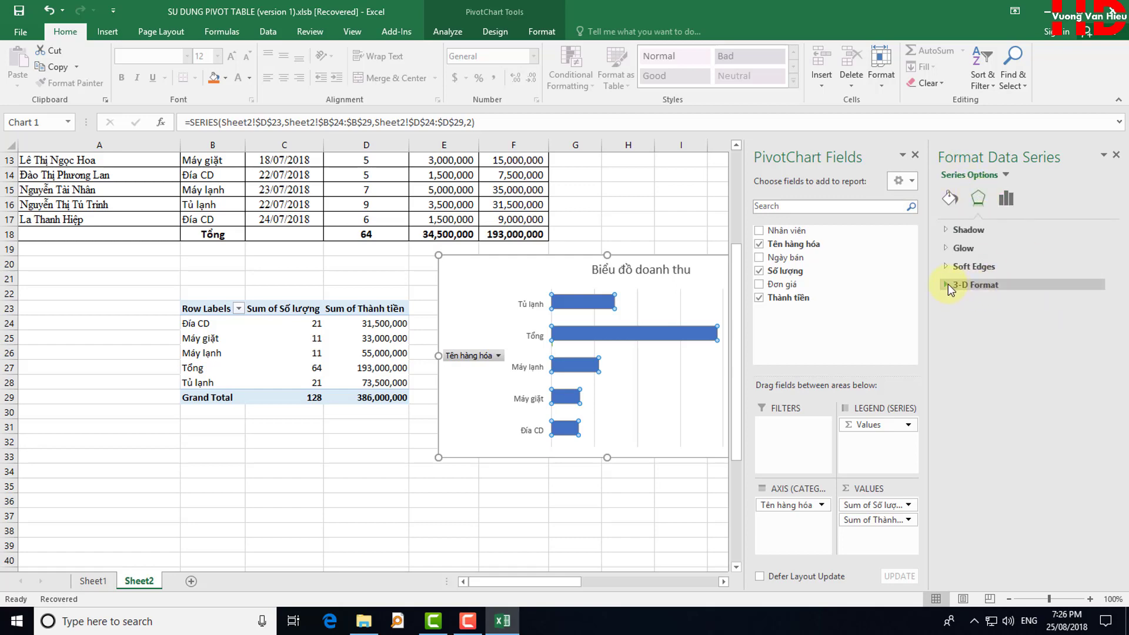
click(947, 284)
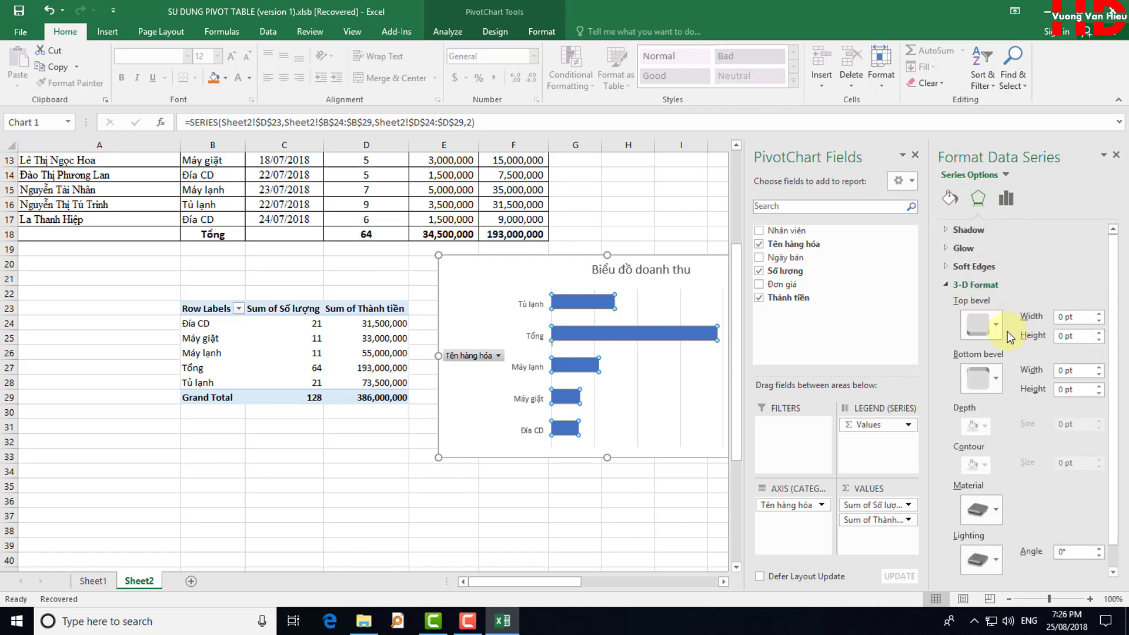
click(984, 514)
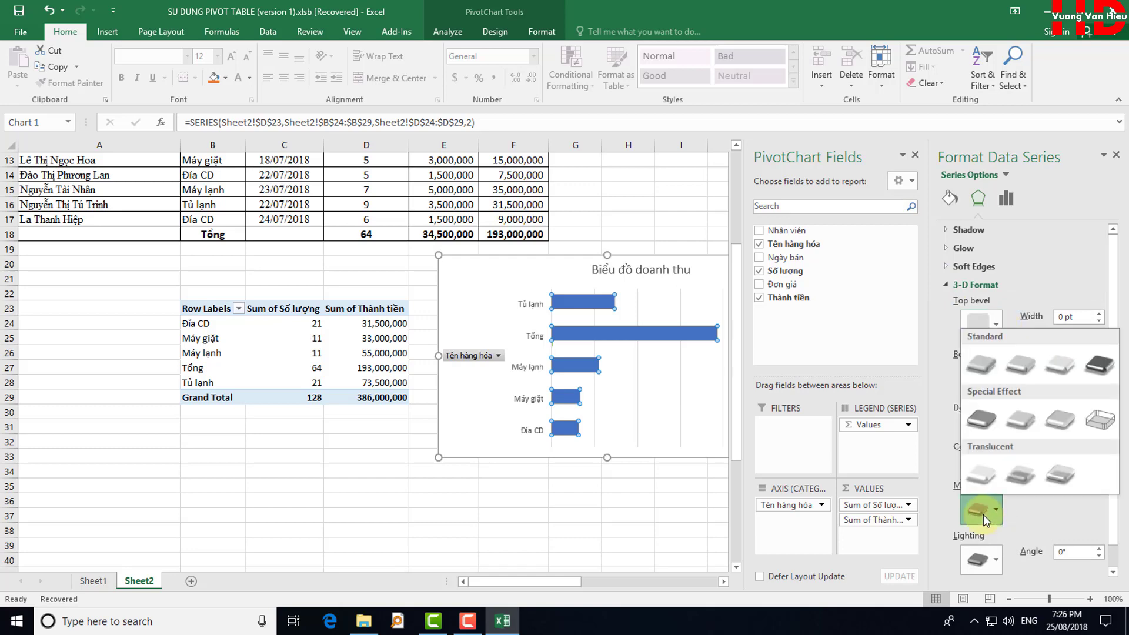
click(997, 449)
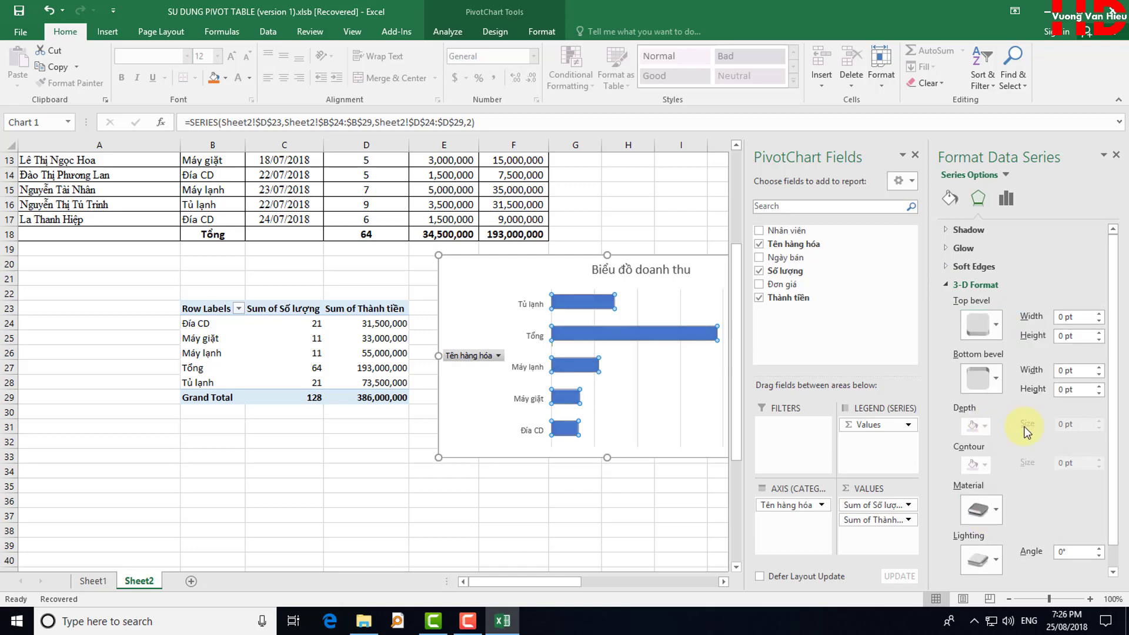
click(974, 566)
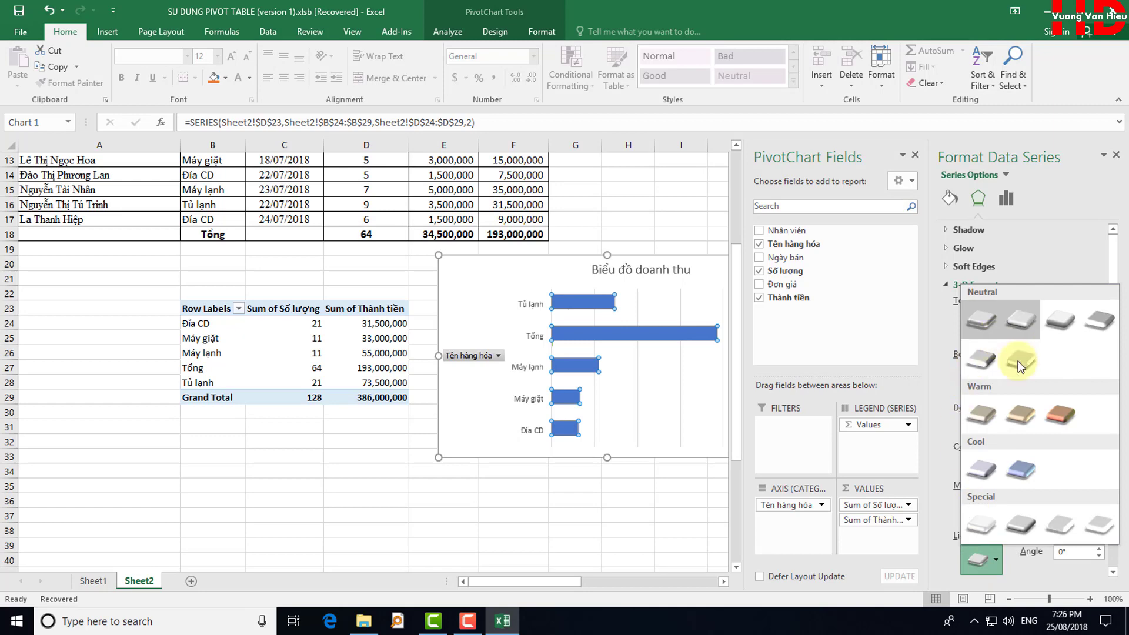
click(1022, 418)
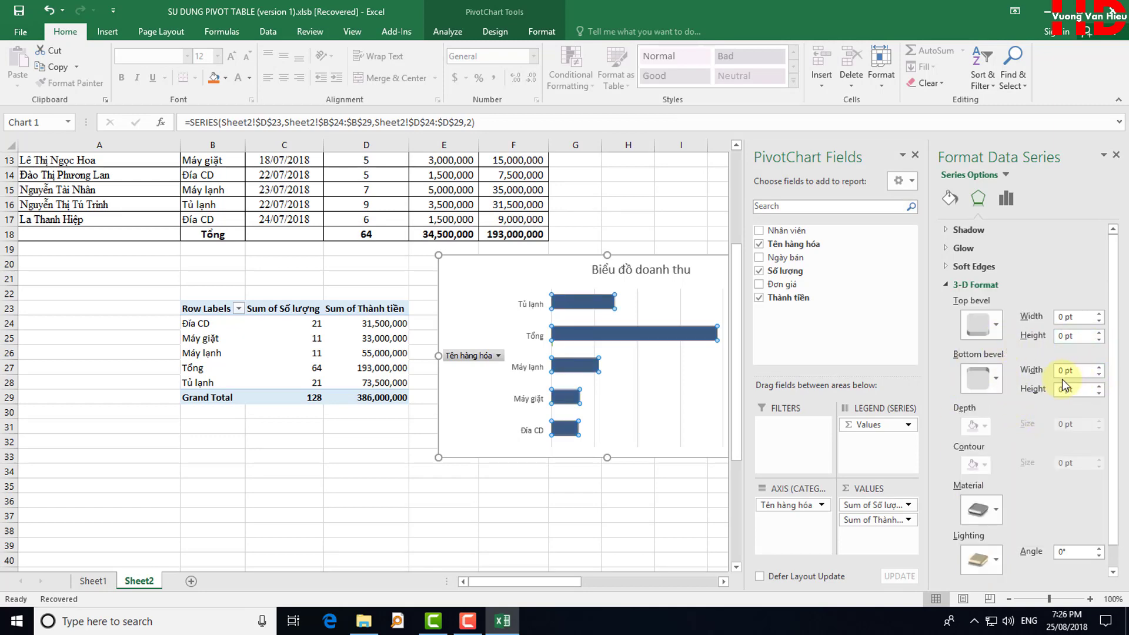
click(1099, 367)
click(626, 491)
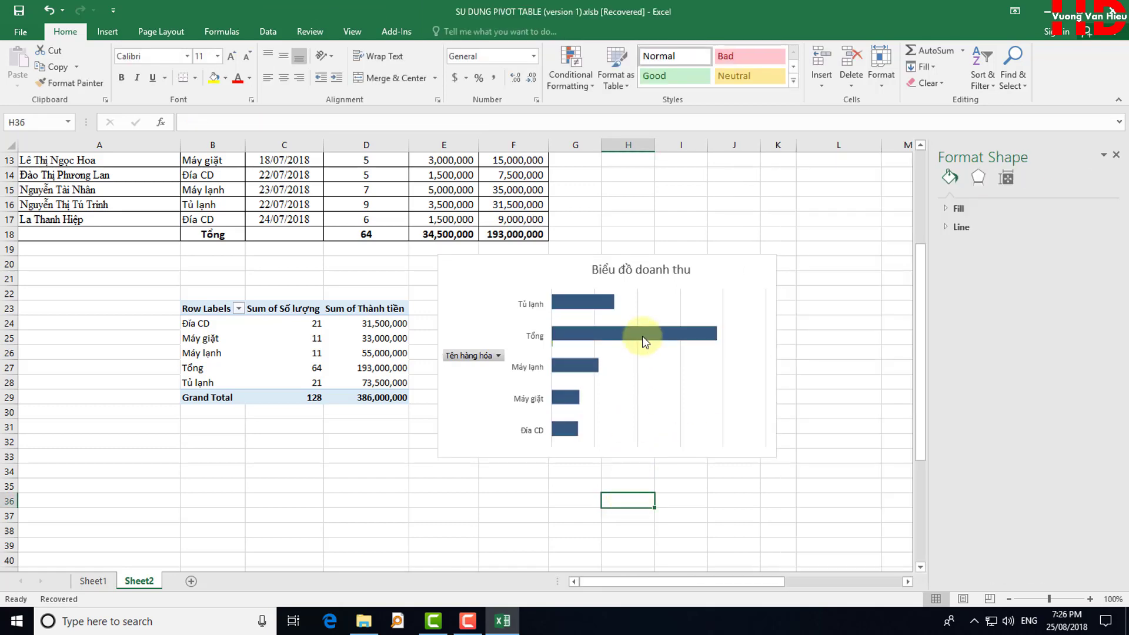
Give the chart bars a solid light-blue 0.75 pt border
click(642, 335)
double_click(637, 340)
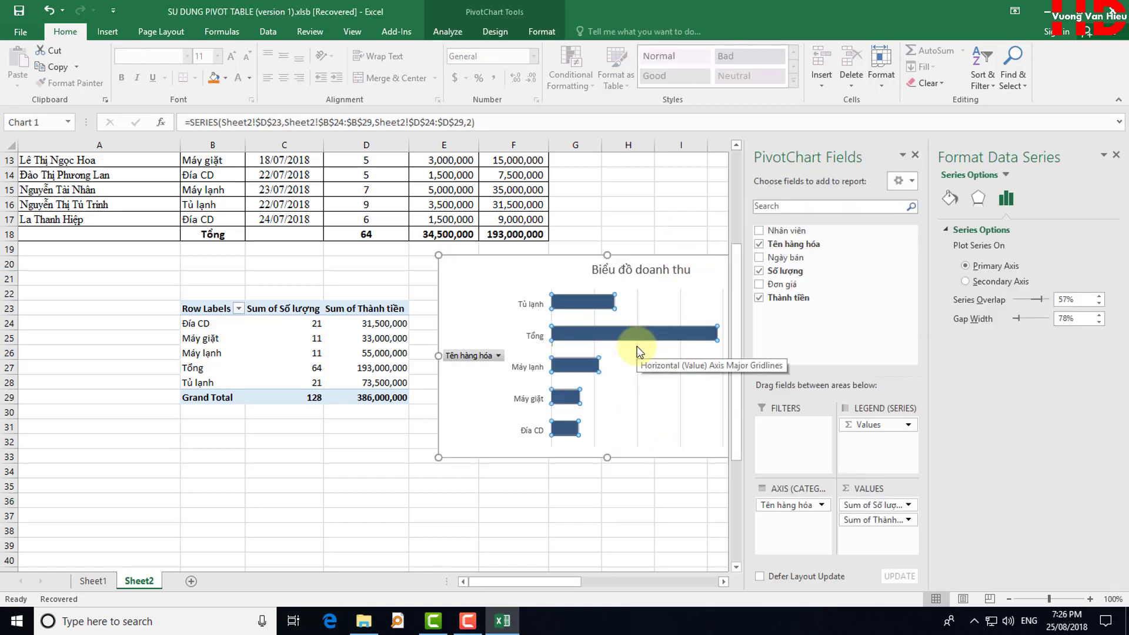
click(953, 199)
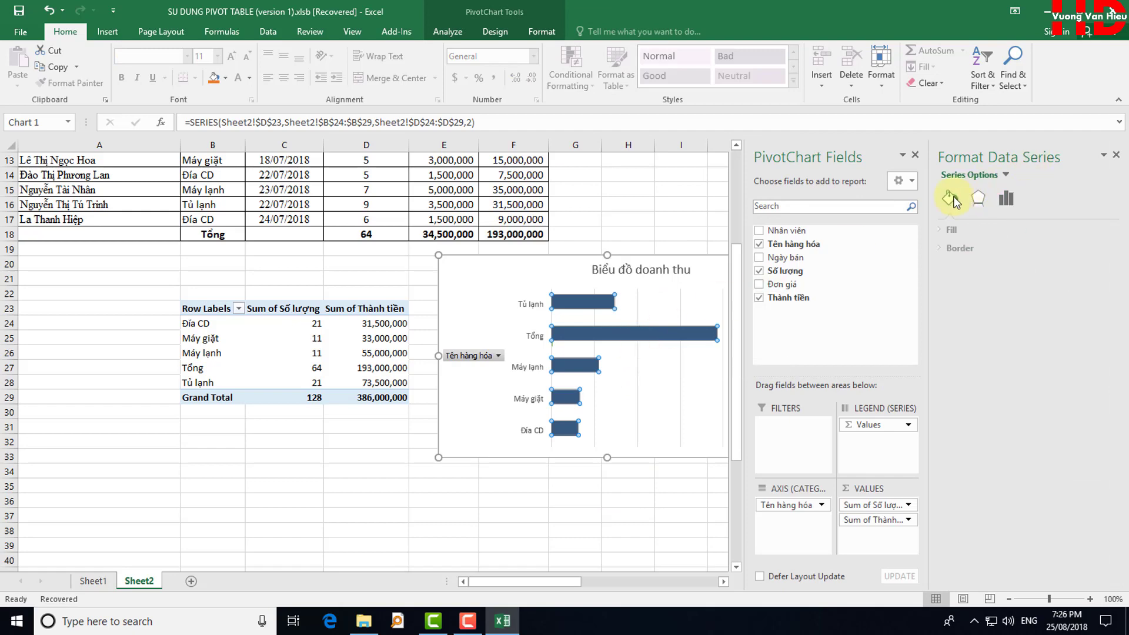
click(964, 248)
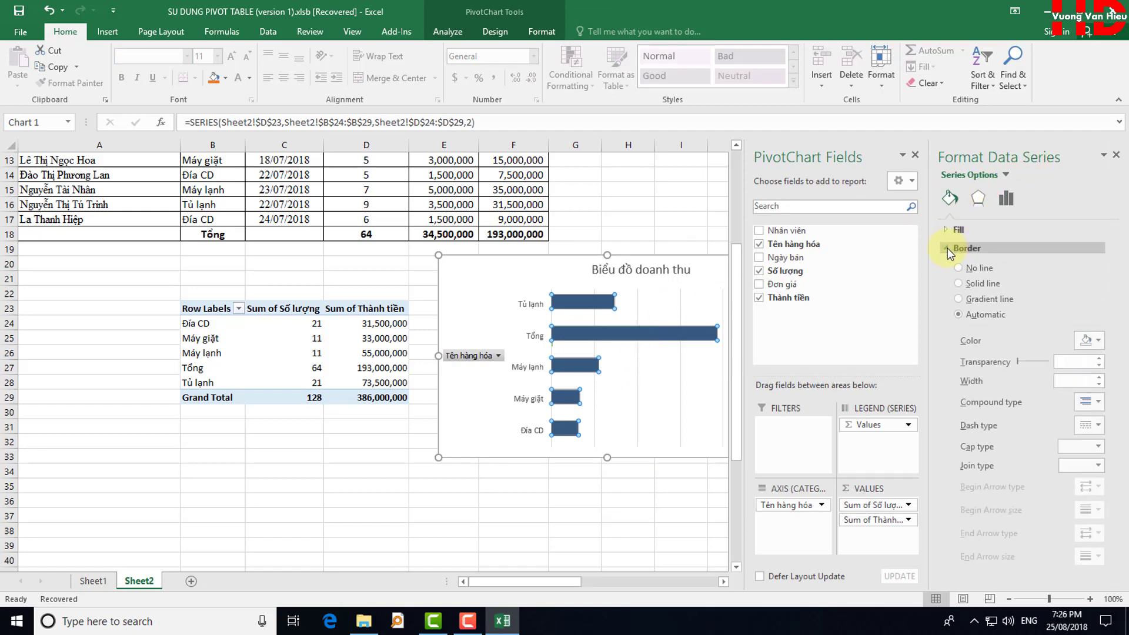
click(1099, 341)
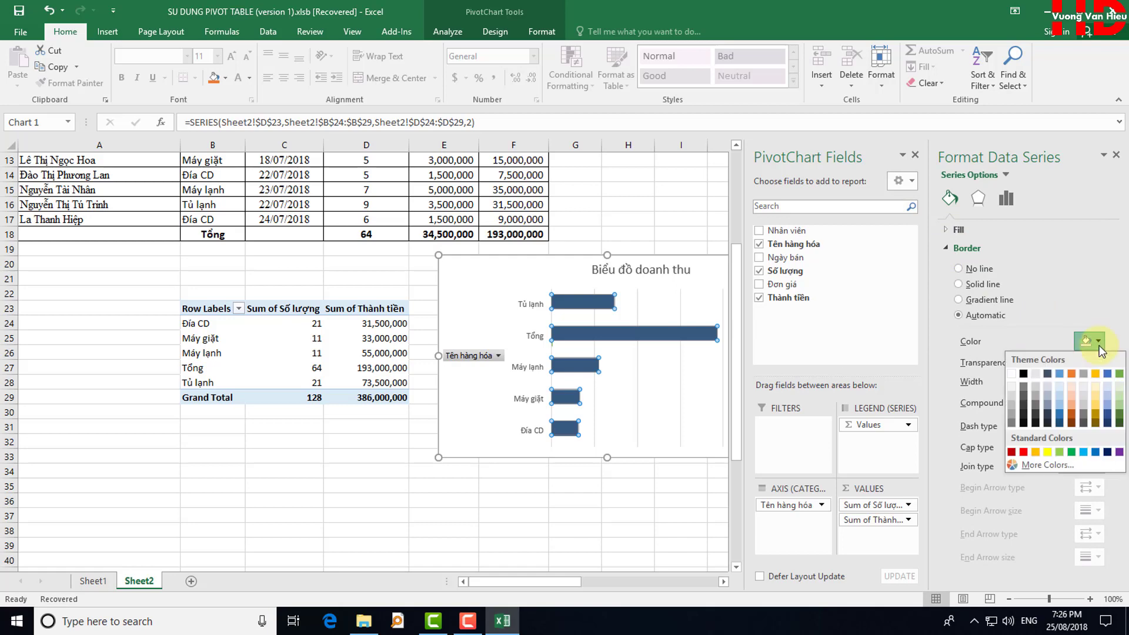
click(1072, 416)
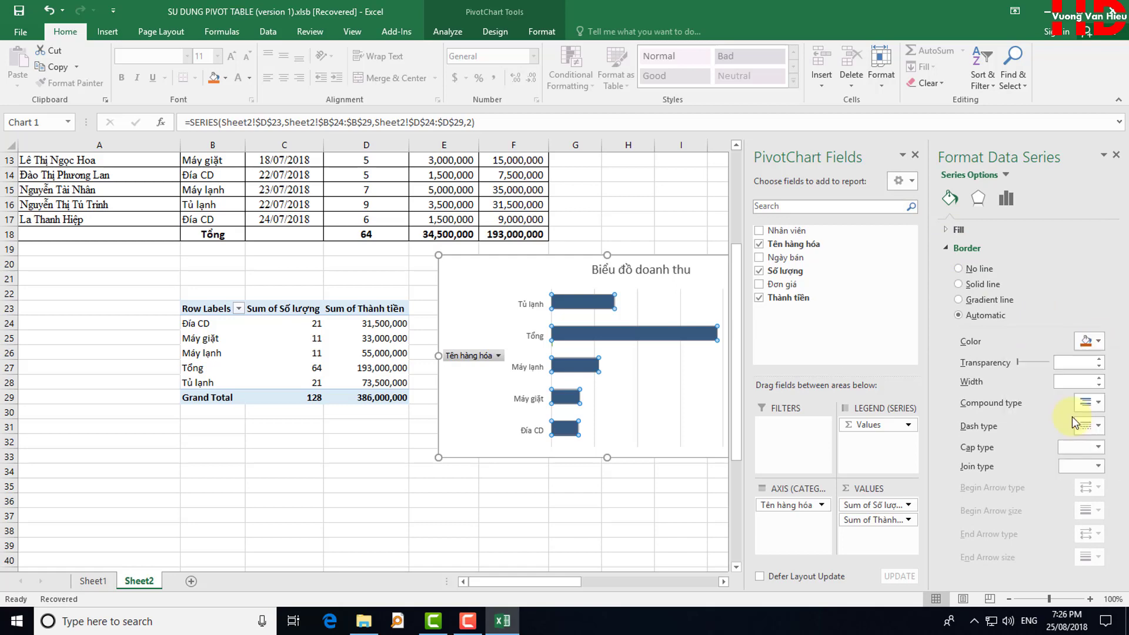
click(1098, 341)
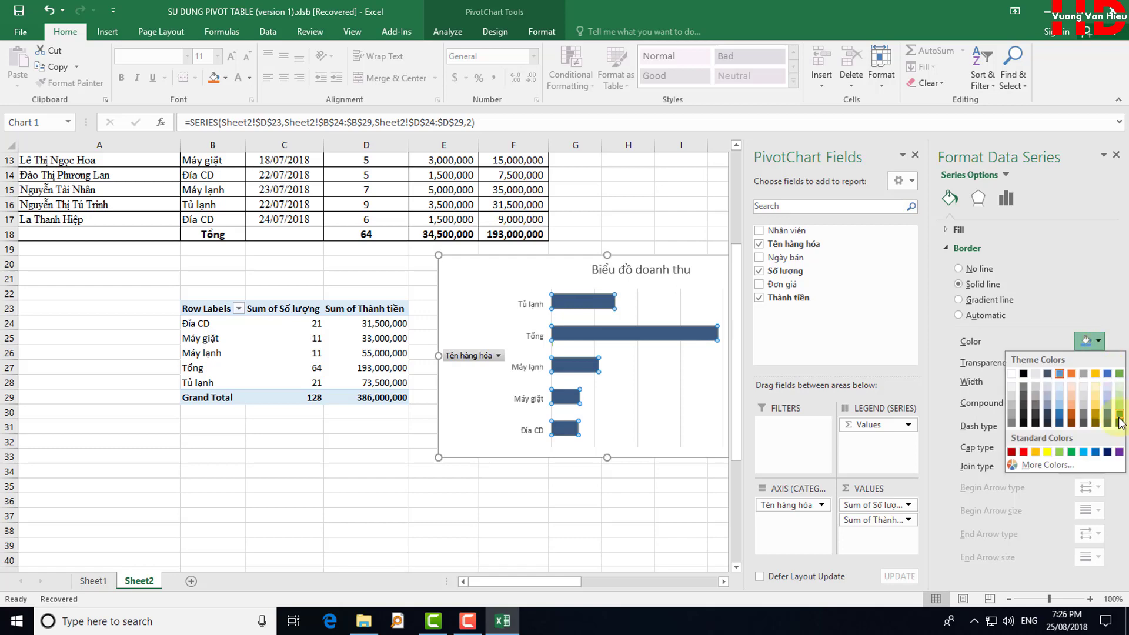
click(1083, 451)
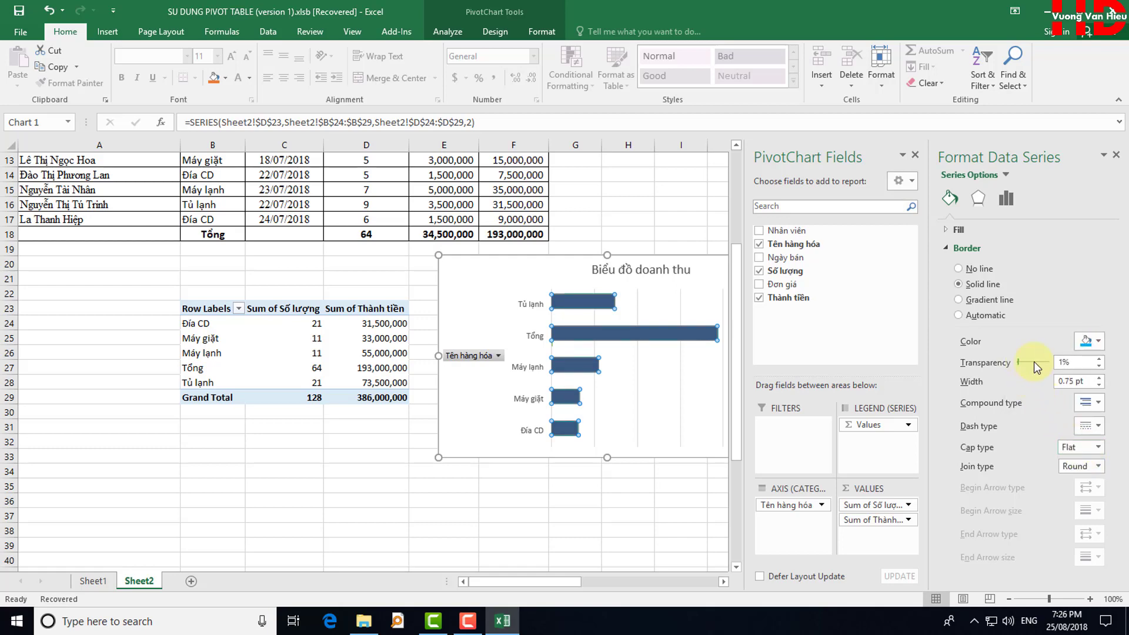
click(506, 530)
click(547, 496)
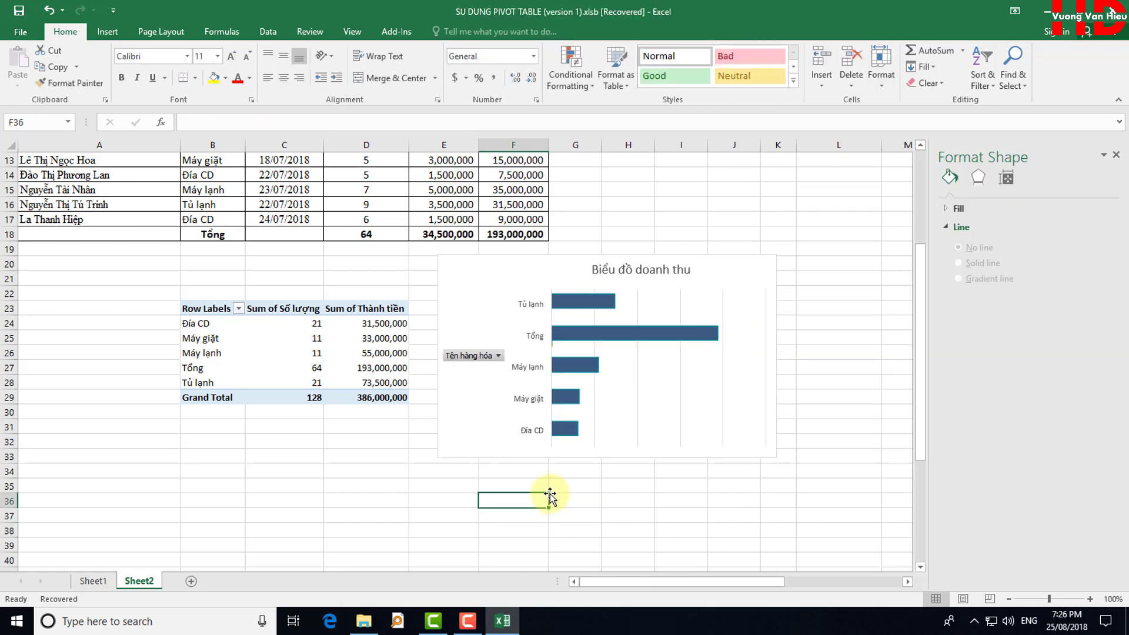
click(457, 504)
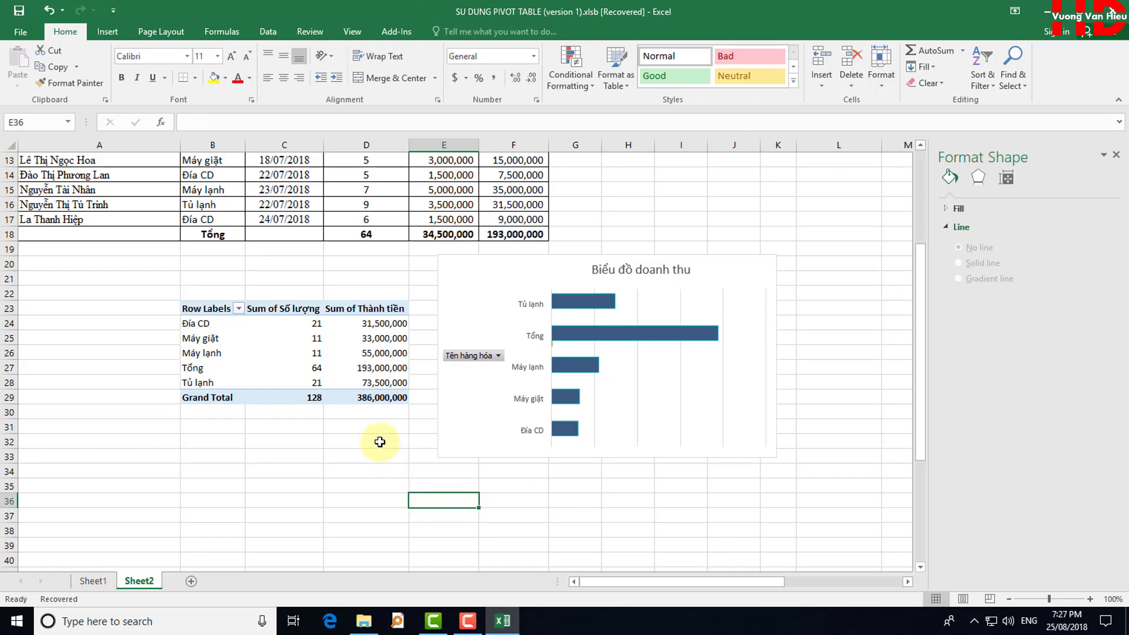
scroll(412, 419, up, 1)
click(208, 416)
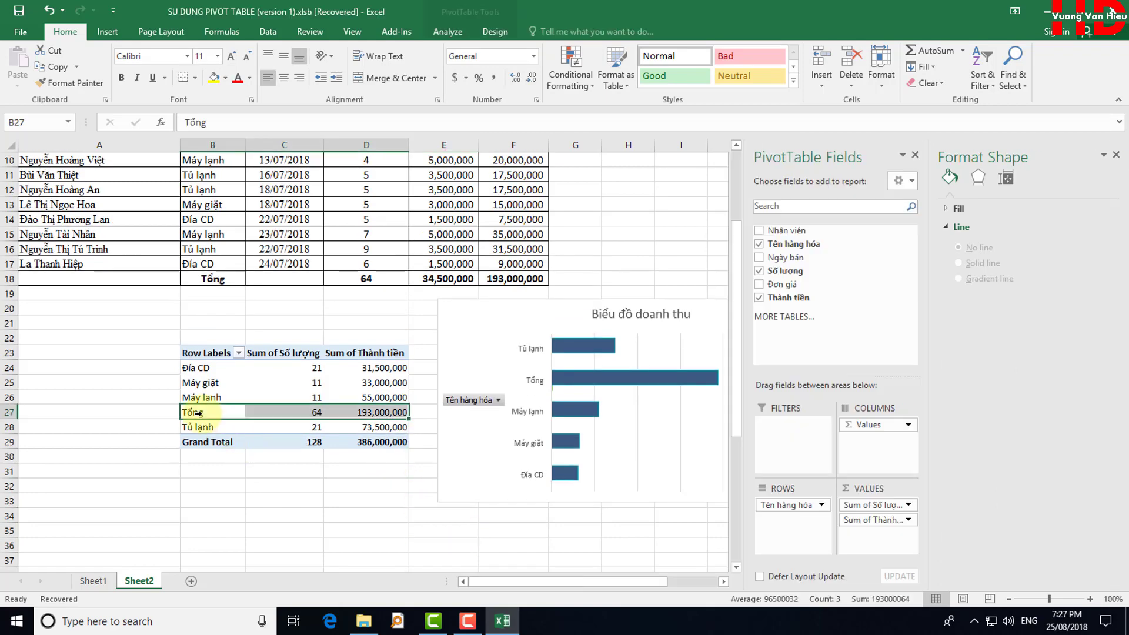
click(187, 276)
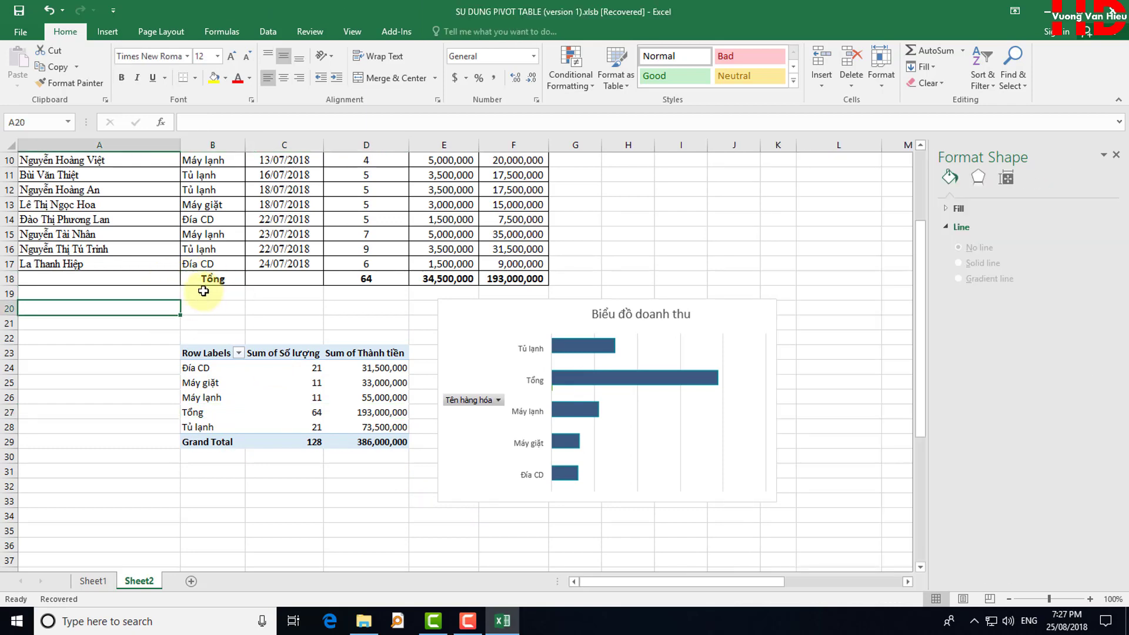
scroll(433, 329, up, 2)
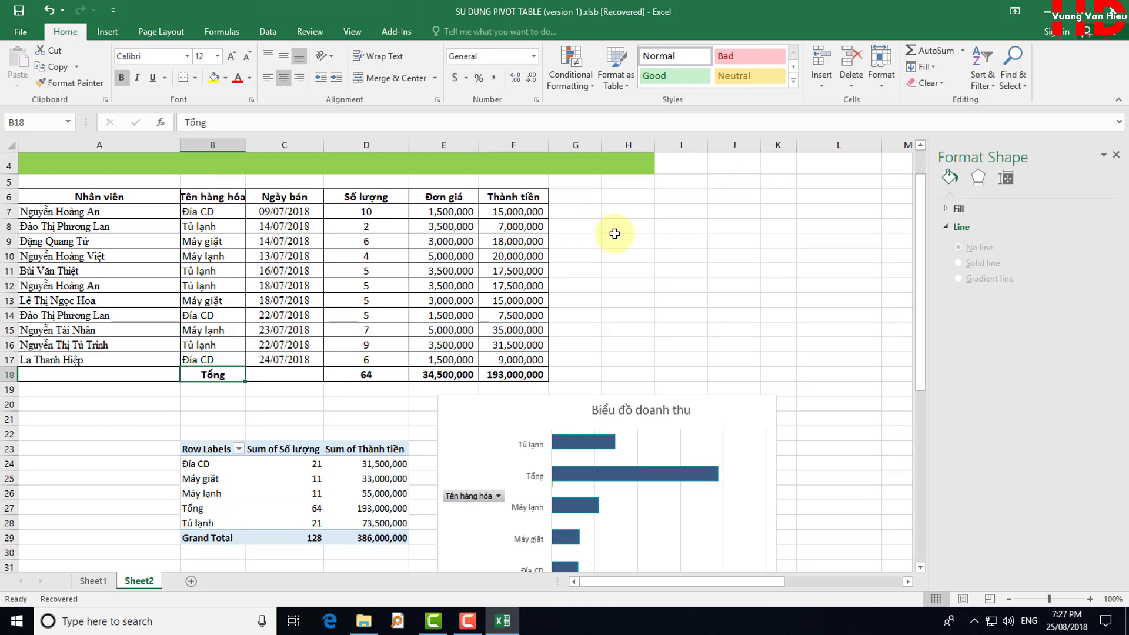
scroll(504, 295, up, 1)
scroll(335, 396, down, 2)
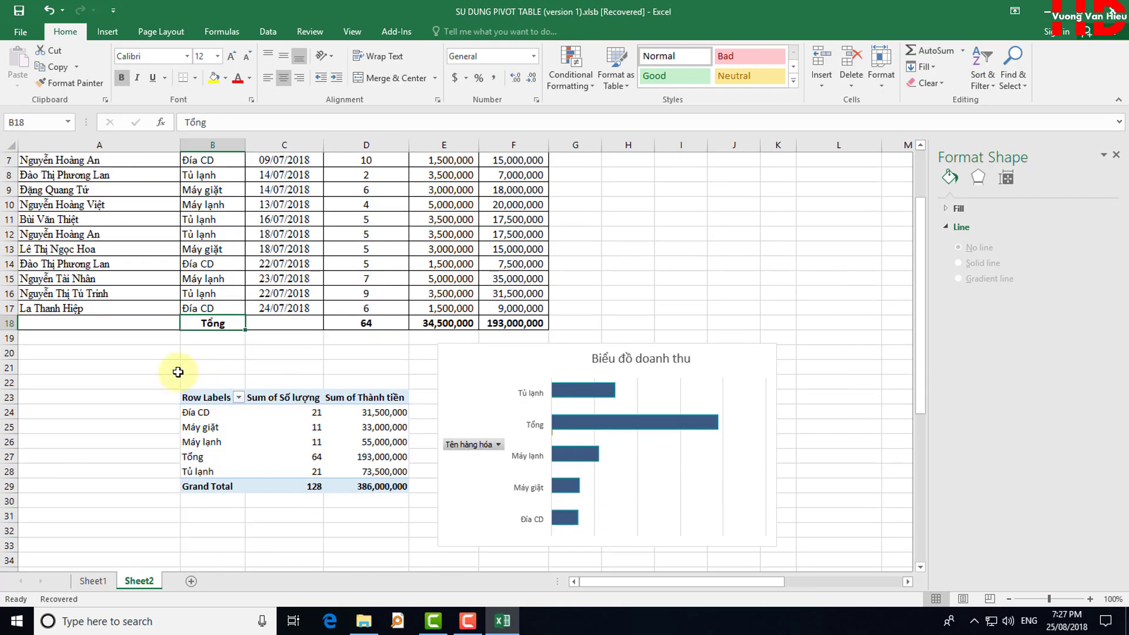
scroll(165, 384, up, 2)
mouse_move(43, 247)
mouse_down()
mouse_move(552, 428)
mouse_move(535, 410)
mouse_up()
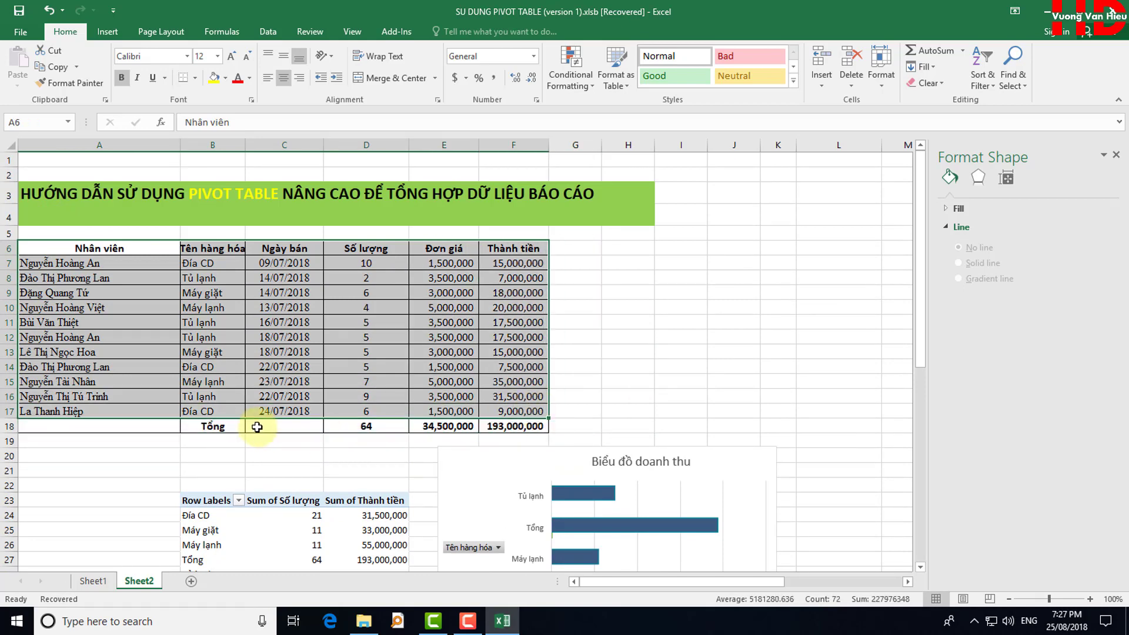
drag(33, 245, 507, 414)
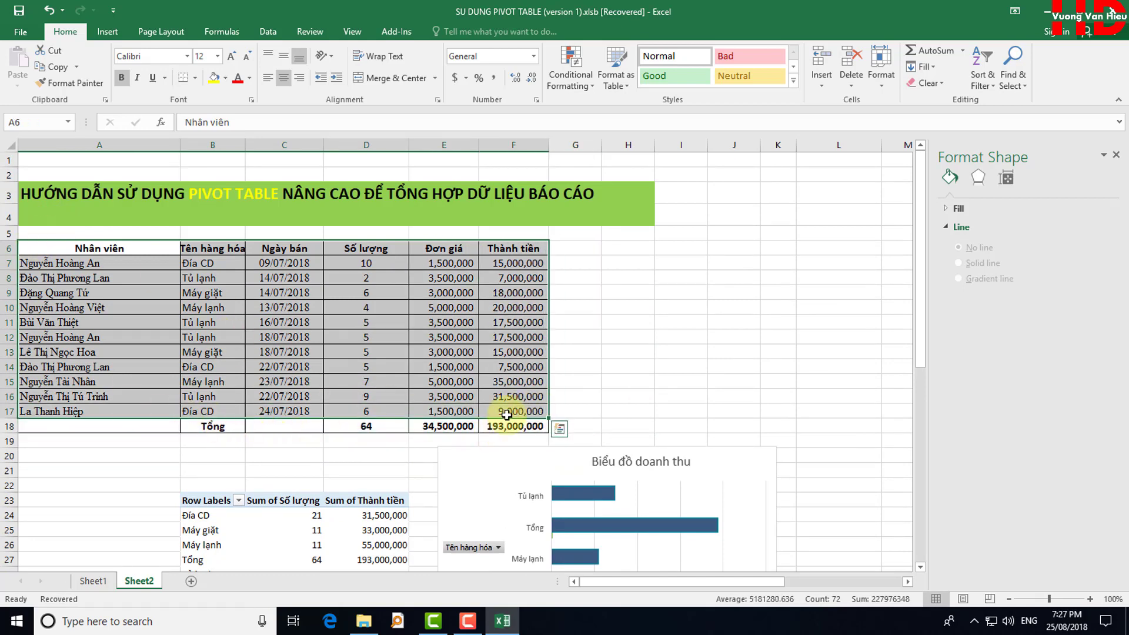
scroll(307, 447, down, 2)
drag(186, 454, 318, 457)
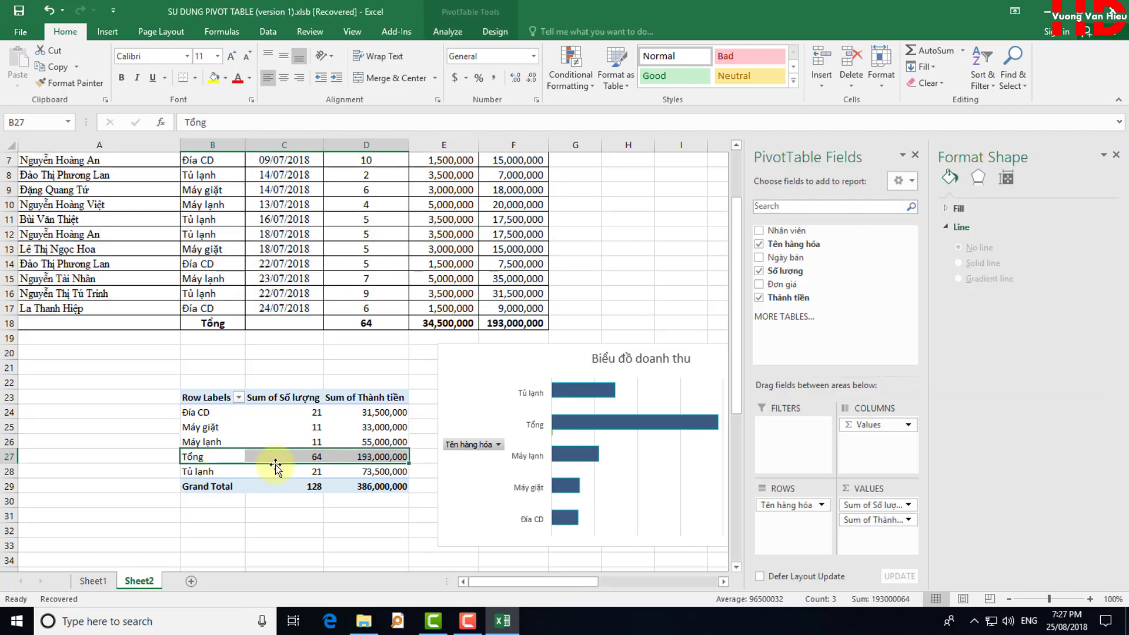
click(619, 294)
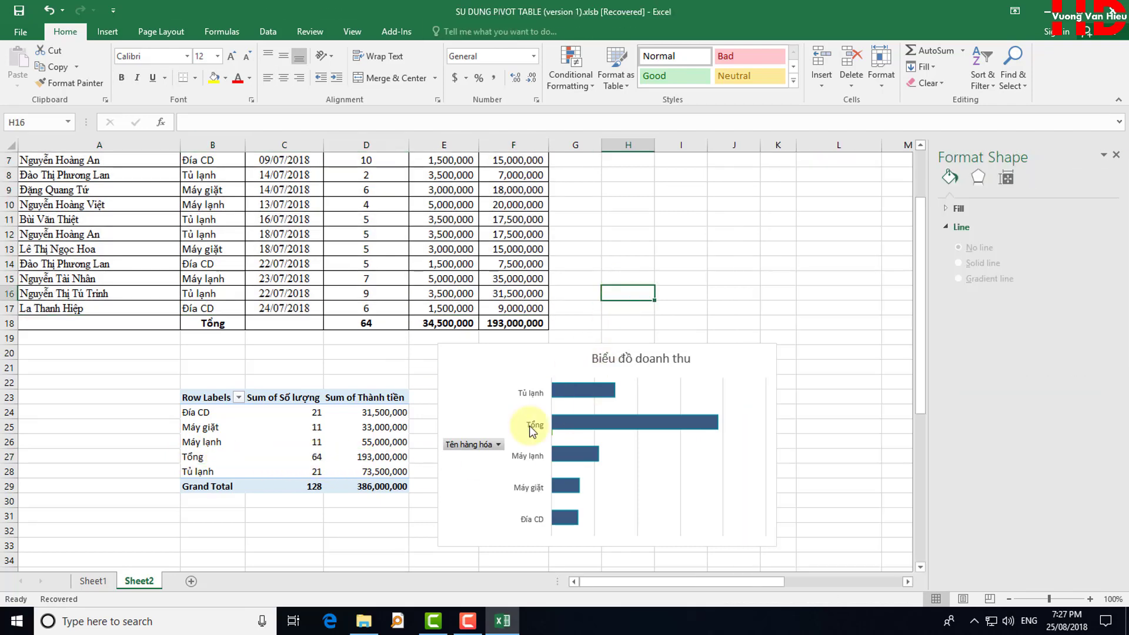
click(668, 298)
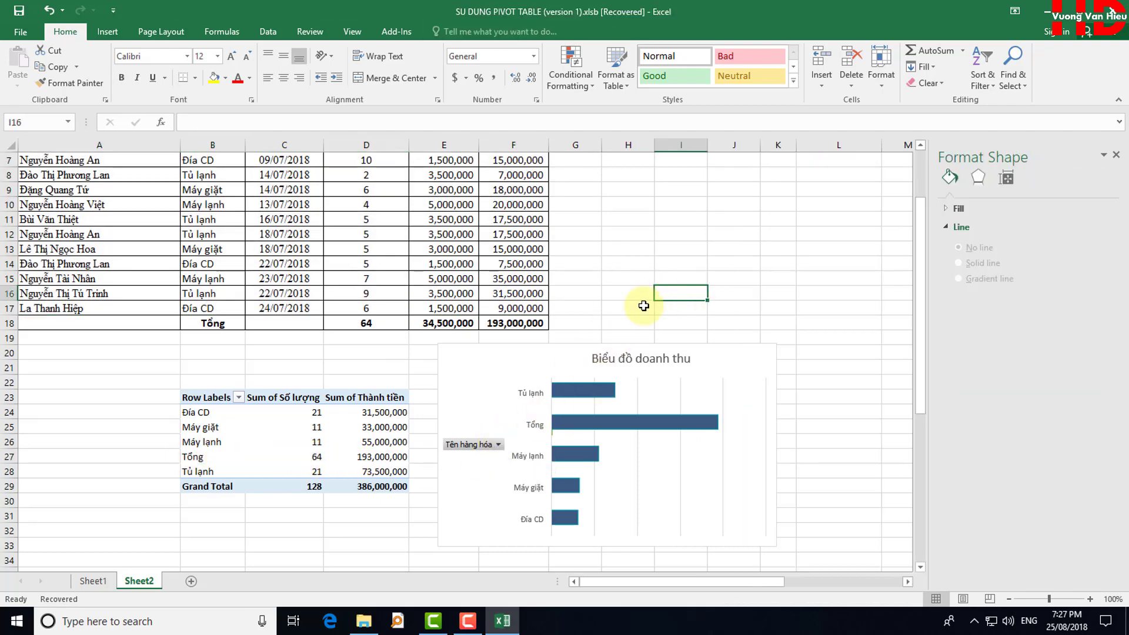
scroll(647, 303, down, 1)
Filter the chart's Tên hàng hóa field to show only Máy giặt
click(500, 398)
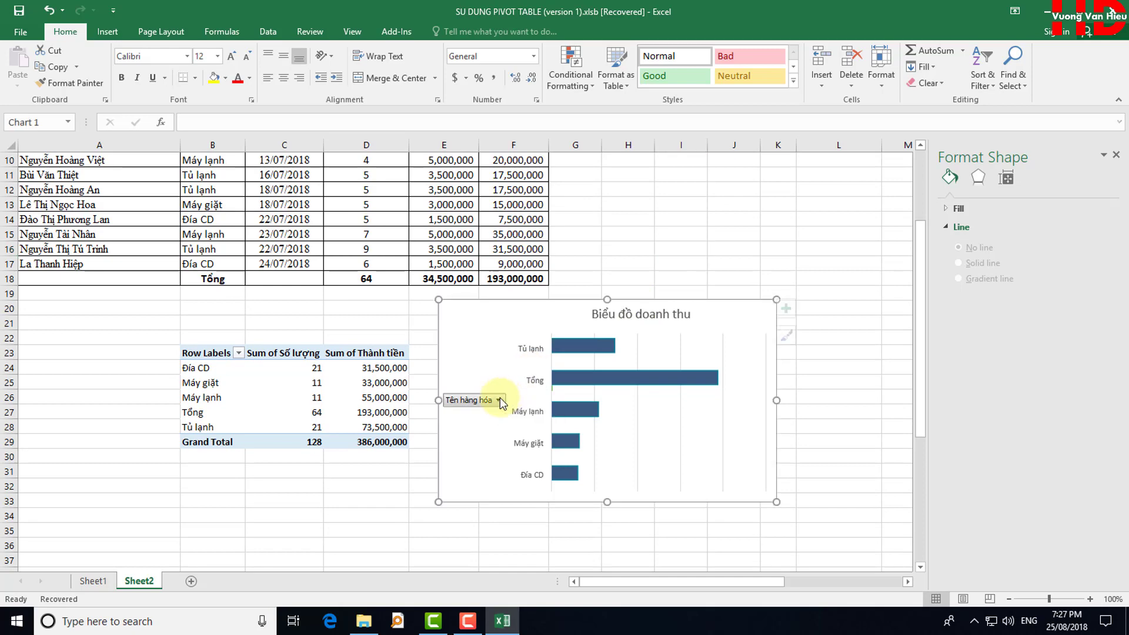
click(361, 248)
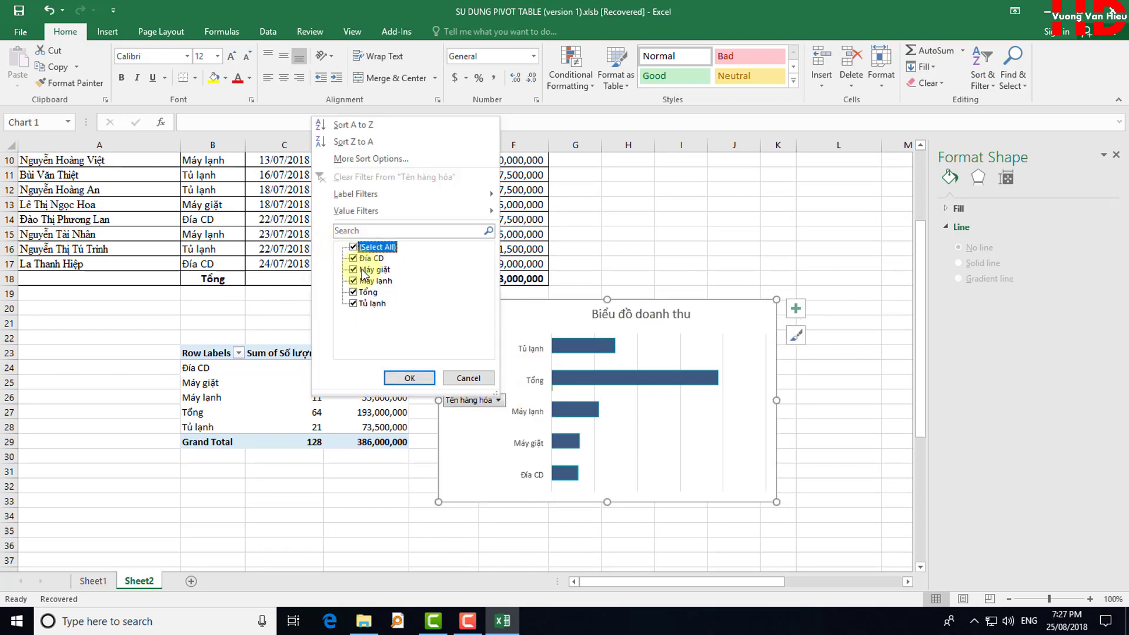
click(353, 248)
click(354, 270)
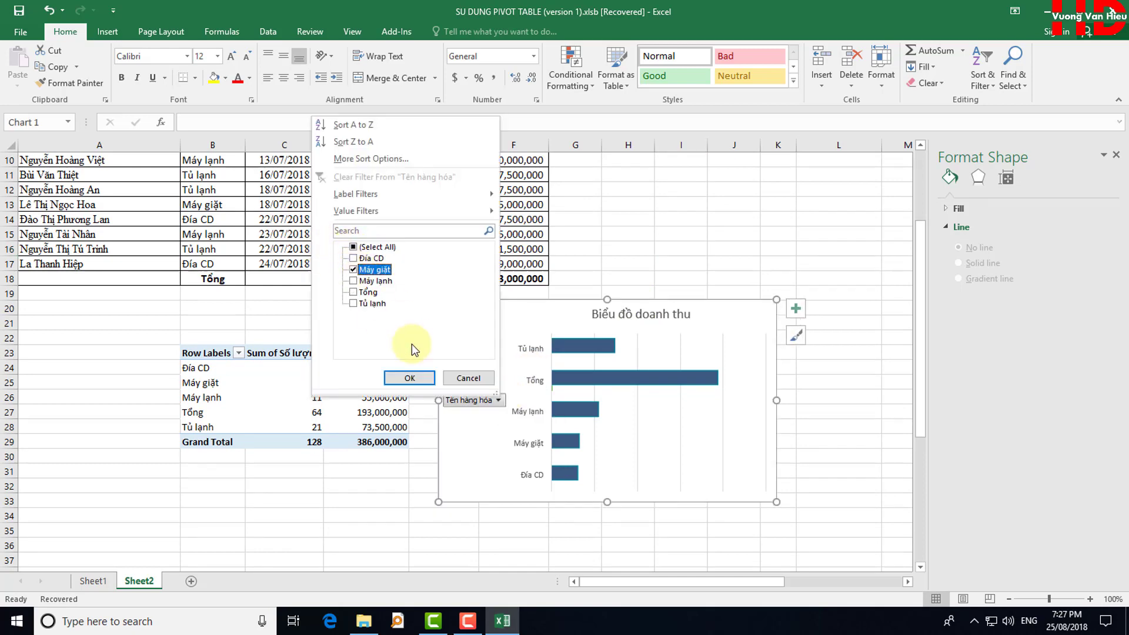
click(409, 378)
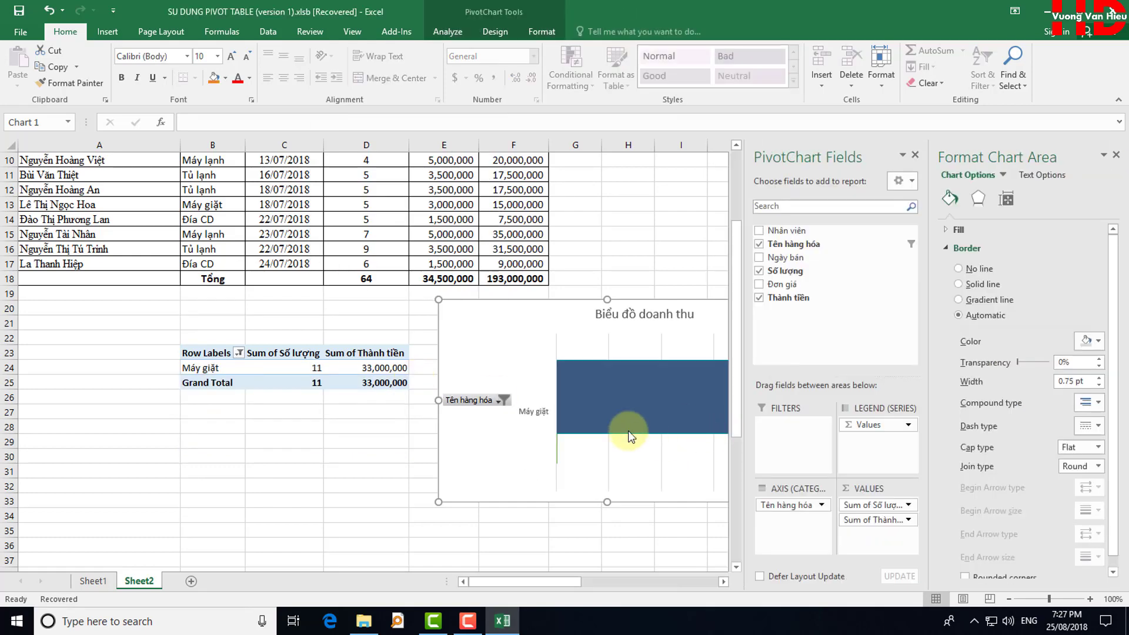
click(673, 220)
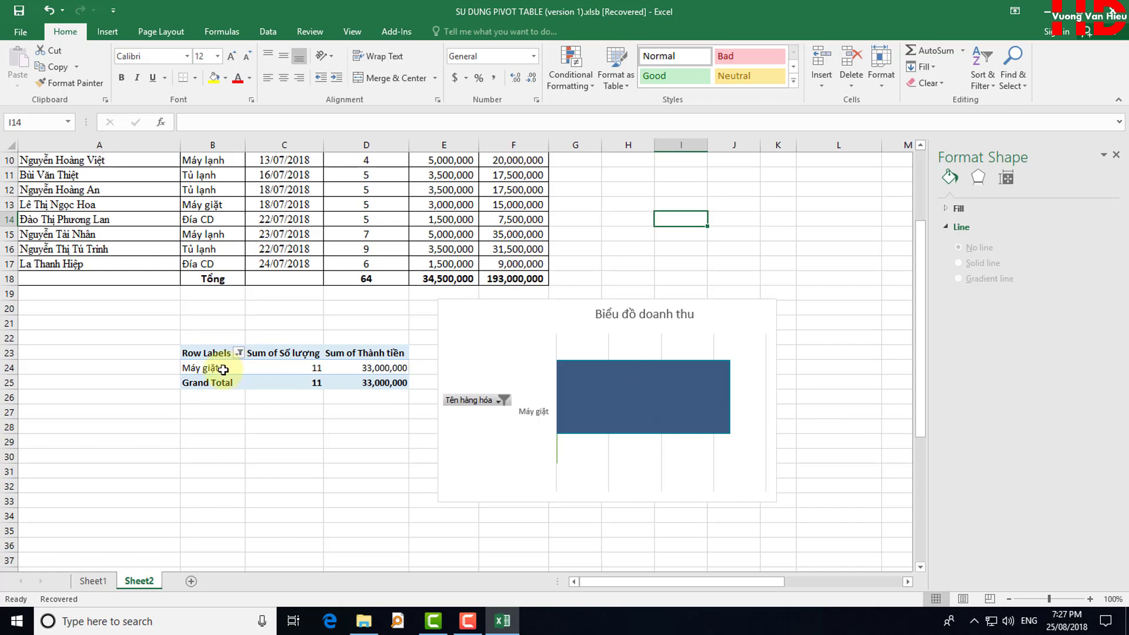
Add Máy lạnh and Tủ lạnh to the product filter, then clear the filter entirely
click(497, 400)
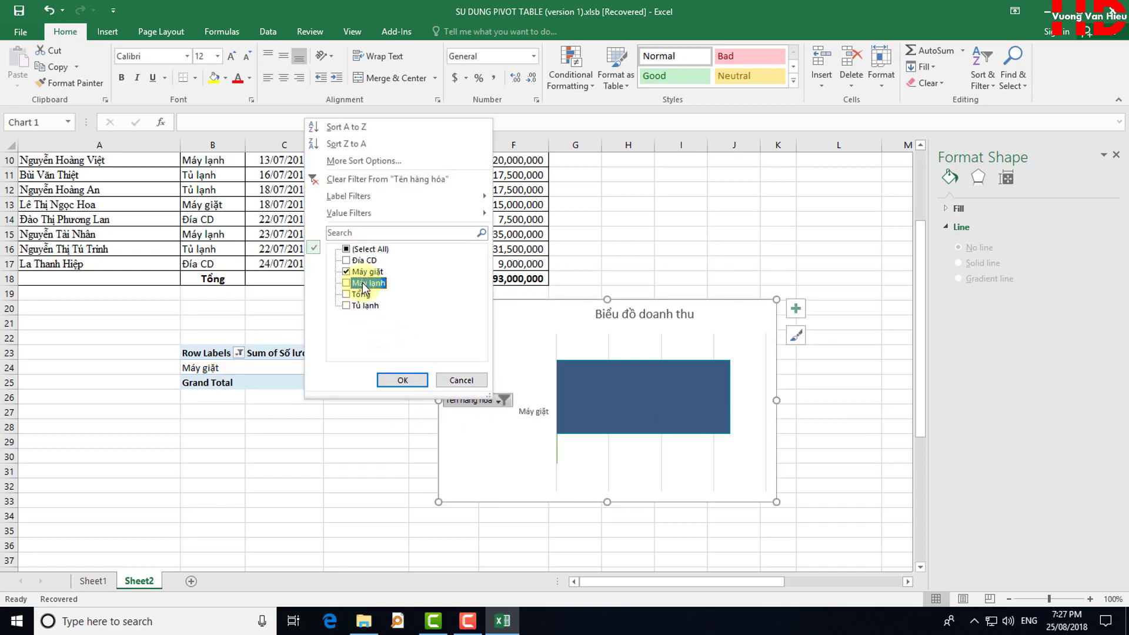
click(363, 285)
click(362, 305)
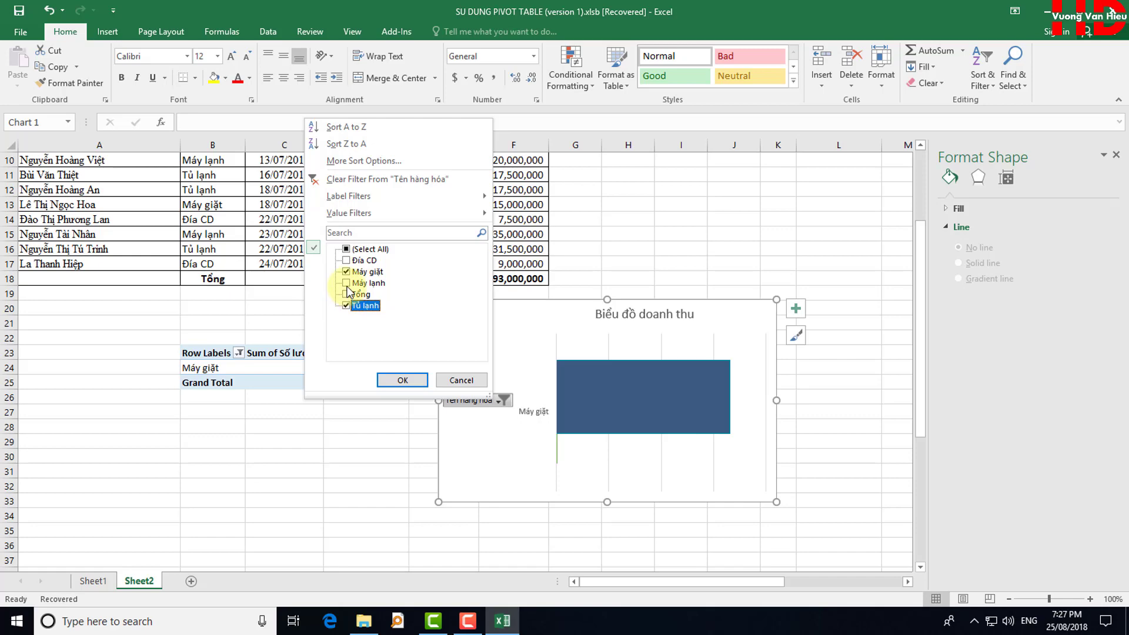
click(402, 381)
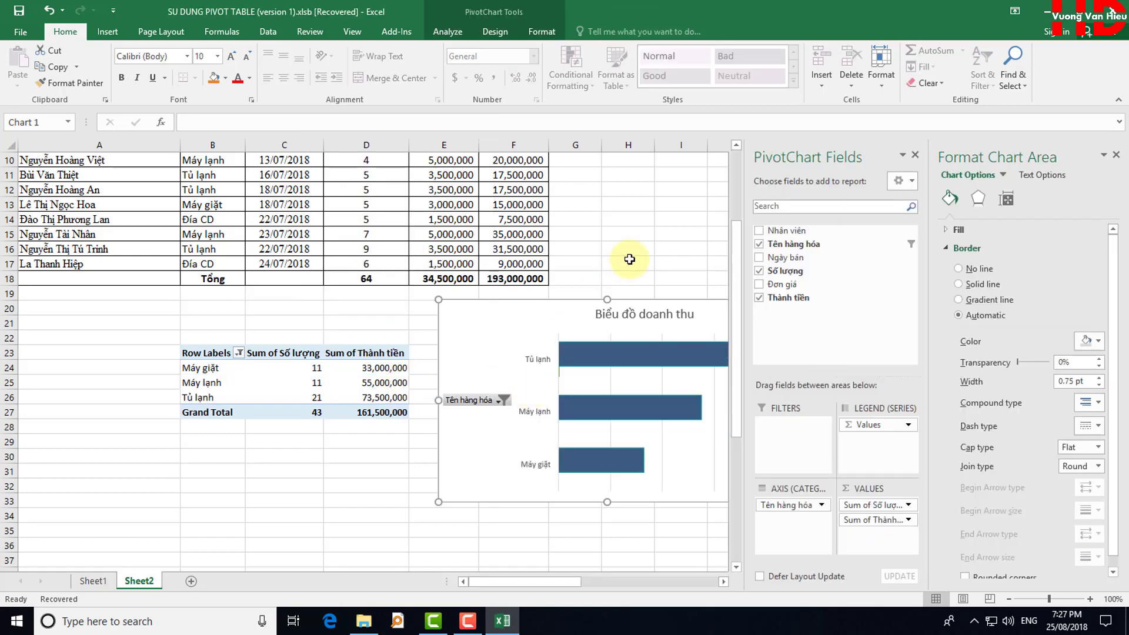
click(629, 259)
click(500, 400)
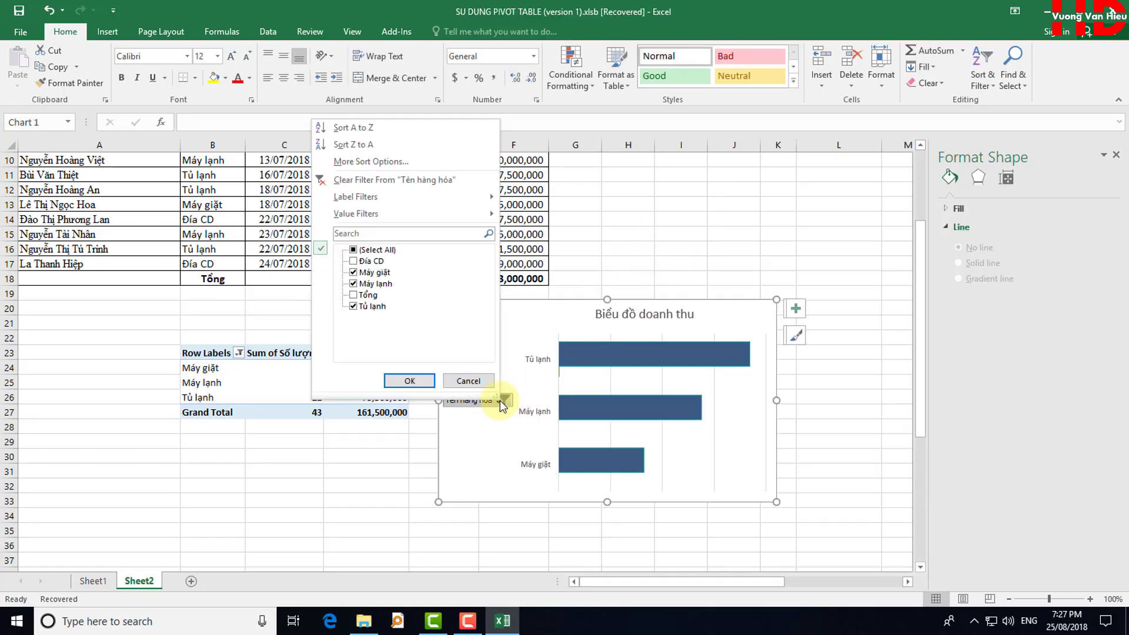
click(355, 180)
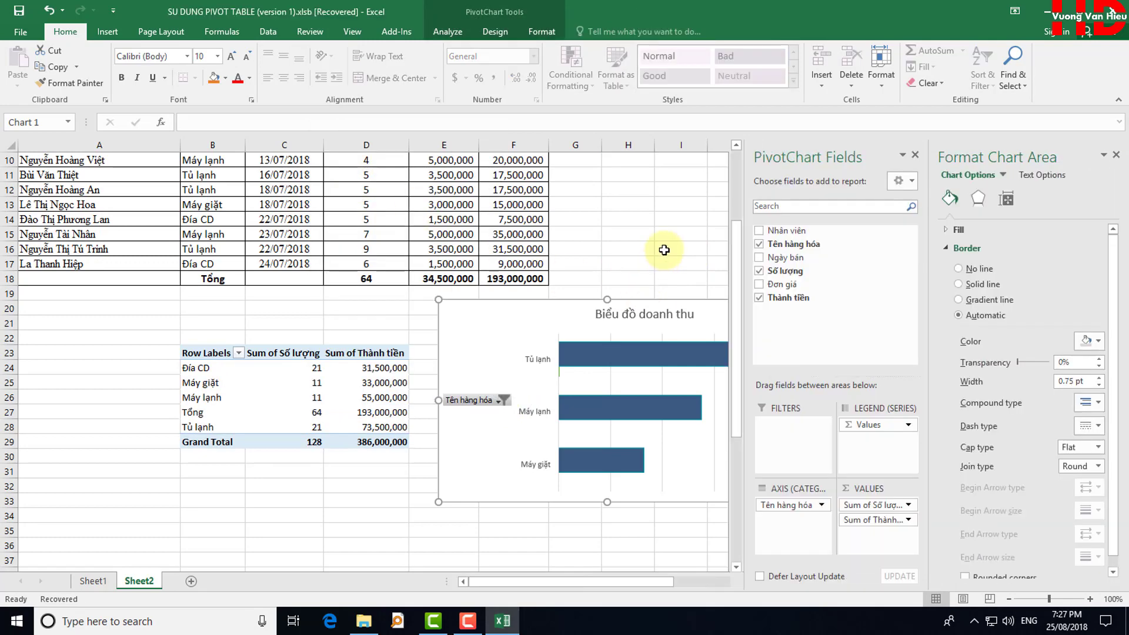
Add Outside End data labels to the bars and drop Tổng, leaving four products totalling 193,000,000
click(668, 220)
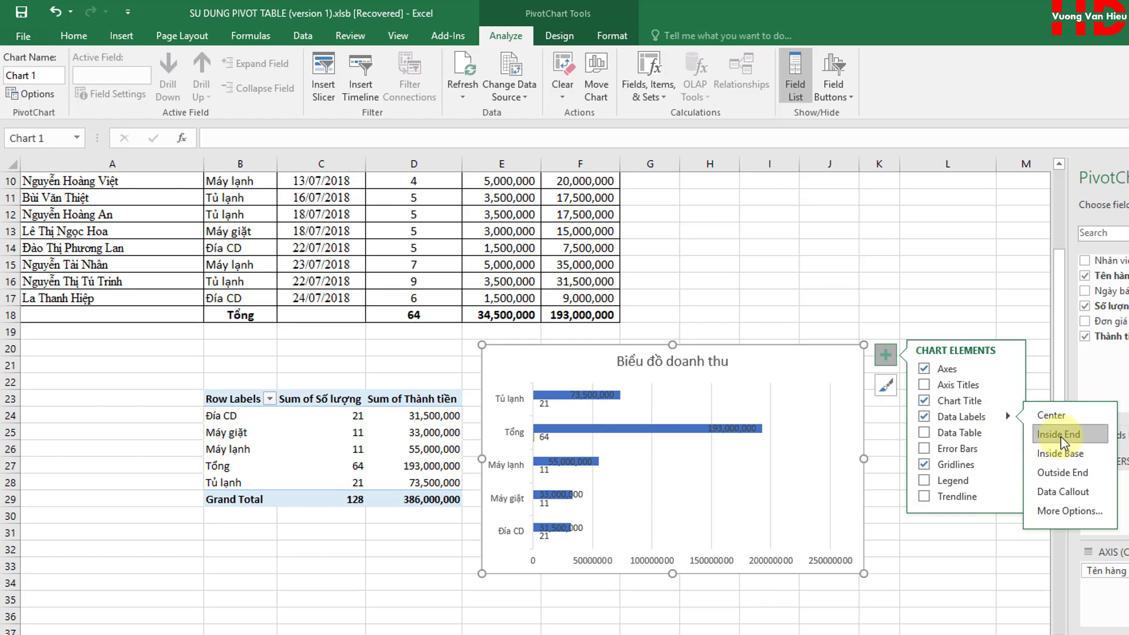
click(1061, 475)
click(880, 266)
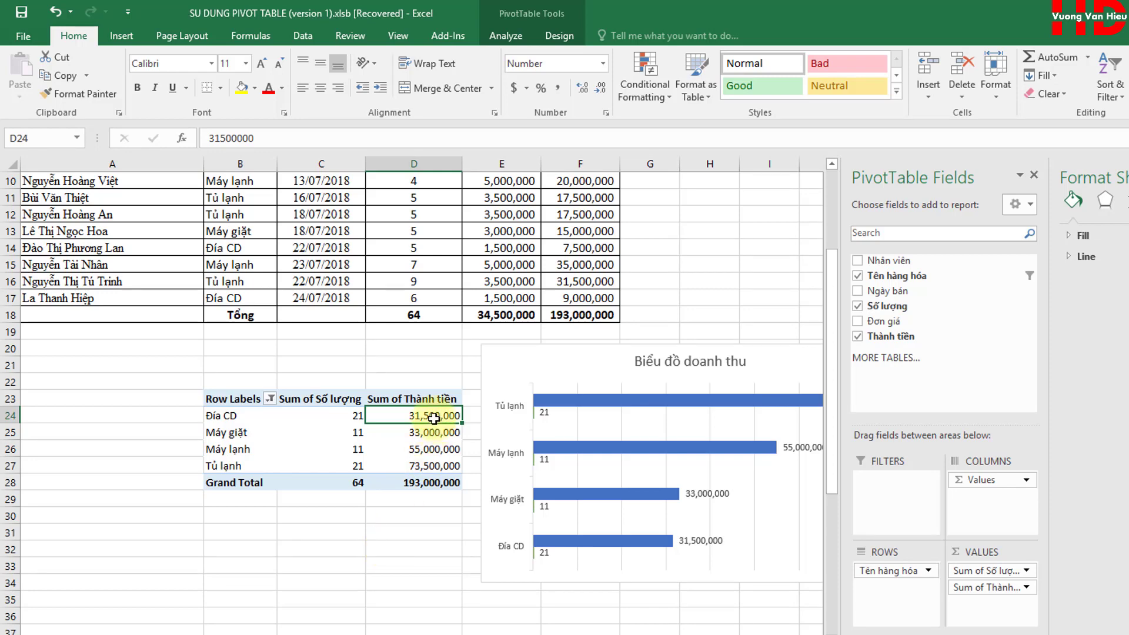
click(342, 562)
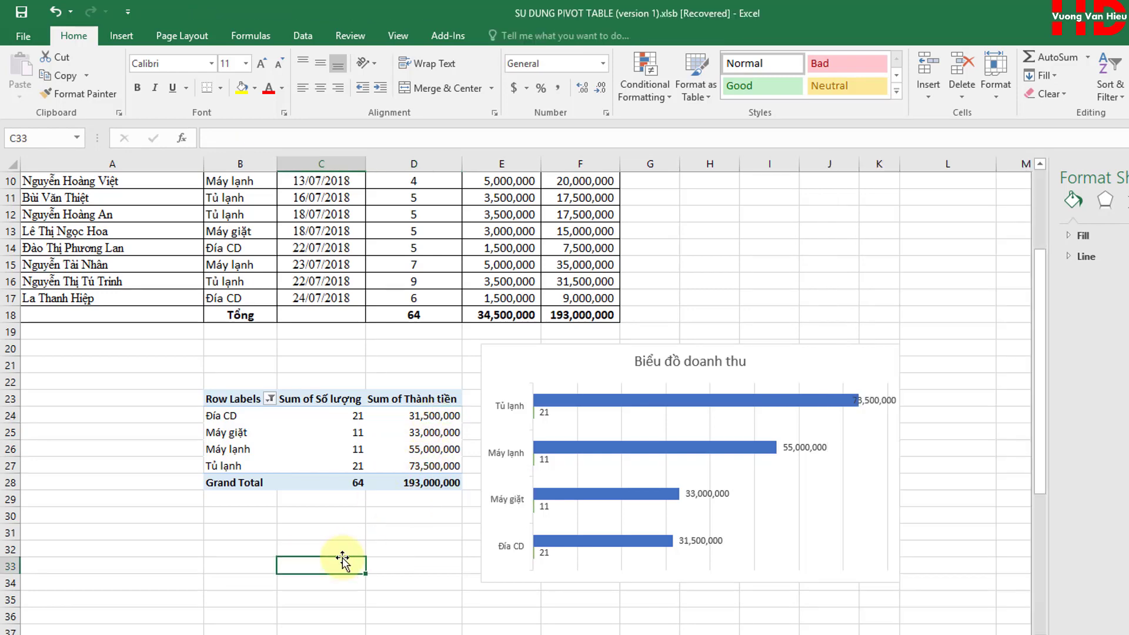
Sort the product rows descending by Sum of Thành tiền
click(257, 404)
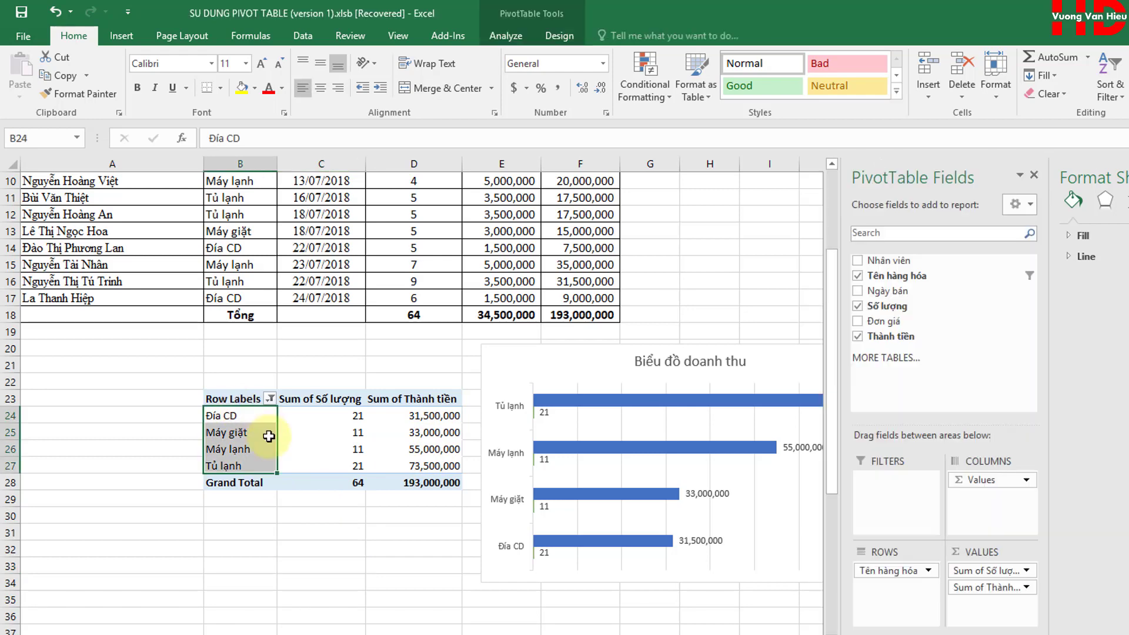
click(270, 400)
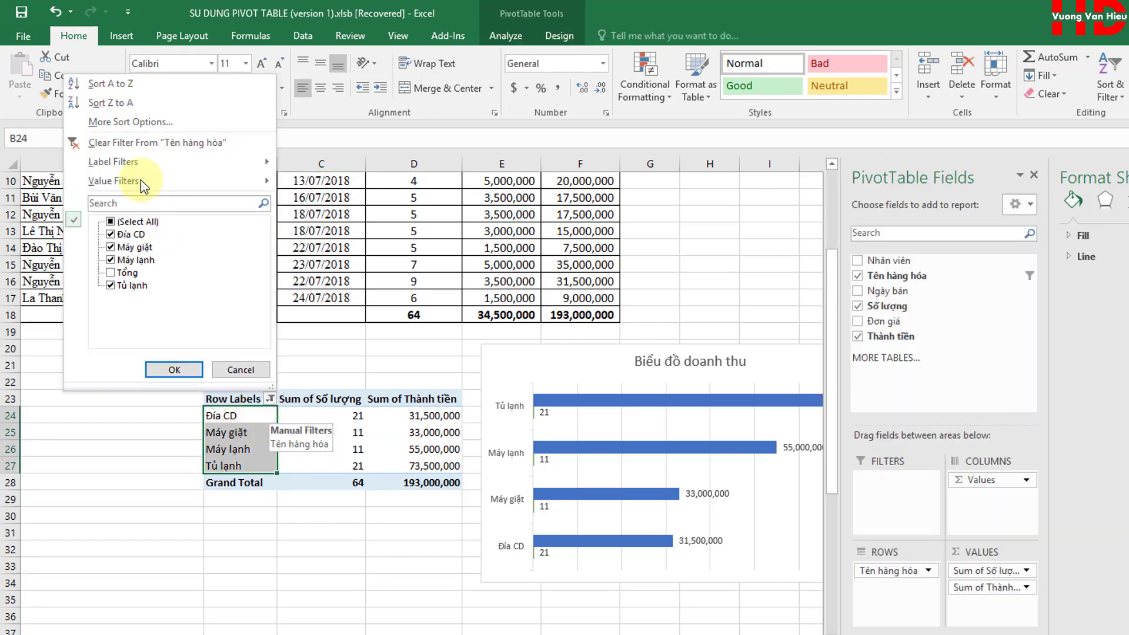
click(126, 123)
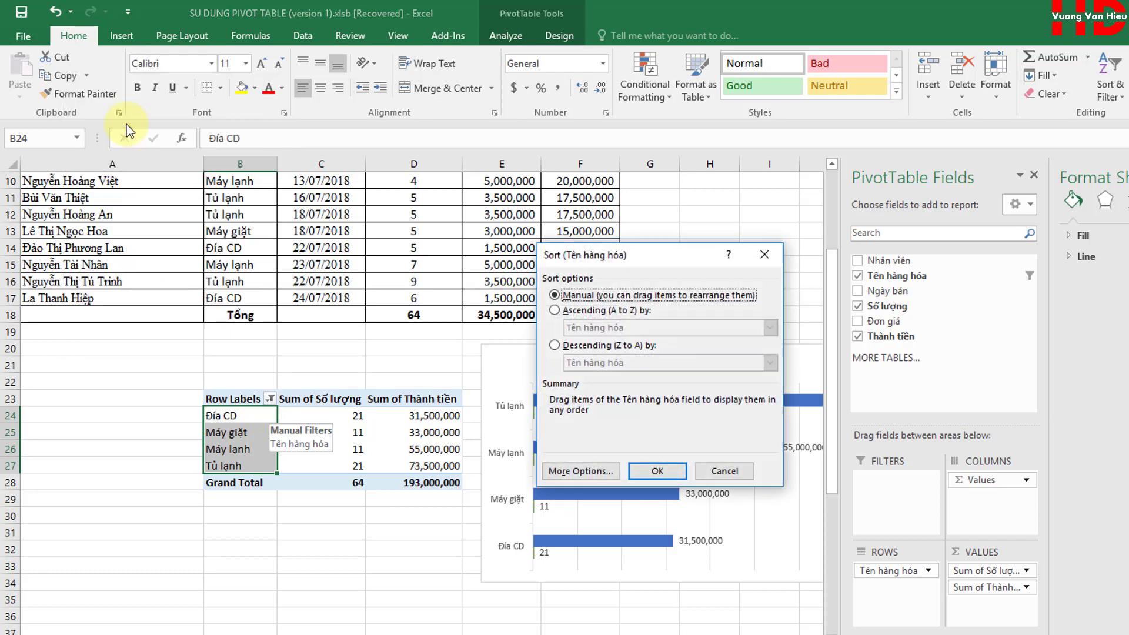
click(573, 314)
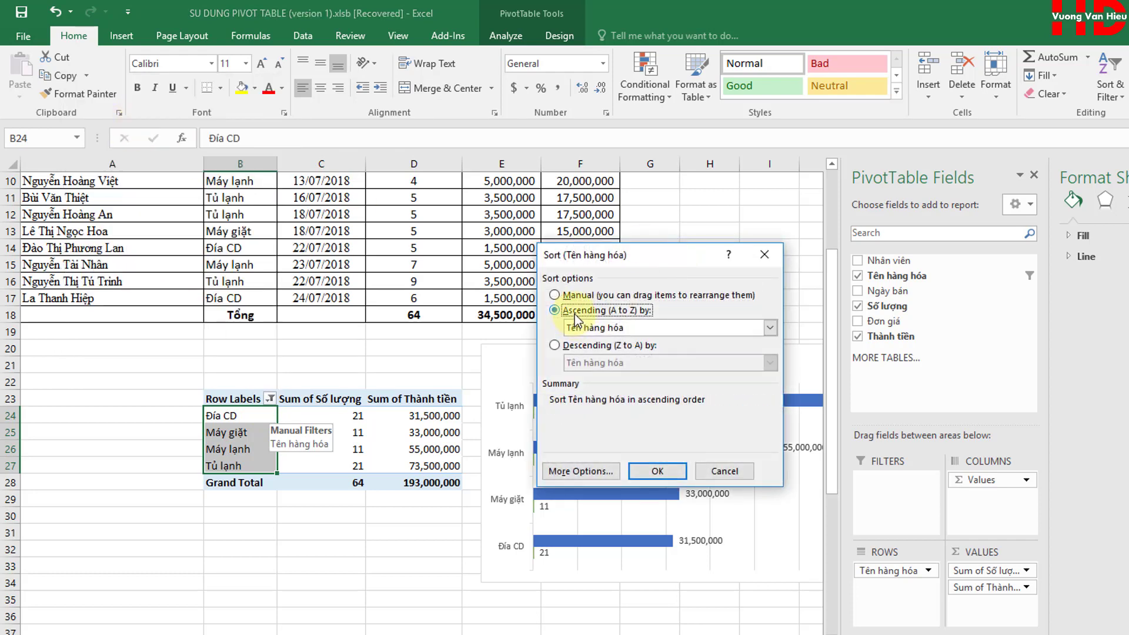
click(566, 347)
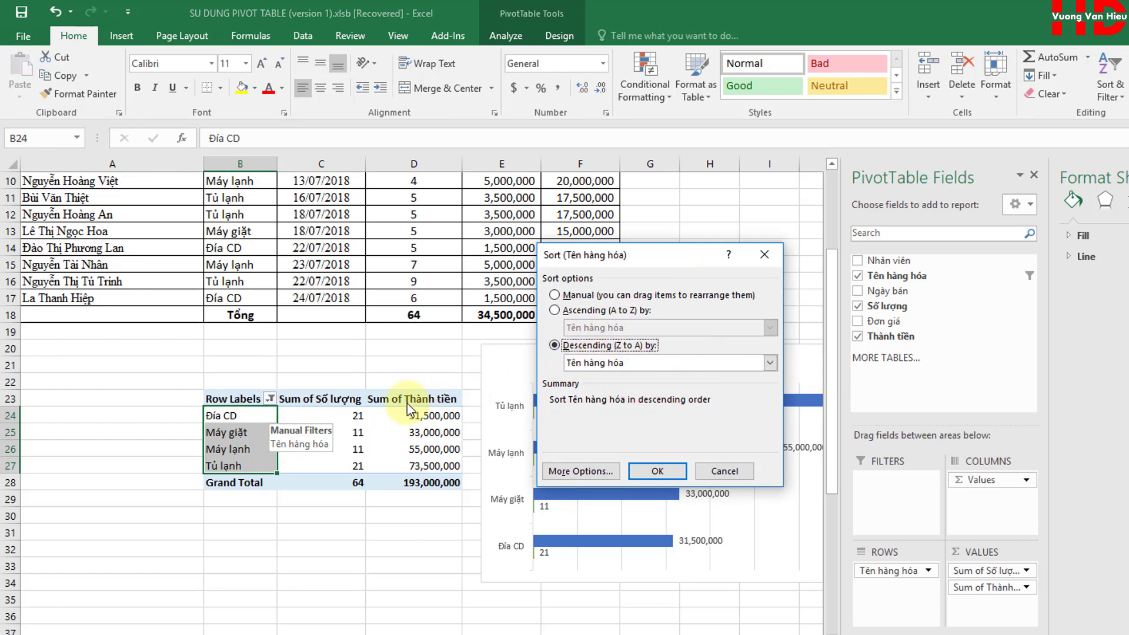
click(640, 363)
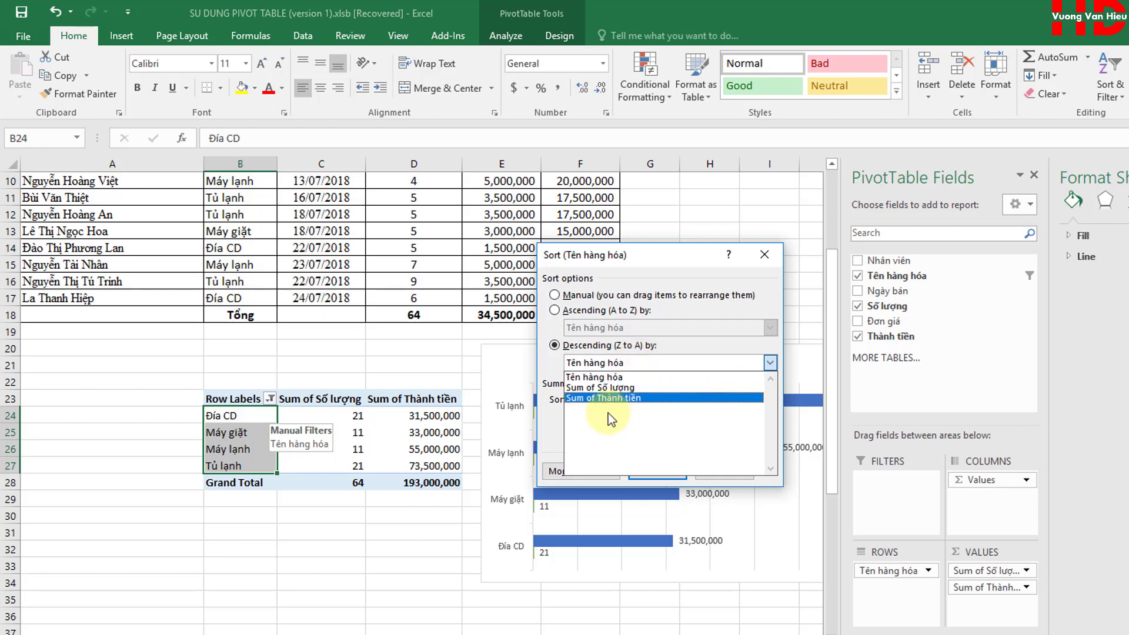
click(603, 399)
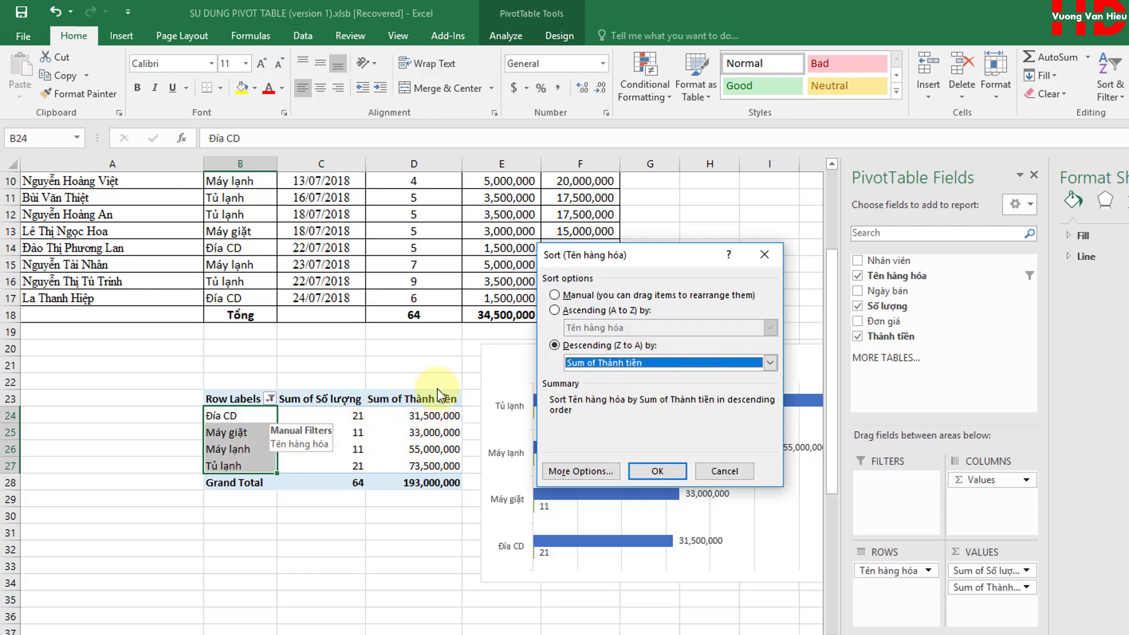
click(657, 471)
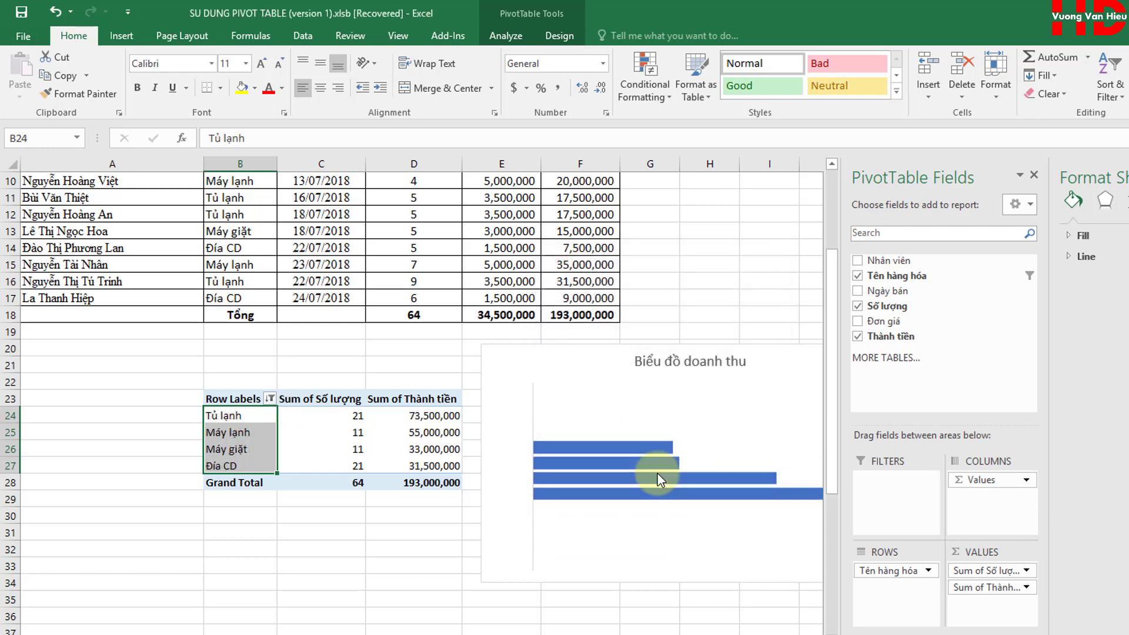
Check the sorted pivot rows, Tủ lạnh first at 73,500,000, against the chart
click(427, 415)
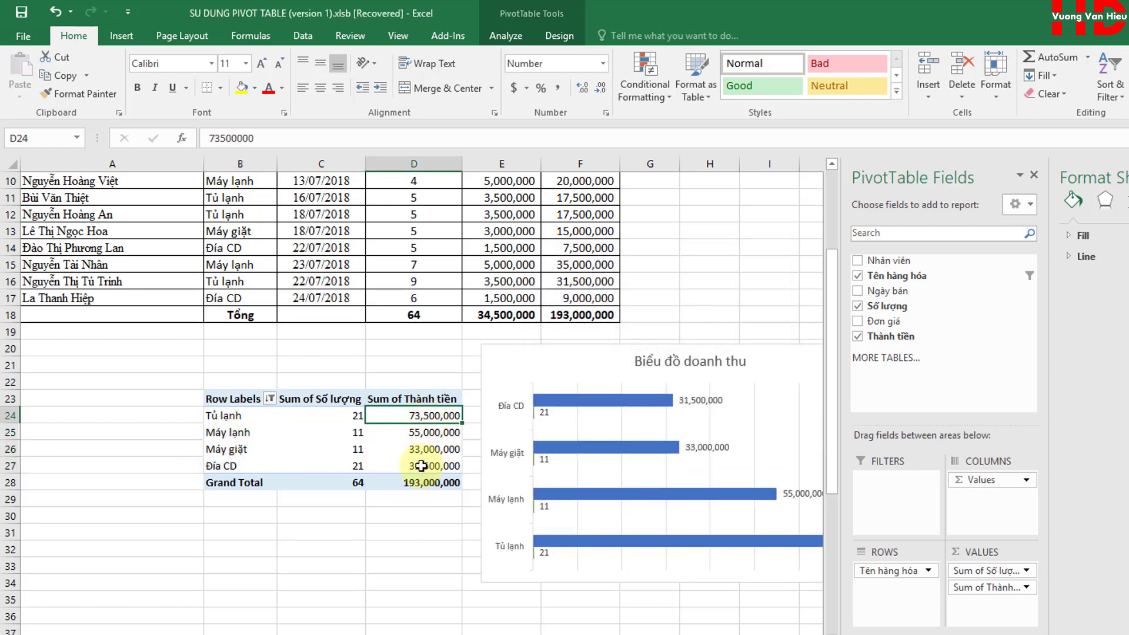
click(207, 415)
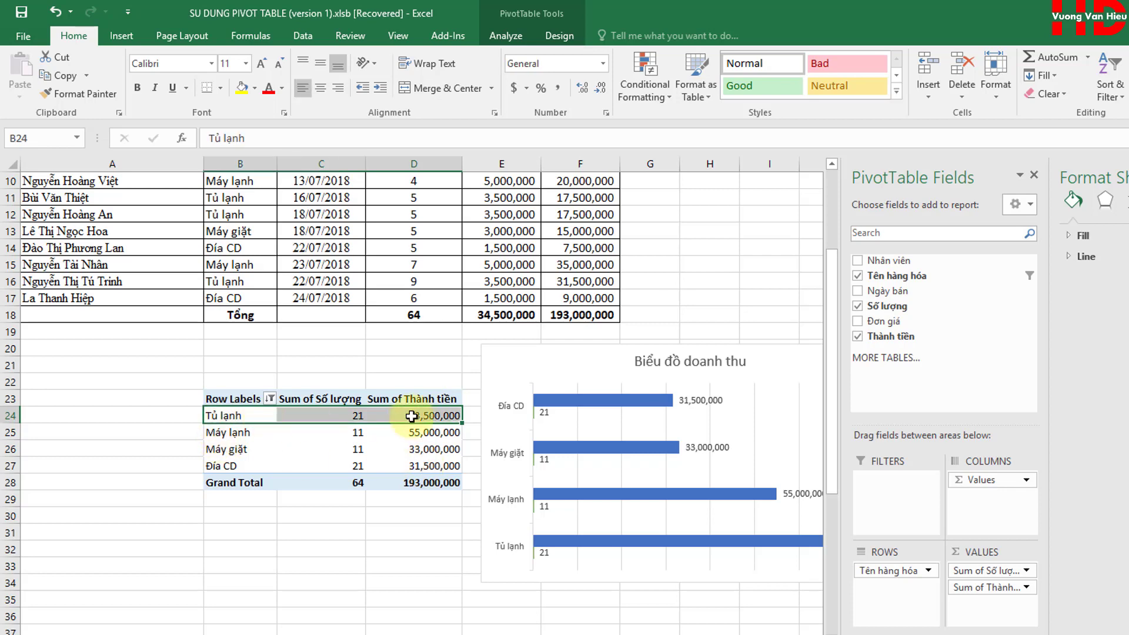
click(246, 438)
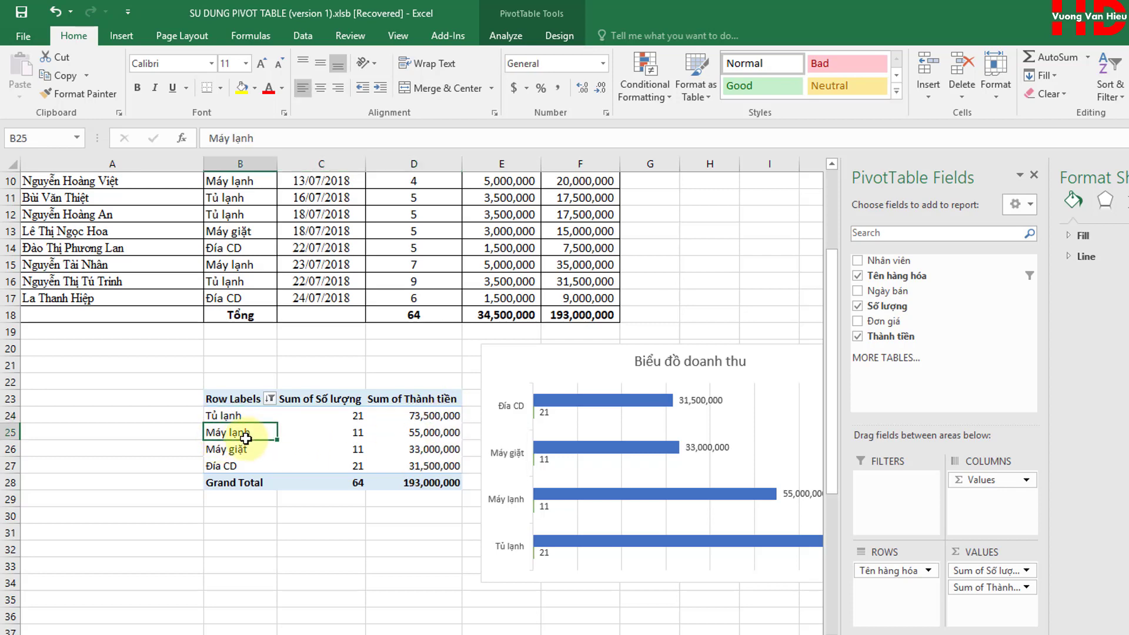
click(321, 548)
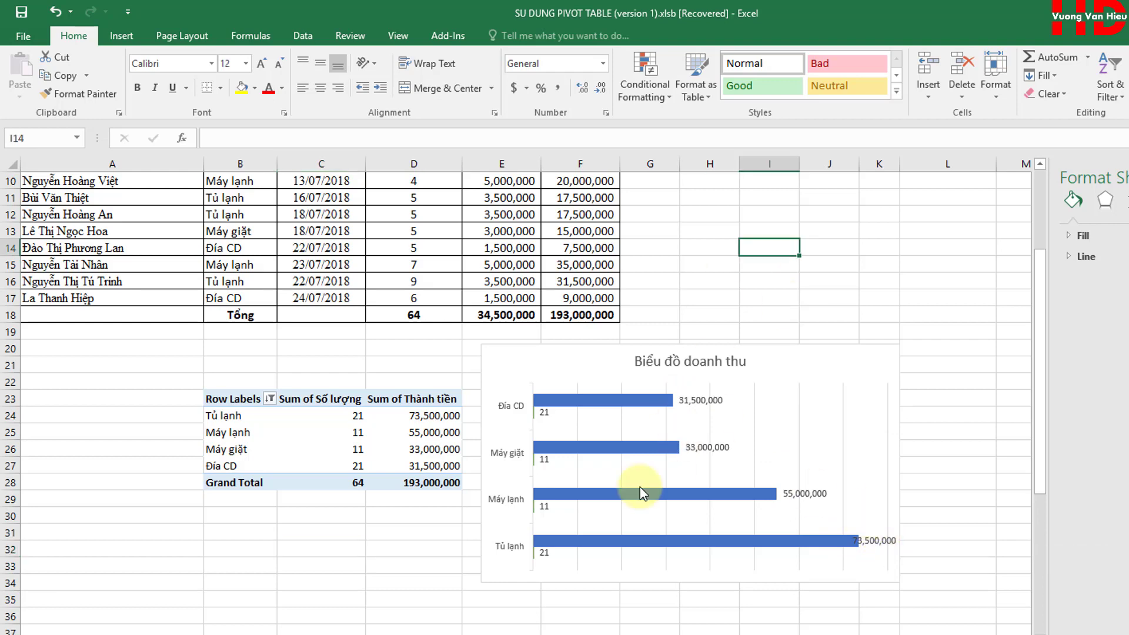
click(627, 428)
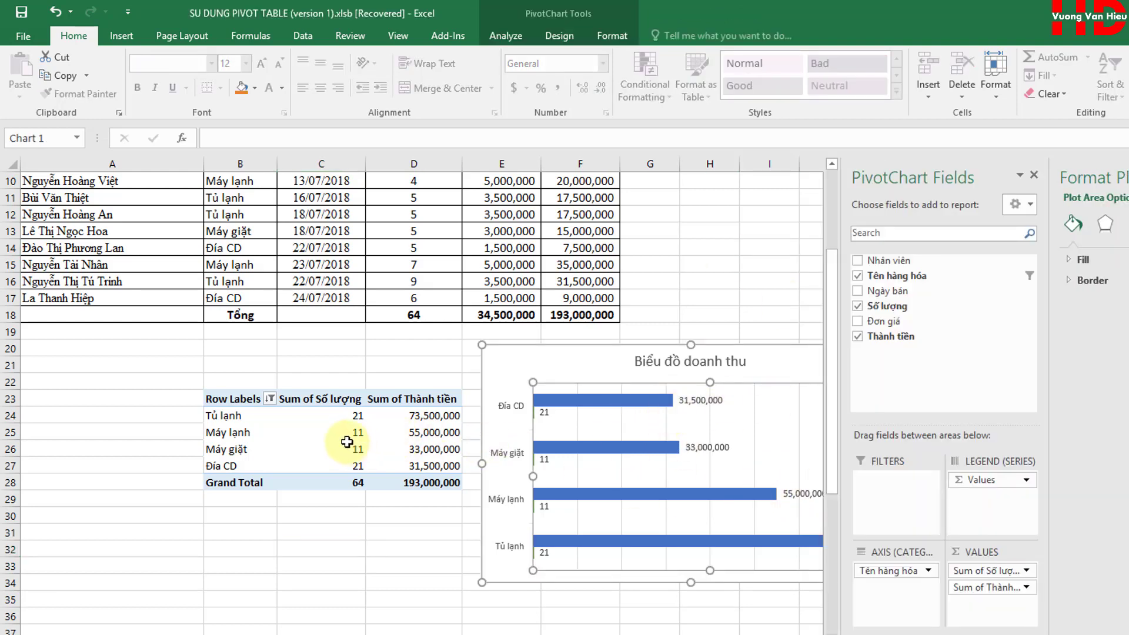
click(327, 437)
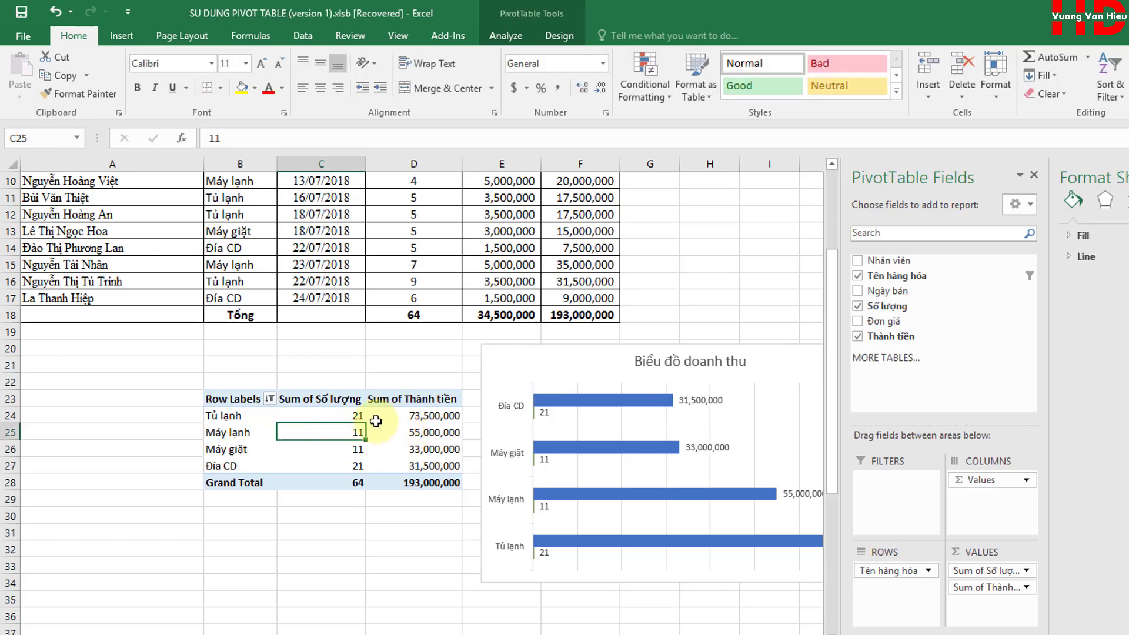
Re-sort the products ascending by Sum of Thành tiền
click(269, 399)
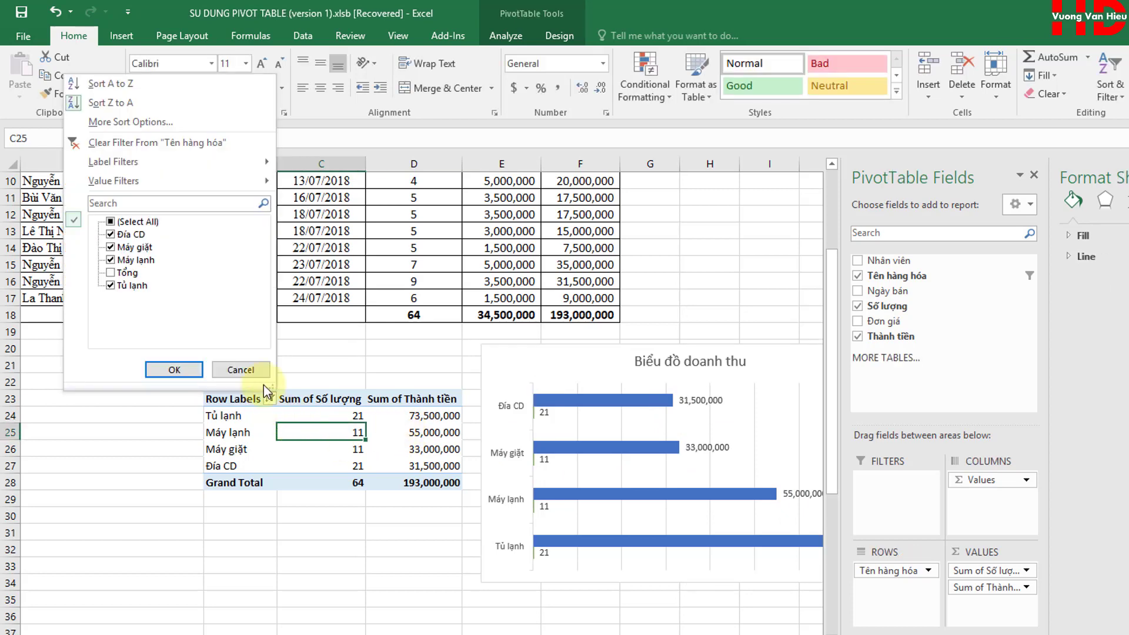
click(129, 123)
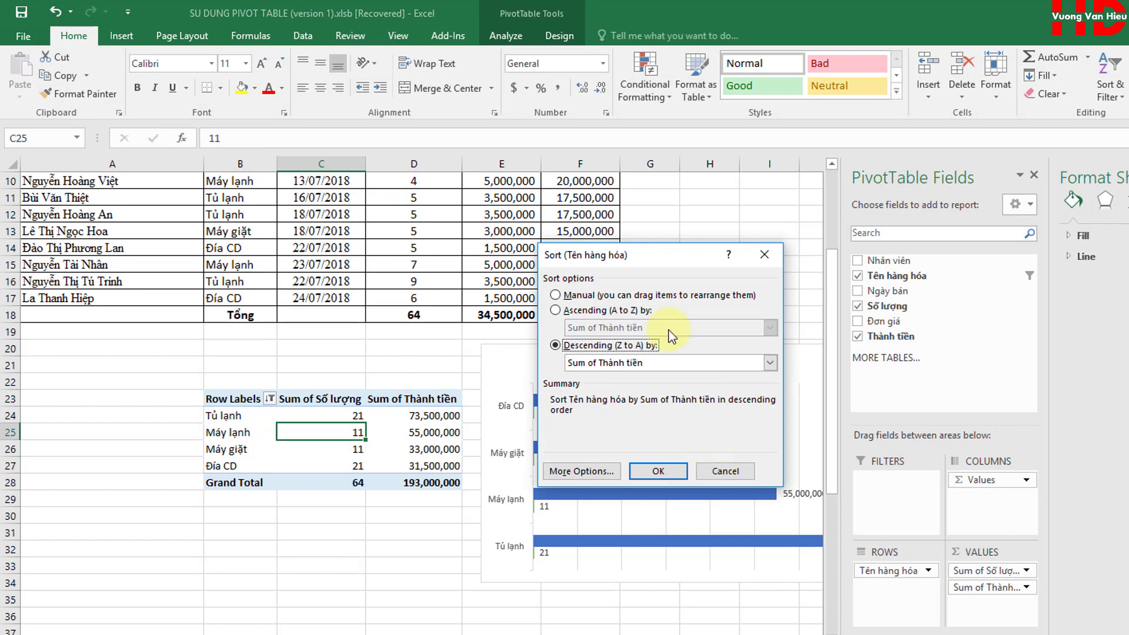
drag(669, 254, 358, 364)
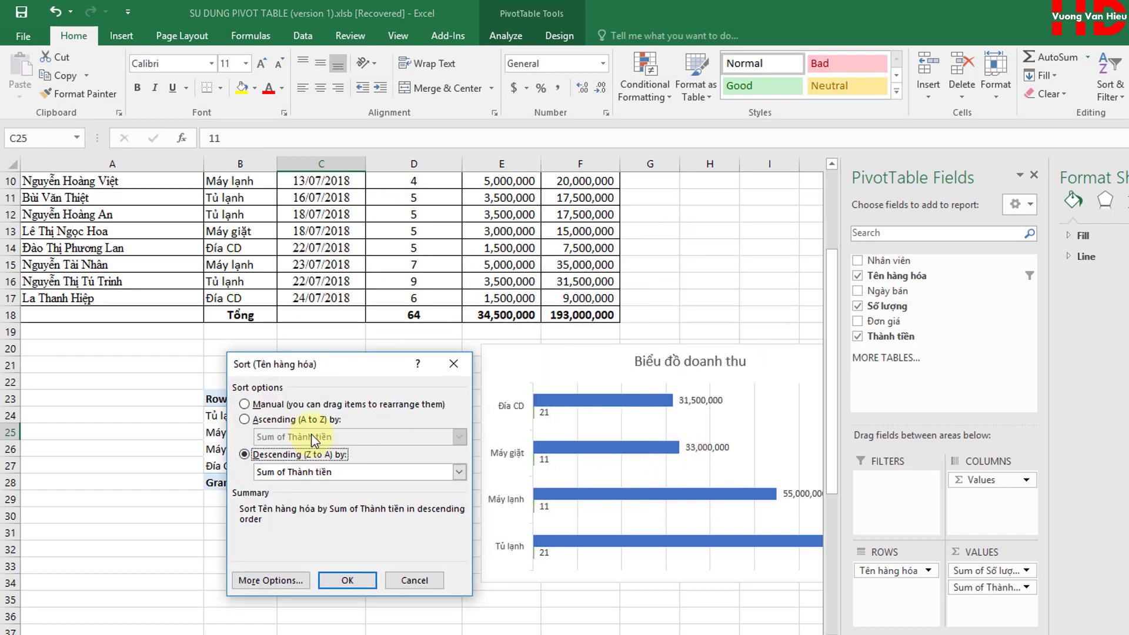
click(335, 419)
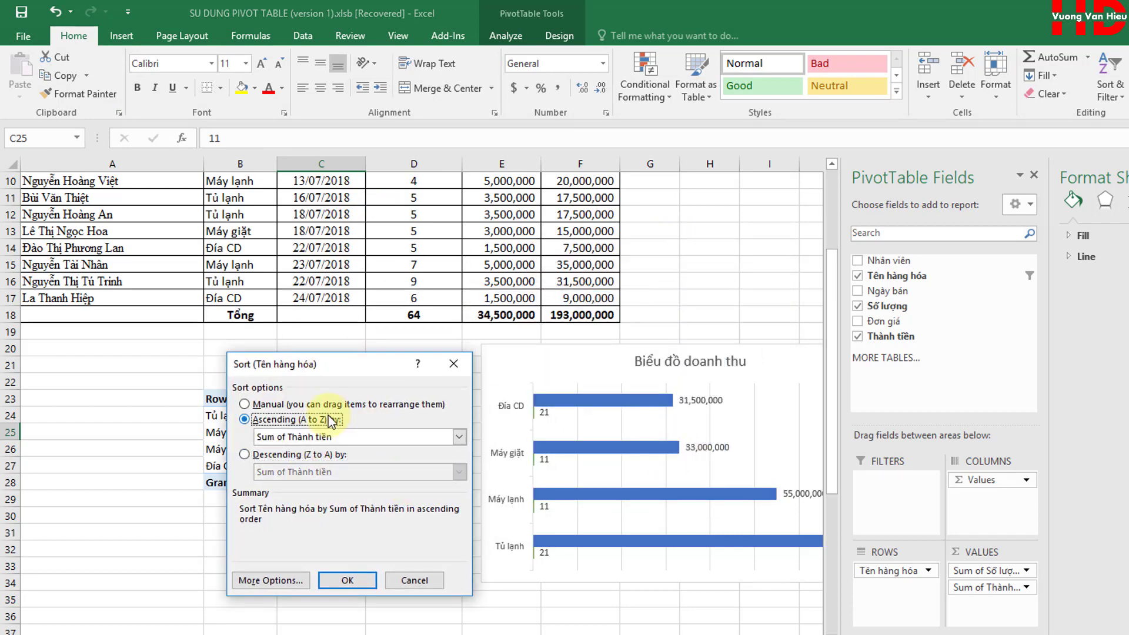
click(360, 582)
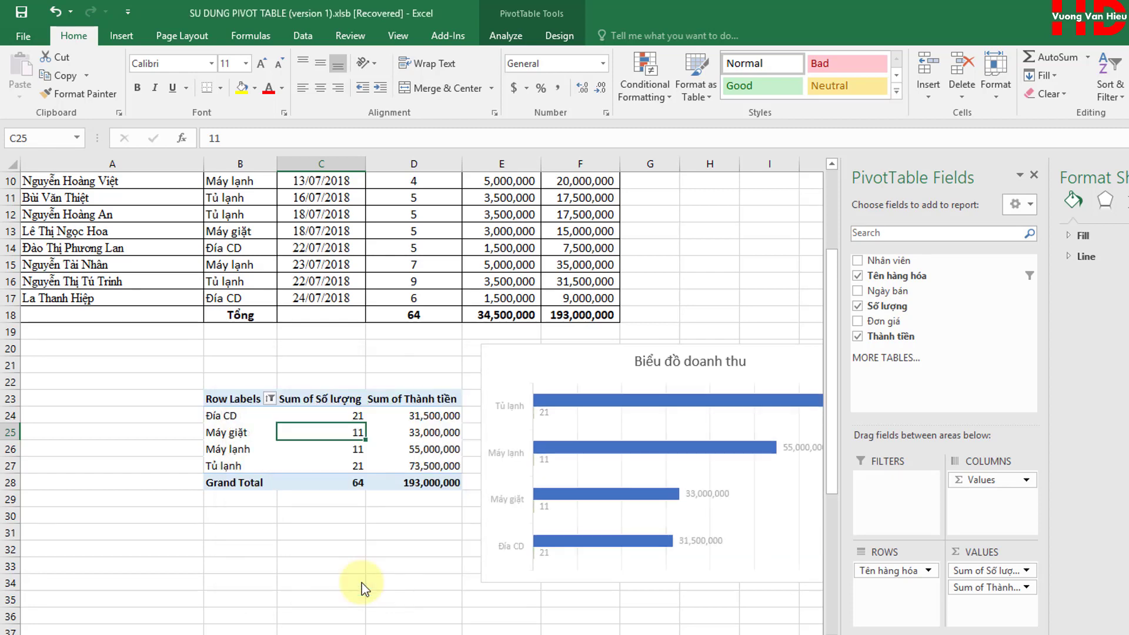
click(760, 298)
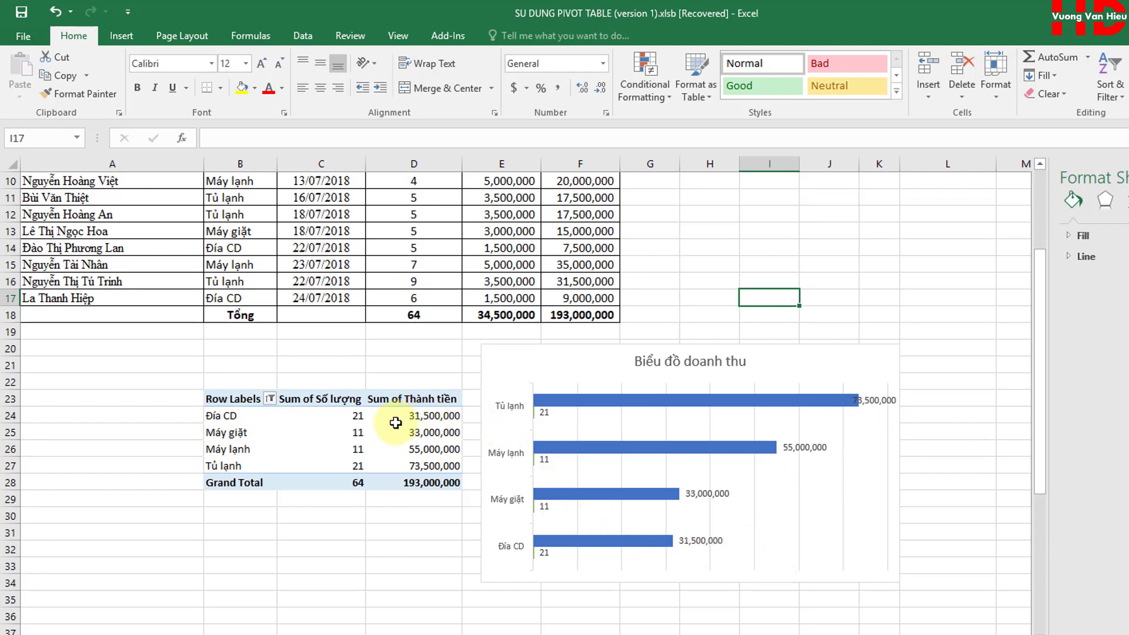
mouse_move(247, 459)
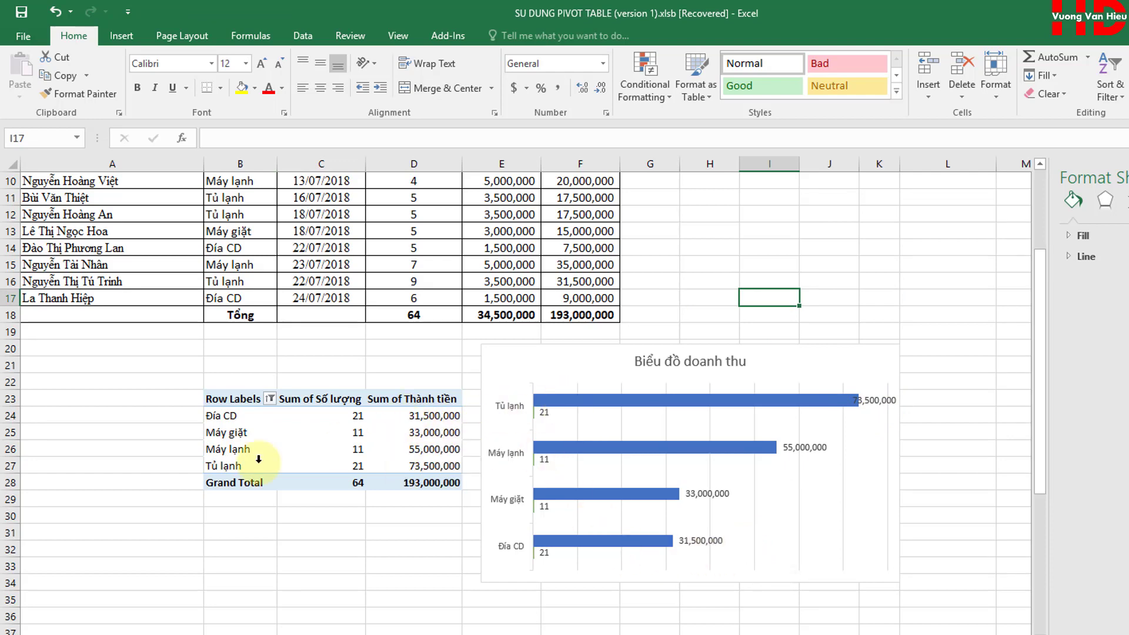
click(308, 450)
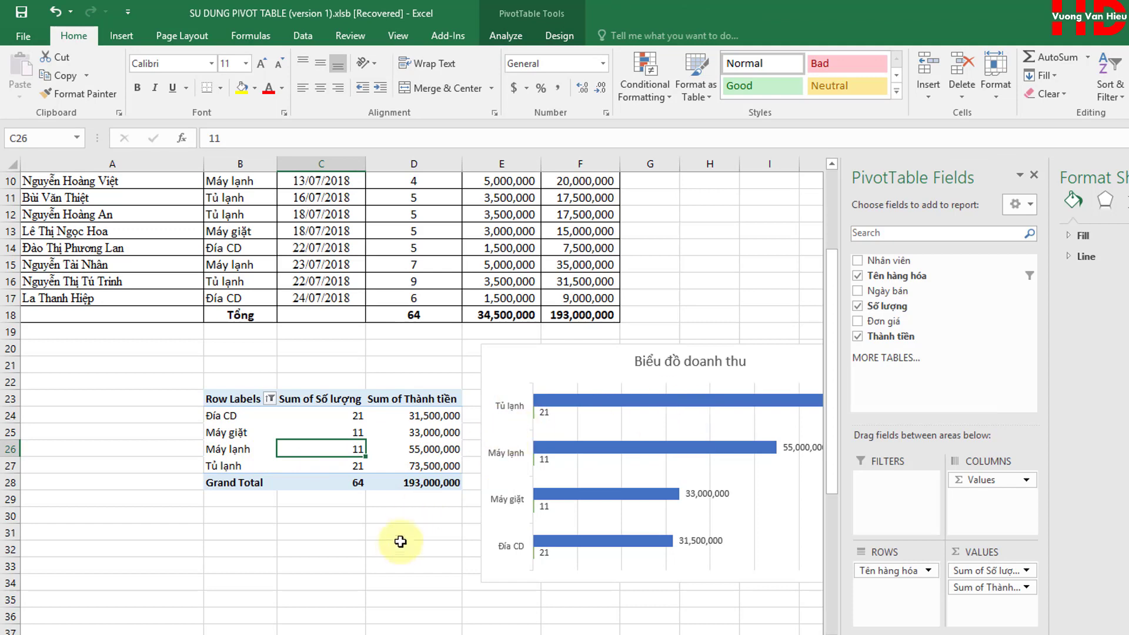
click(400, 544)
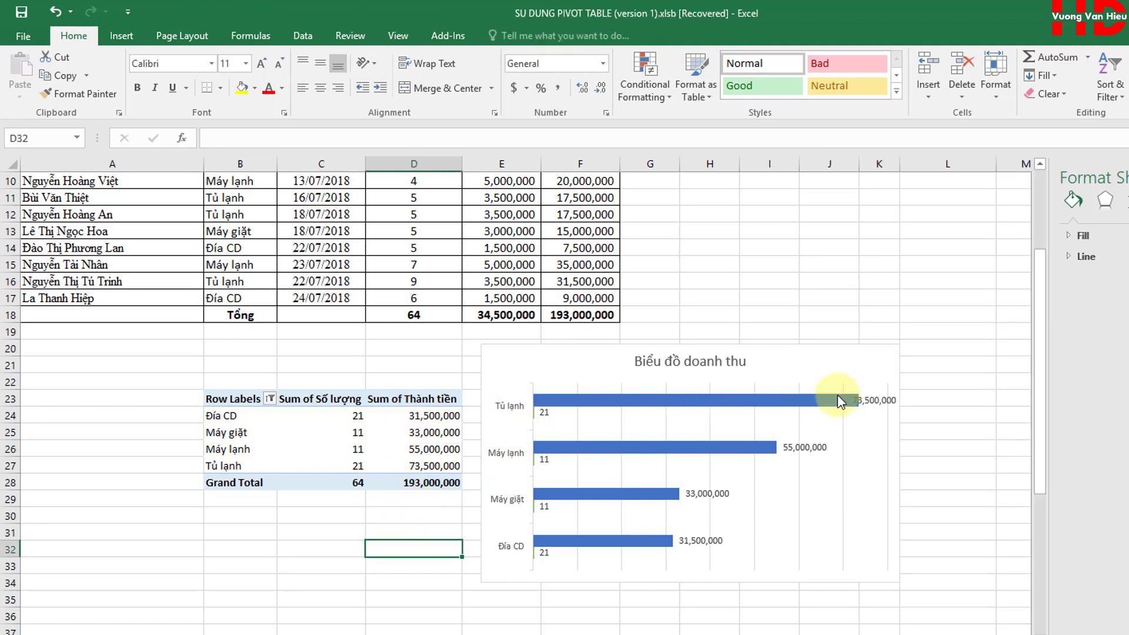
Sort the products descending by Sum of Thành tiền again, putting Tủ lạnh first
click(269, 398)
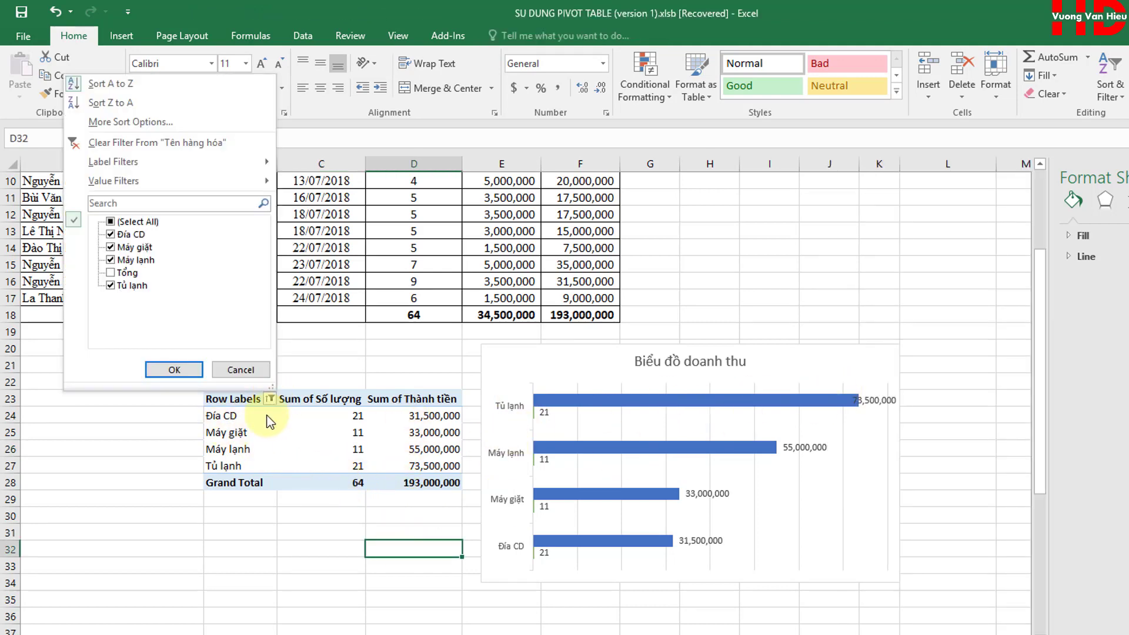
click(131, 122)
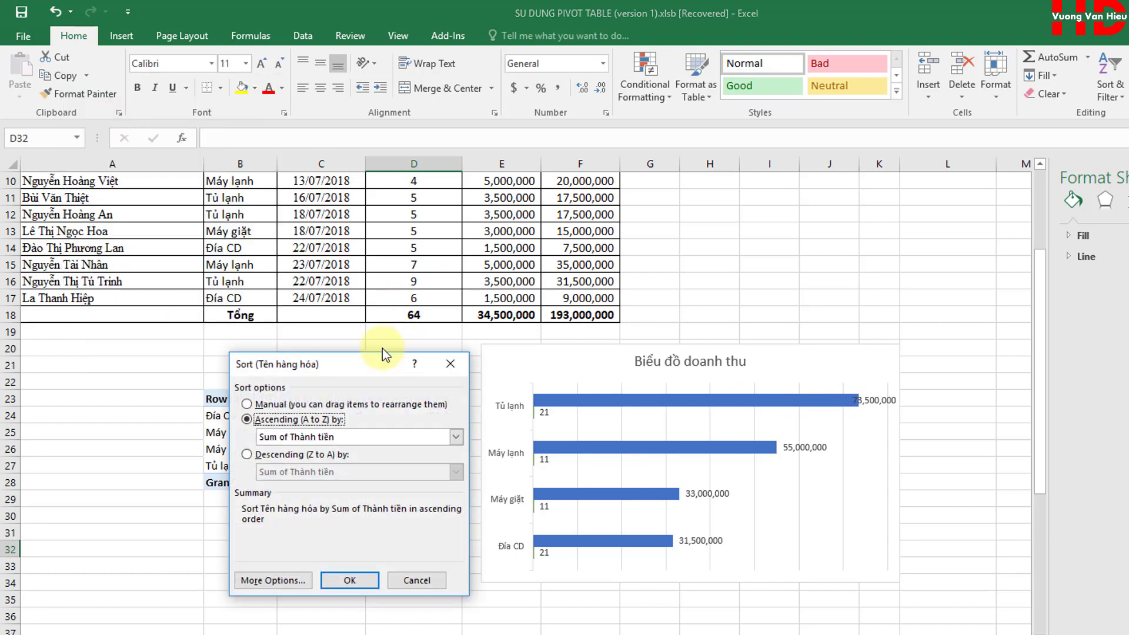
click(279, 457)
click(350, 581)
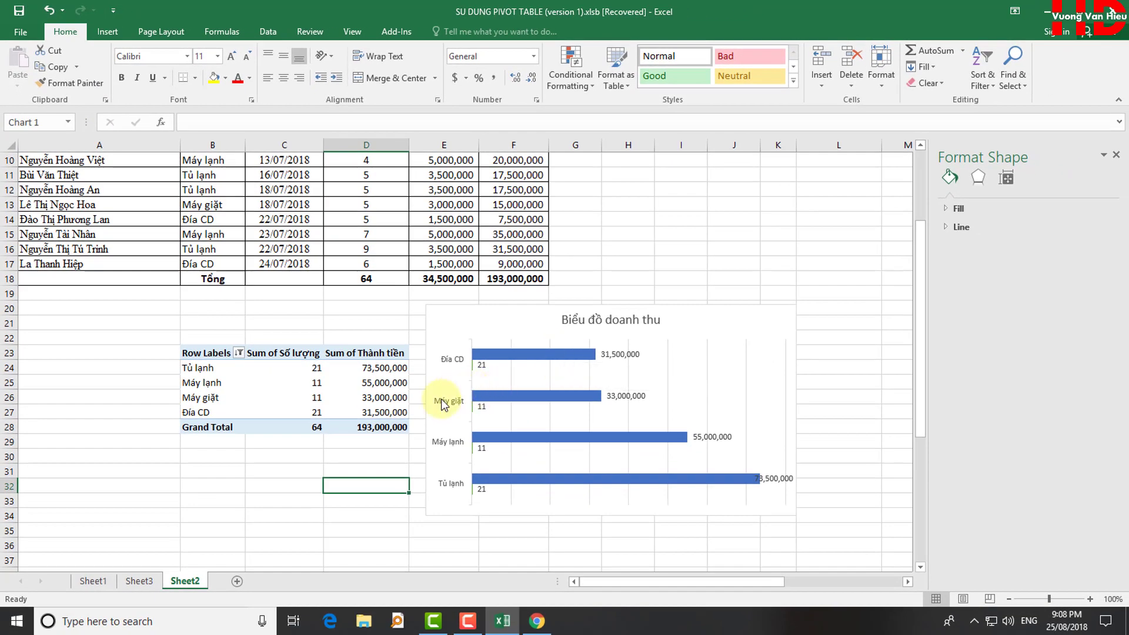
Set the chart's product axis to Categories in reverse order so Tủ lạnh sits on top
click(476, 432)
double_click(450, 422)
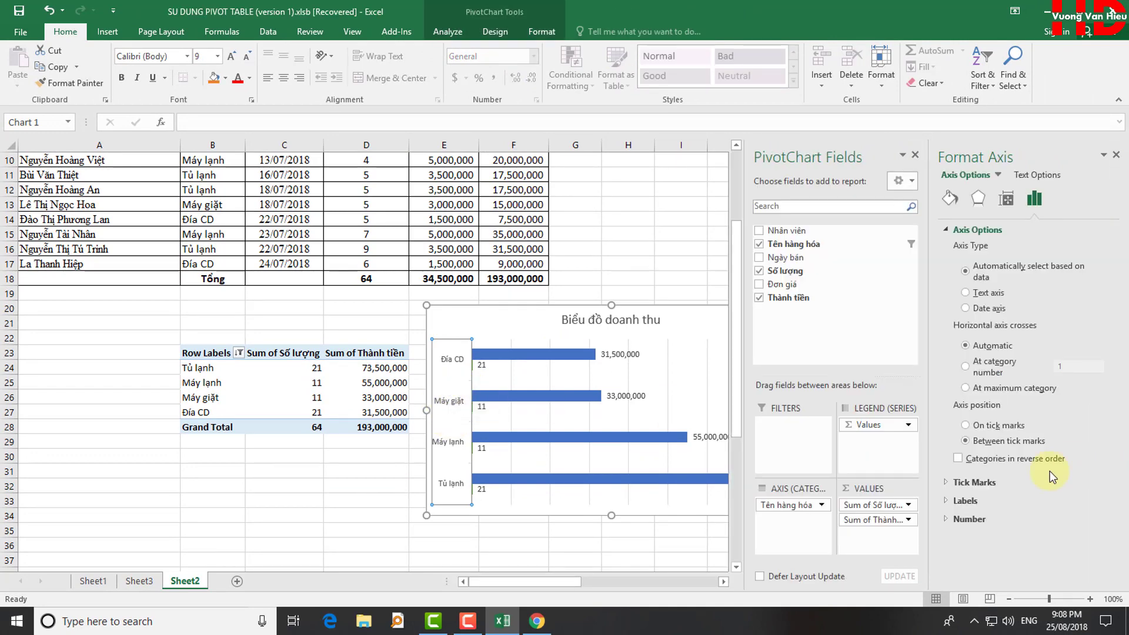
click(1004, 462)
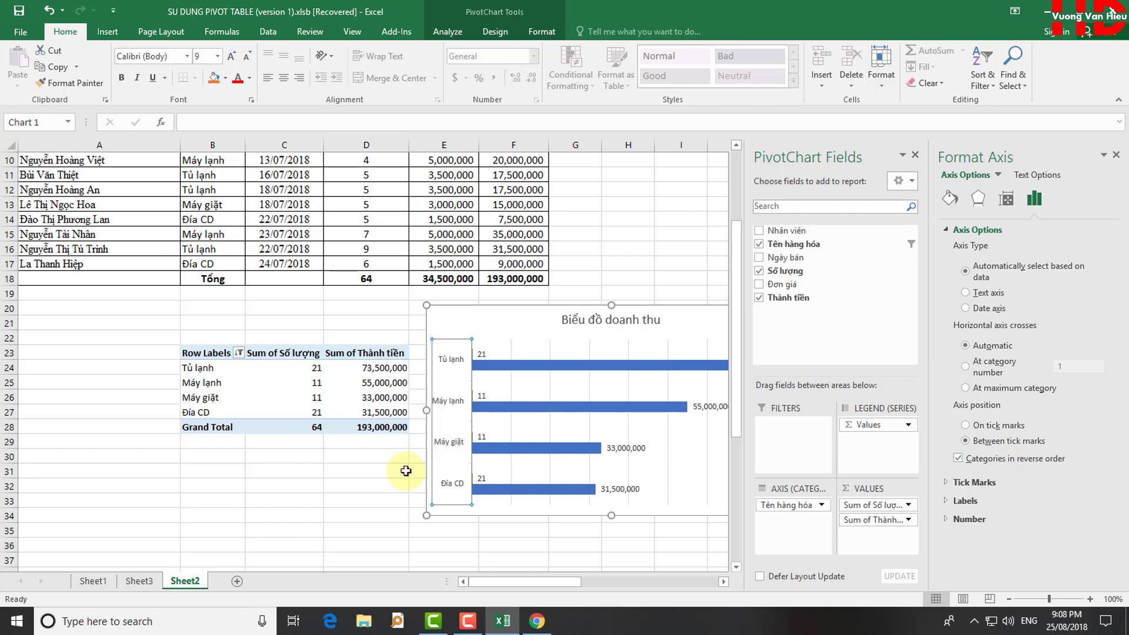
click(373, 498)
click(732, 268)
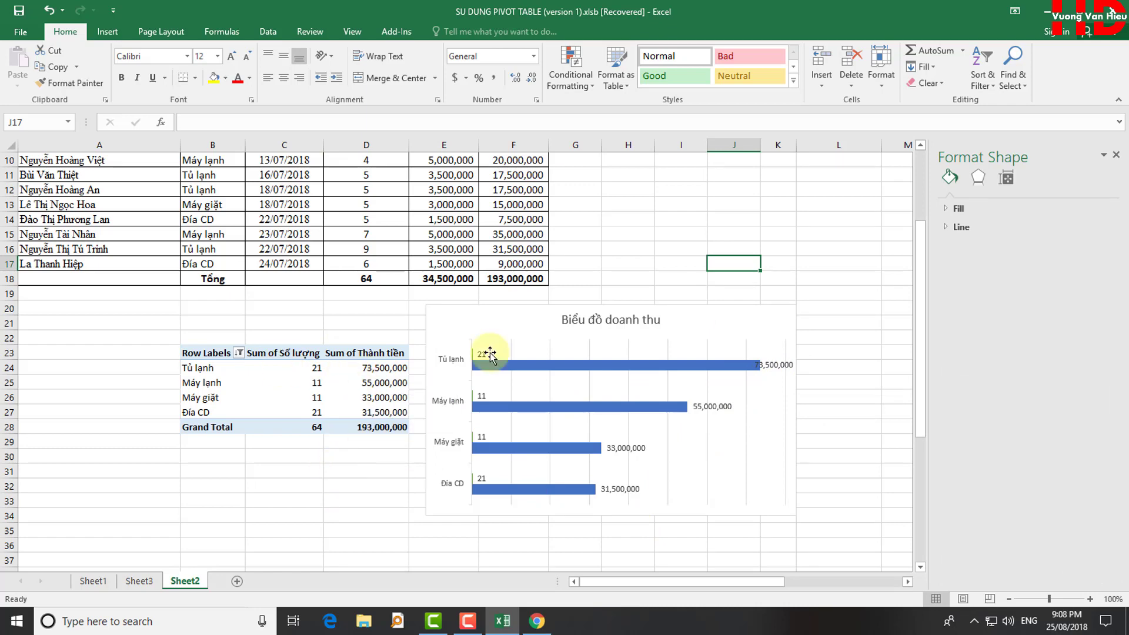
Select the pivot table to bring up its PivotTable Fields list
click(671, 233)
click(253, 483)
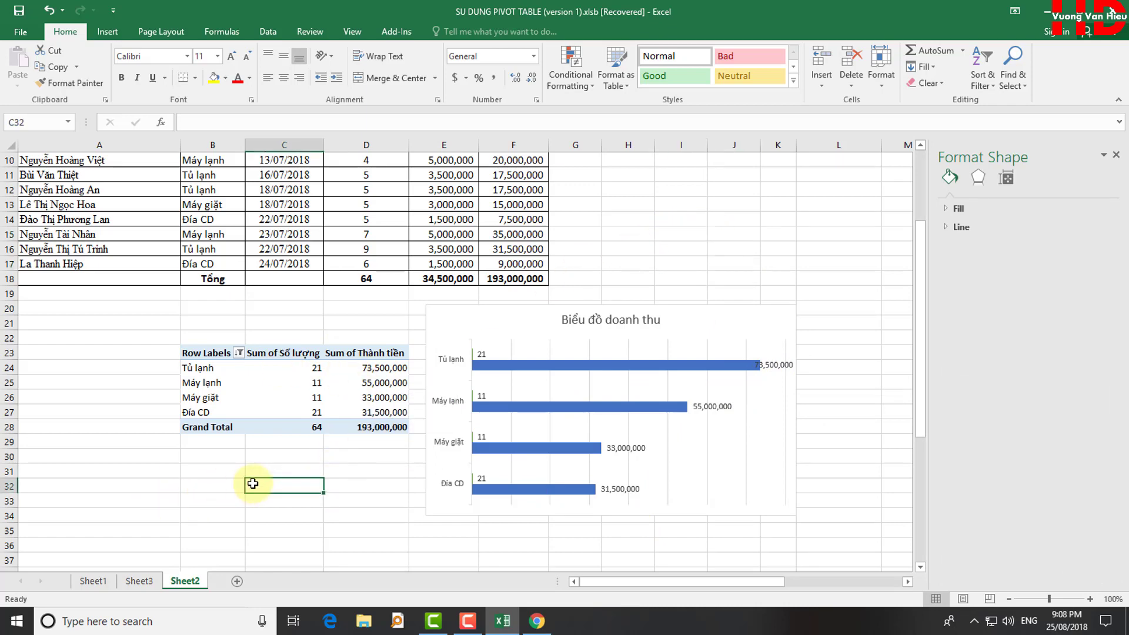
click(264, 406)
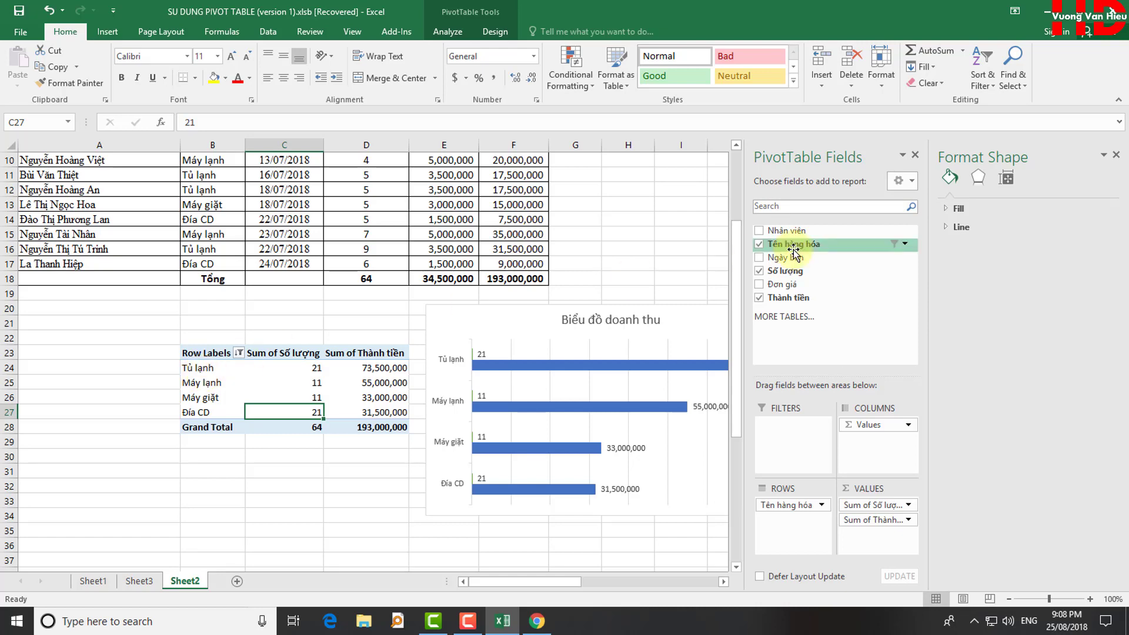
Replace Tên hàng hóa with Nhân viên in the pivot rows
click(762, 231)
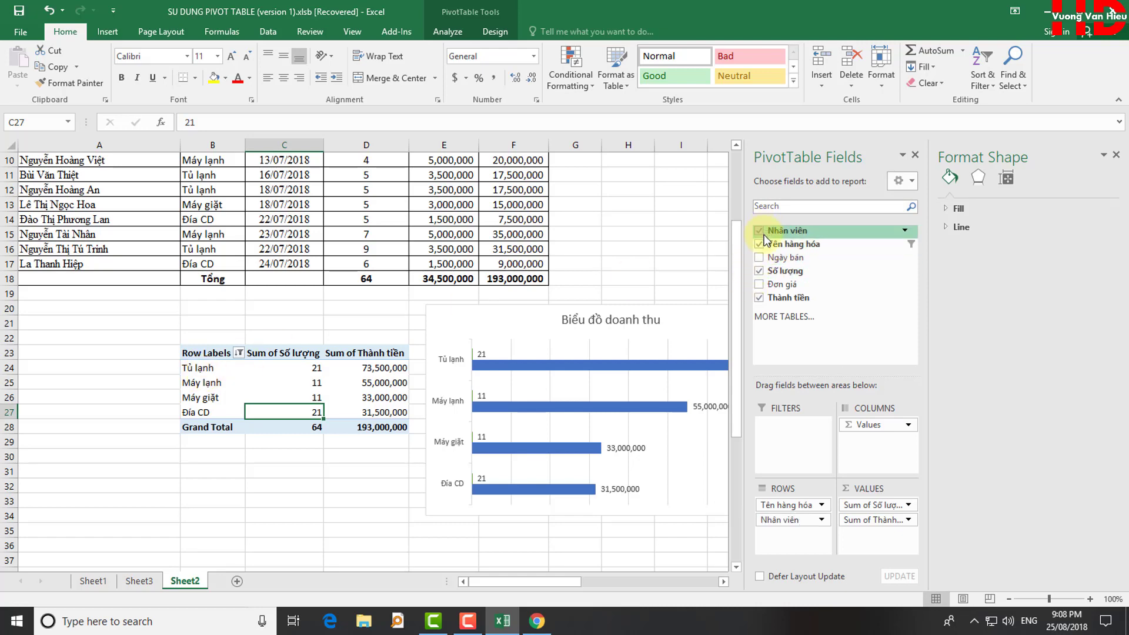
click(759, 245)
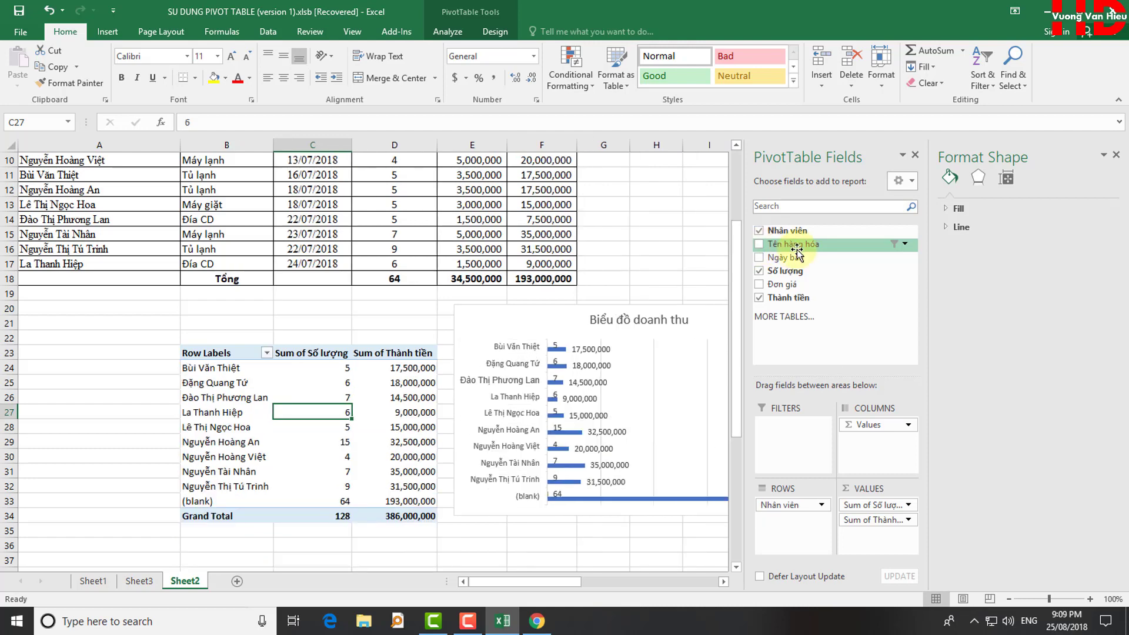
click(654, 250)
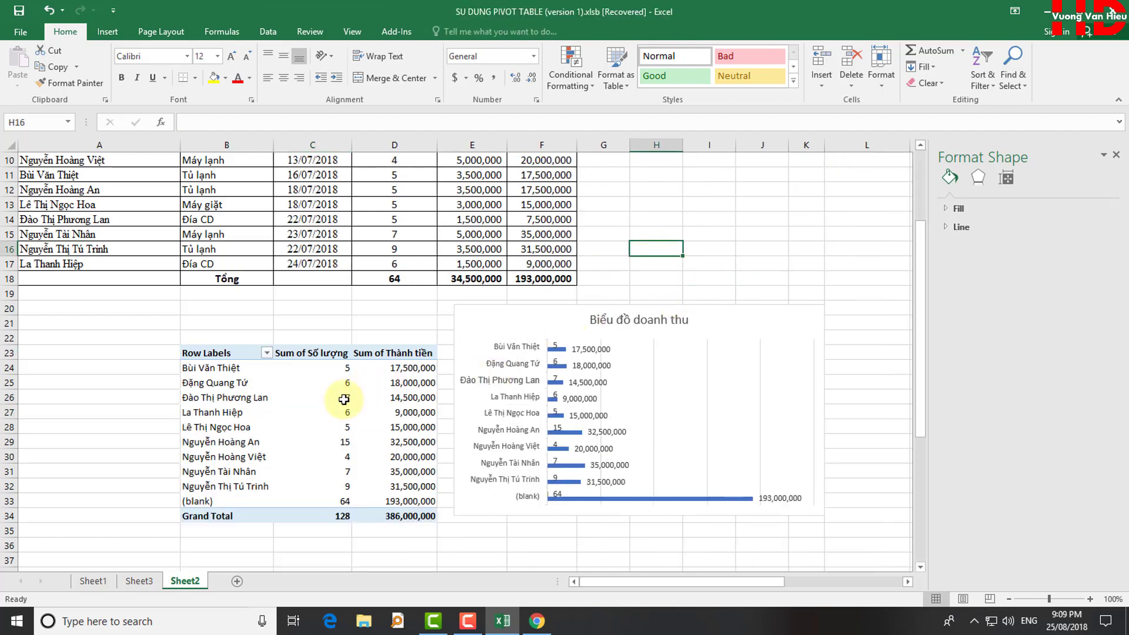
click(241, 371)
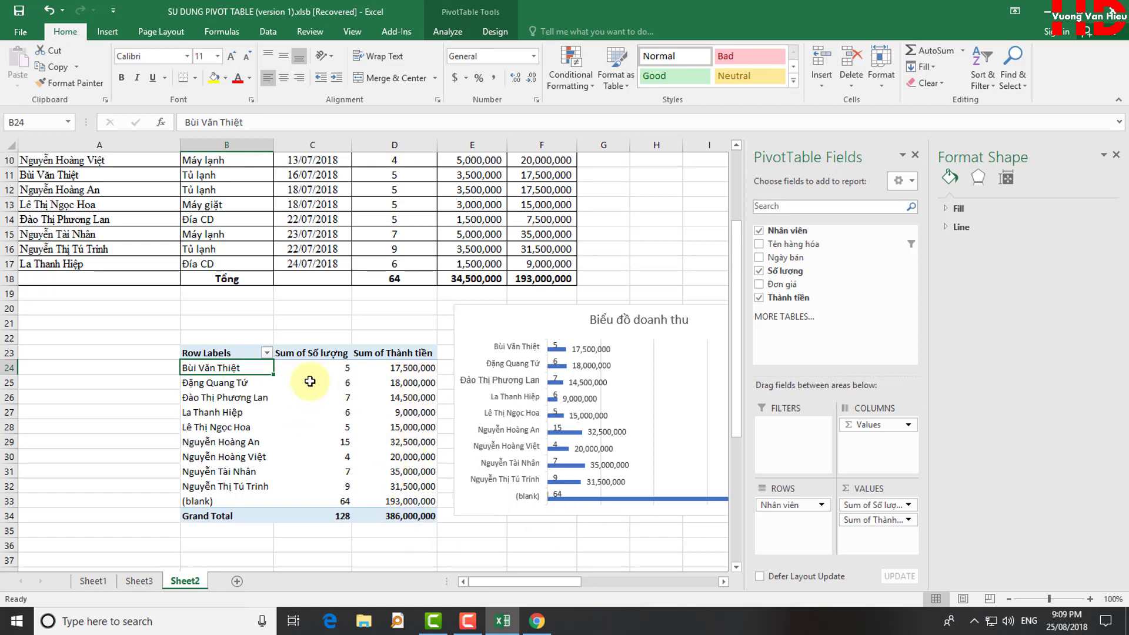
Sort the employee rows descending by Sum of Thành tiền
click(266, 355)
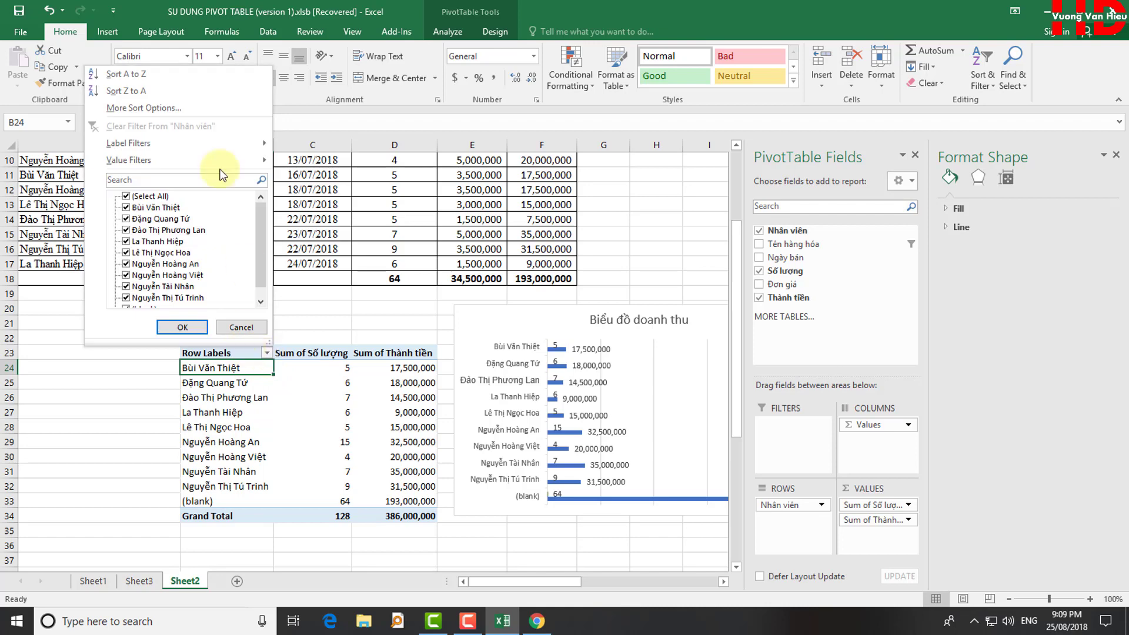
click(164, 106)
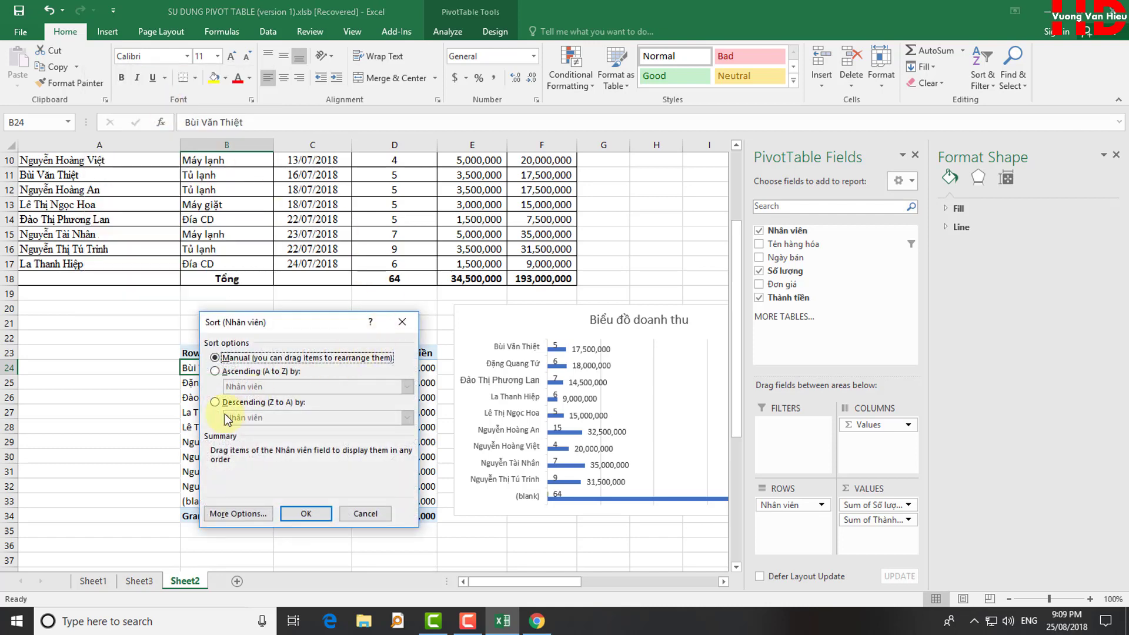
click(229, 402)
click(316, 513)
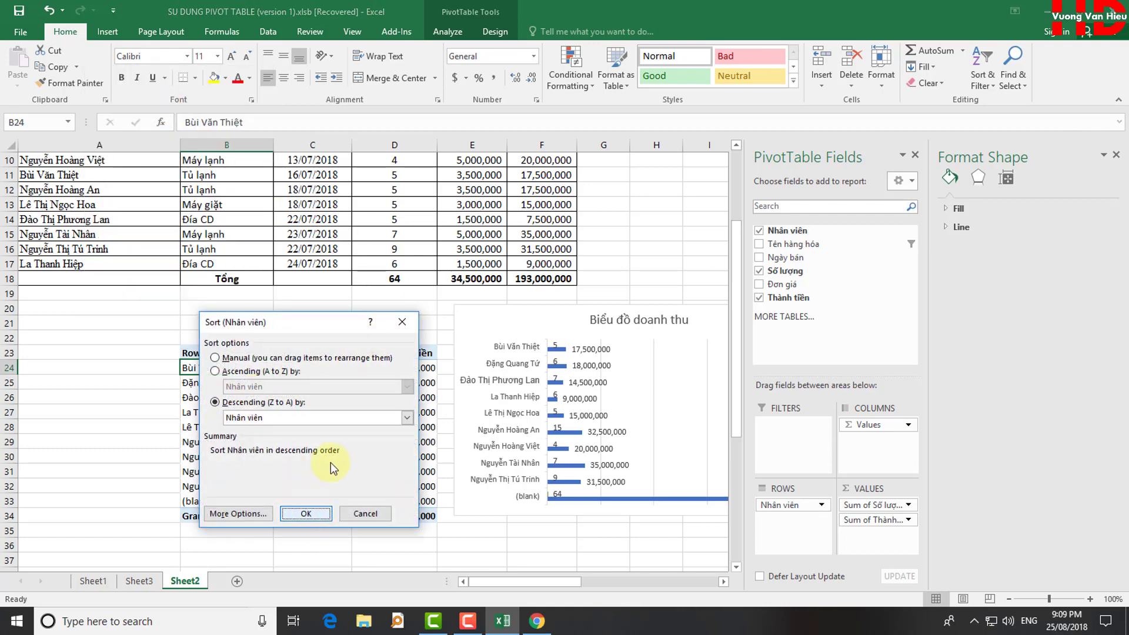
click(407, 418)
click(305, 448)
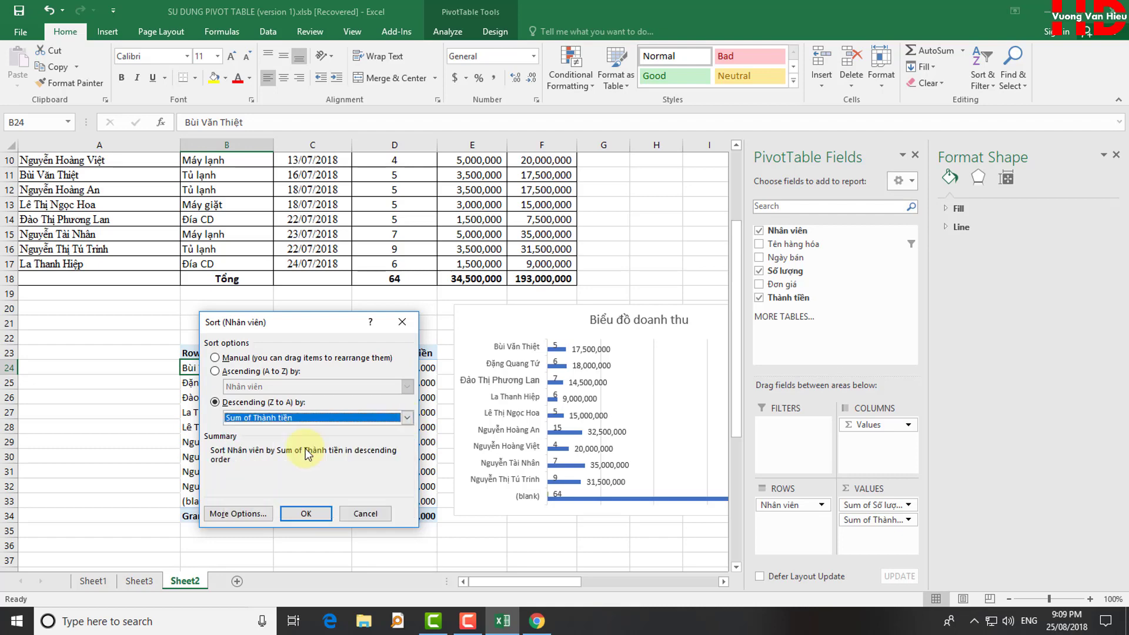
click(306, 513)
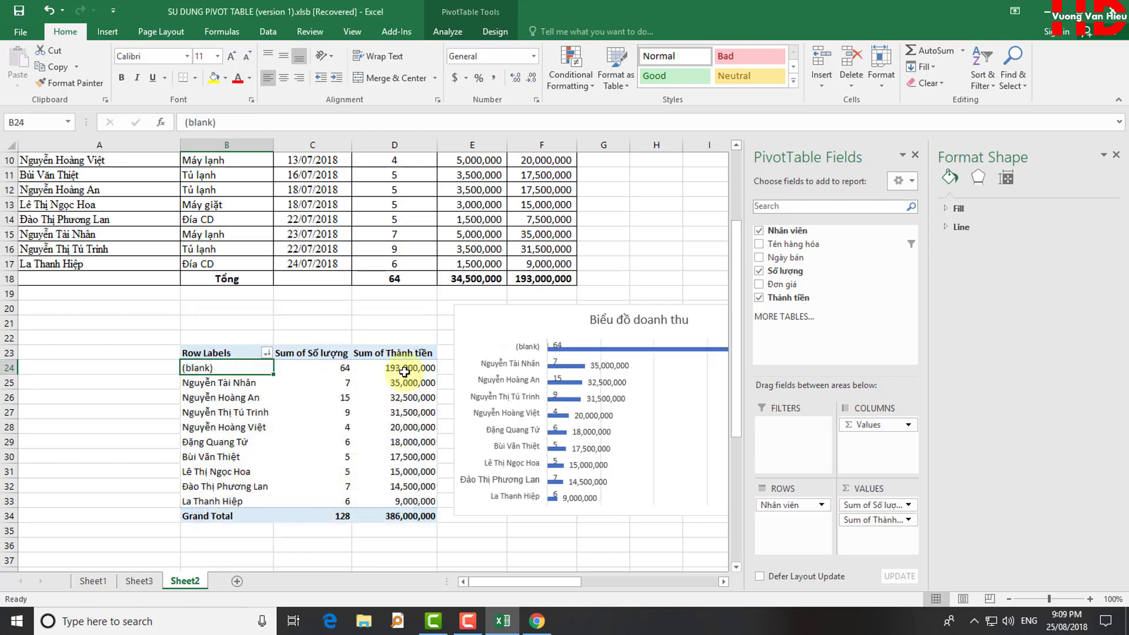
click(641, 250)
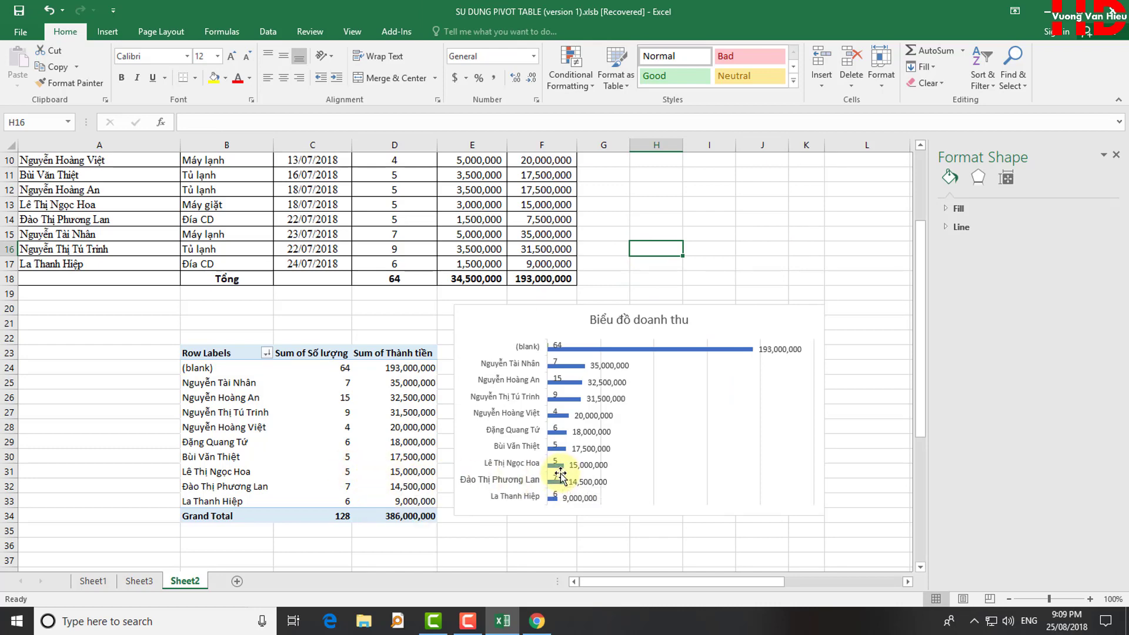
click(222, 368)
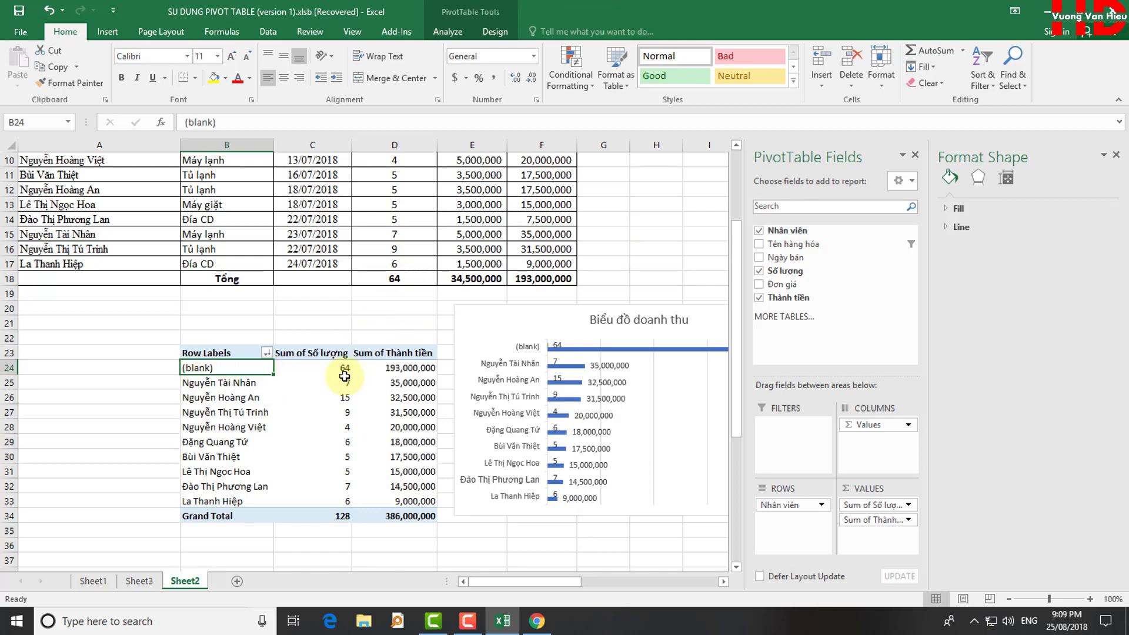
click(397, 279)
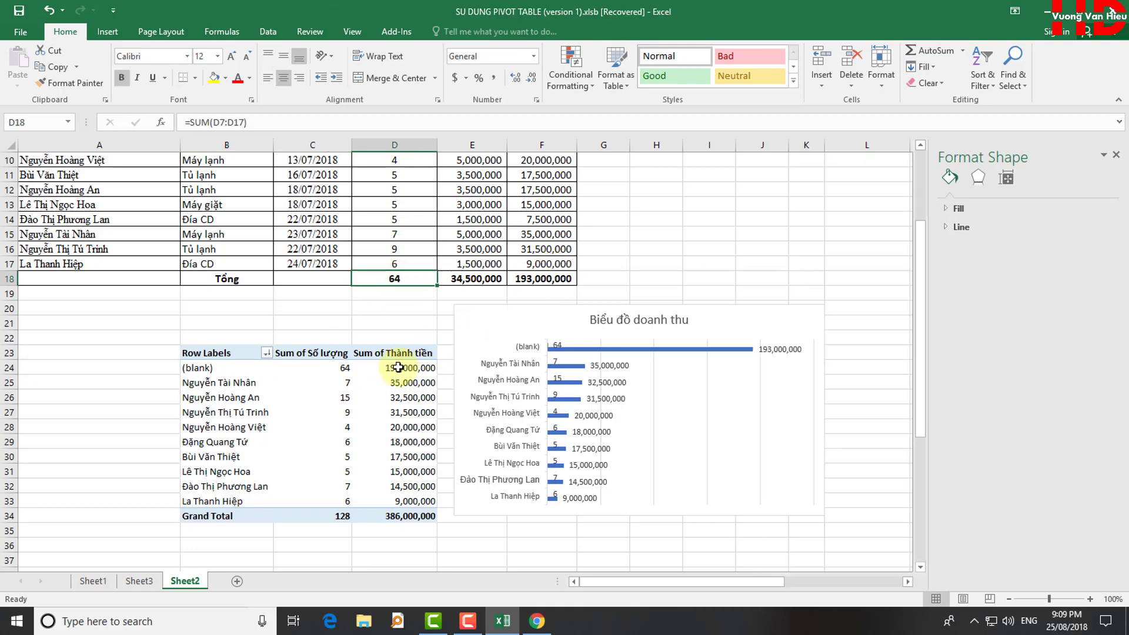
click(398, 368)
scroll(318, 371, up, 3)
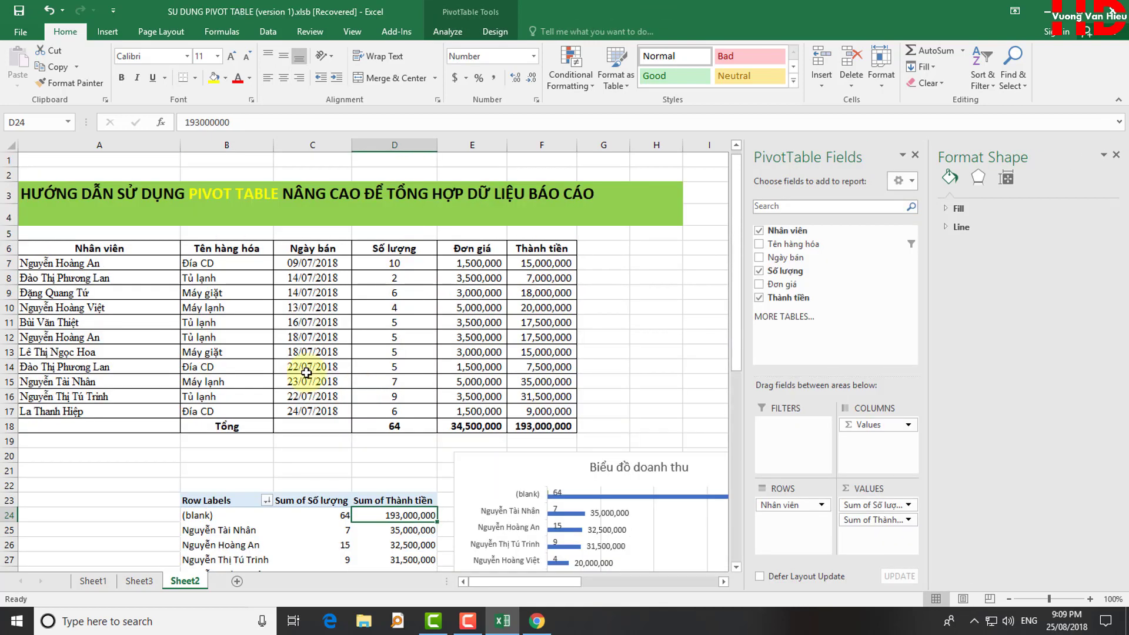
mouse_move(52, 249)
mouse_down()
mouse_move(405, 380)
mouse_move(574, 427)
mouse_up()
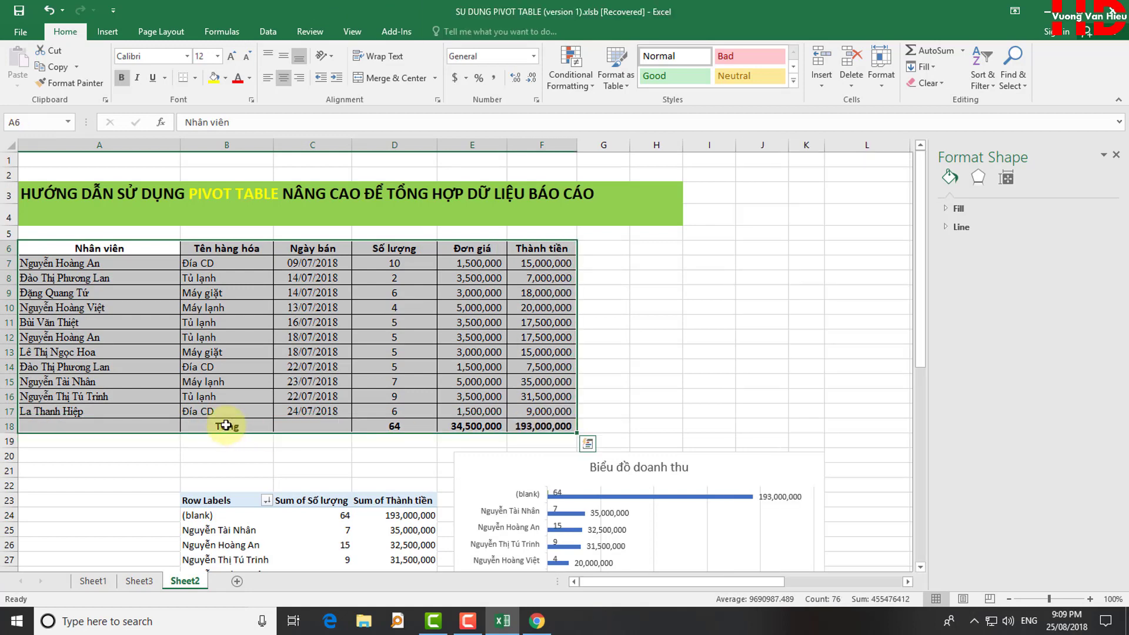
click(647, 382)
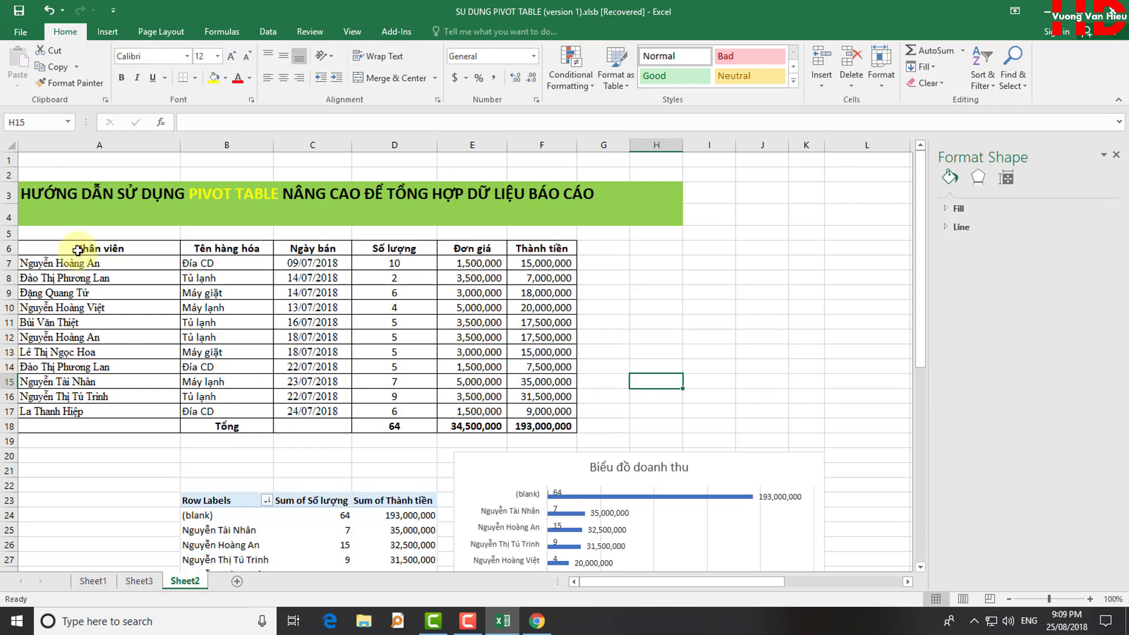
drag(77, 250, 542, 411)
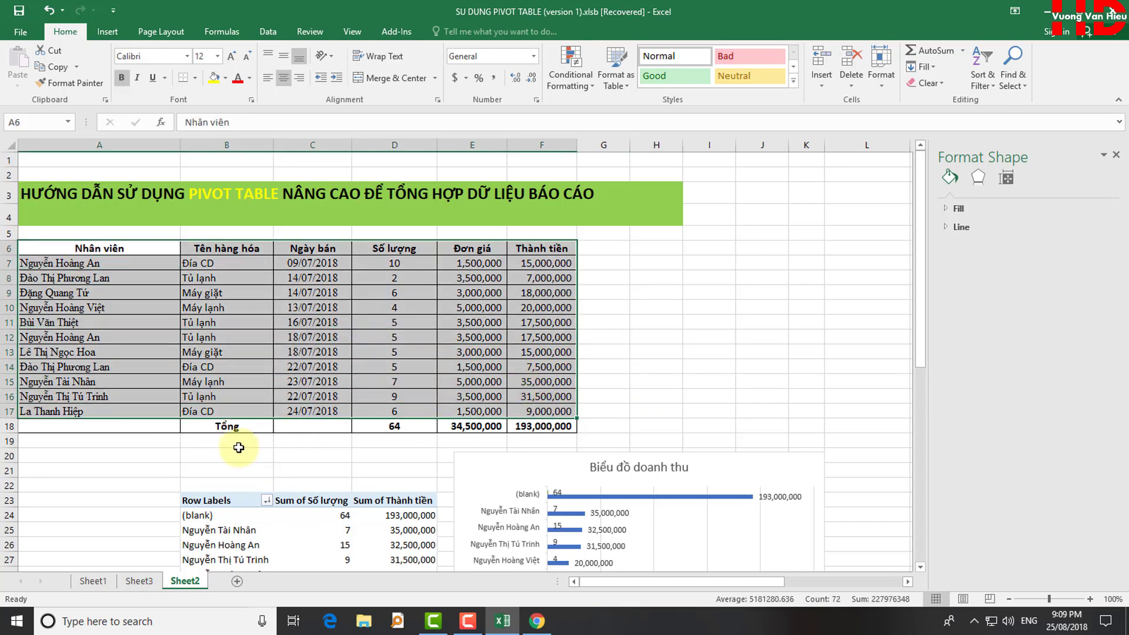
click(316, 462)
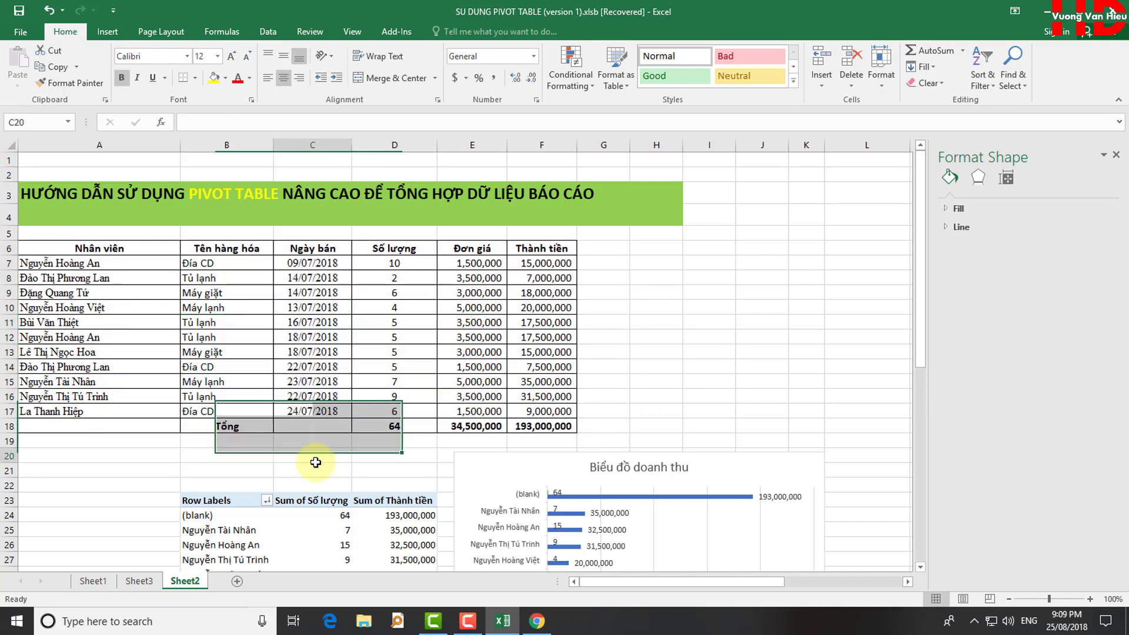
scroll(316, 462, down, 3)
Exclude (blank) from the employee rows, leaving totals of 64 and 193,000,000
click(266, 353)
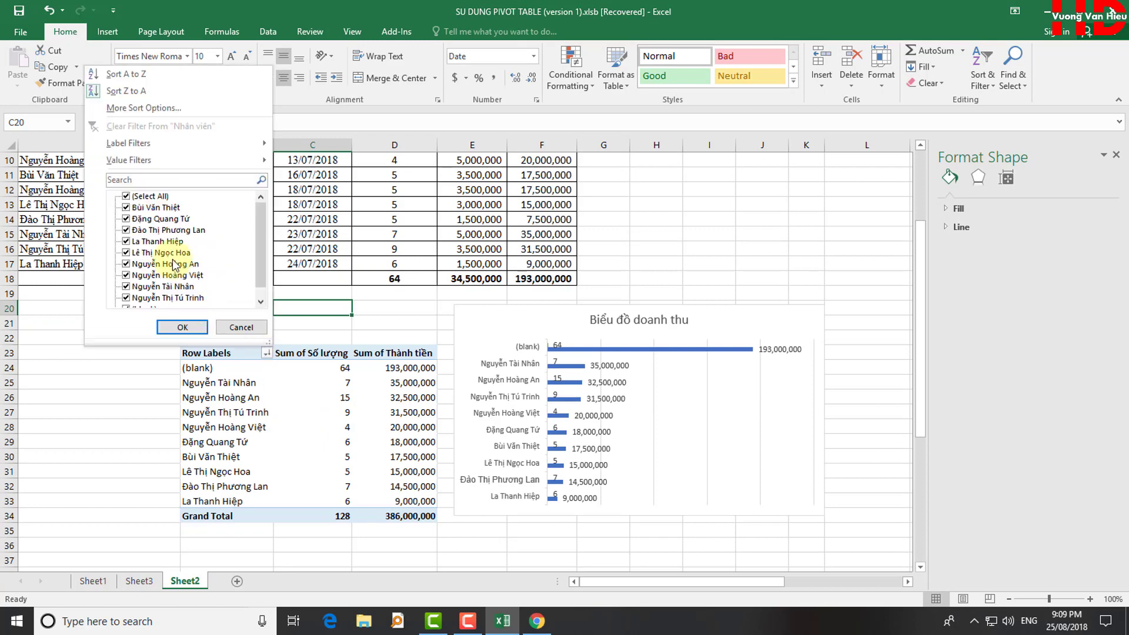
click(265, 289)
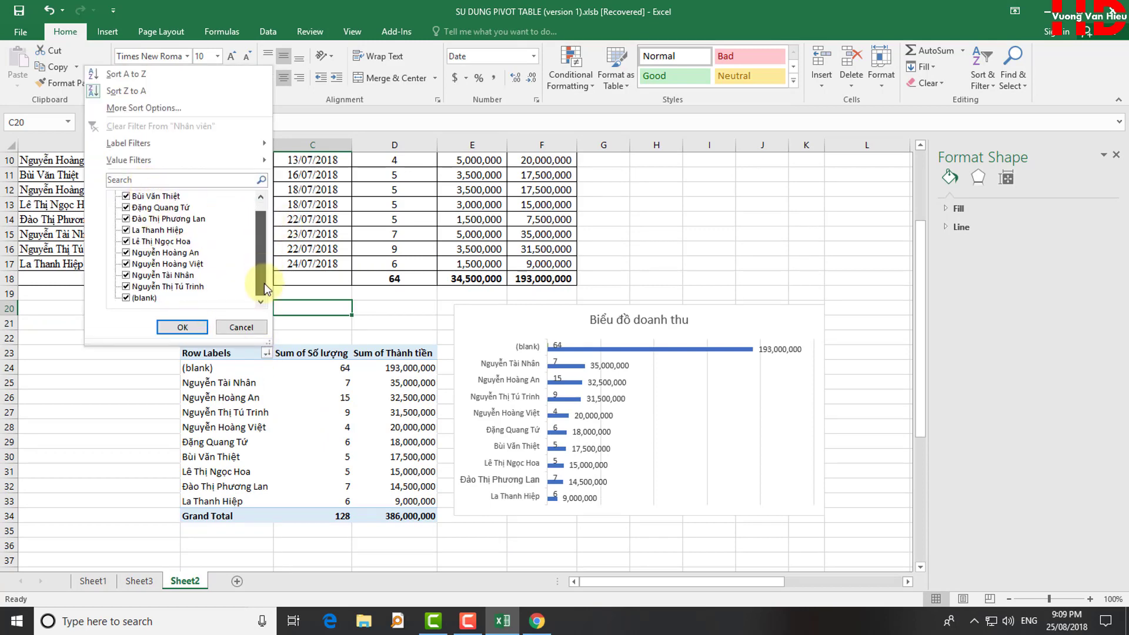
click(127, 298)
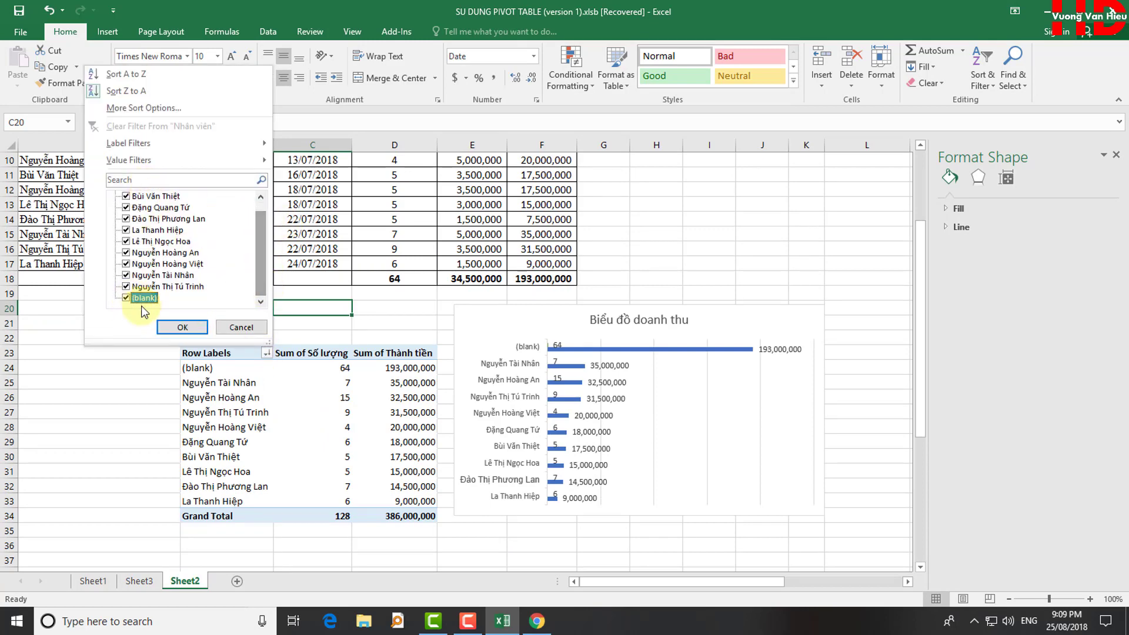
click(181, 328)
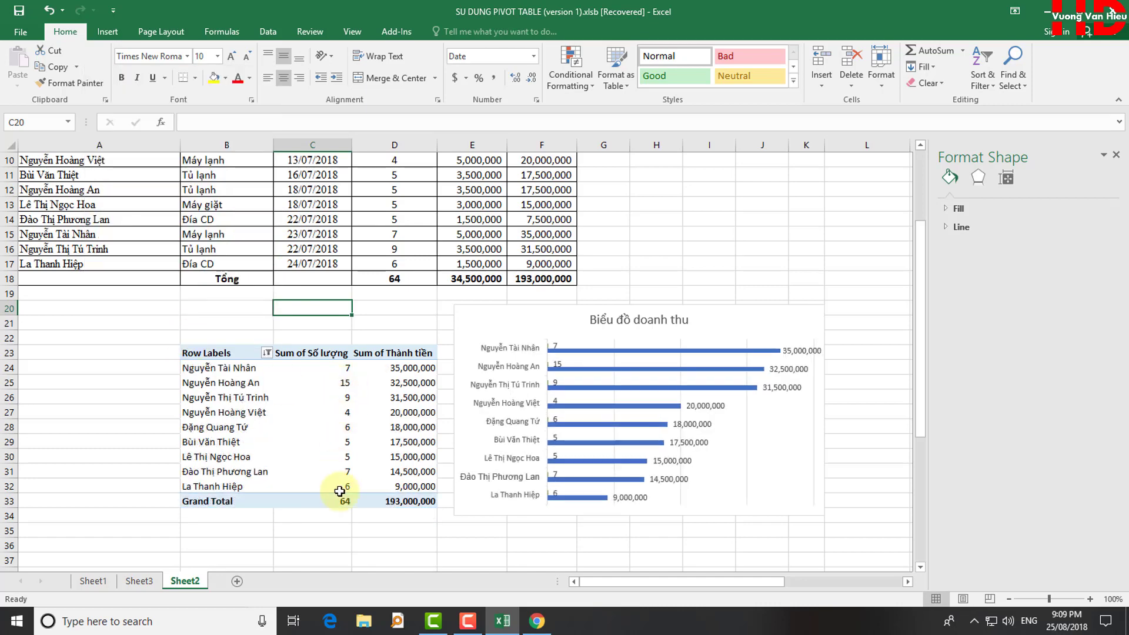
click(335, 546)
scroll(411, 447, up, 2)
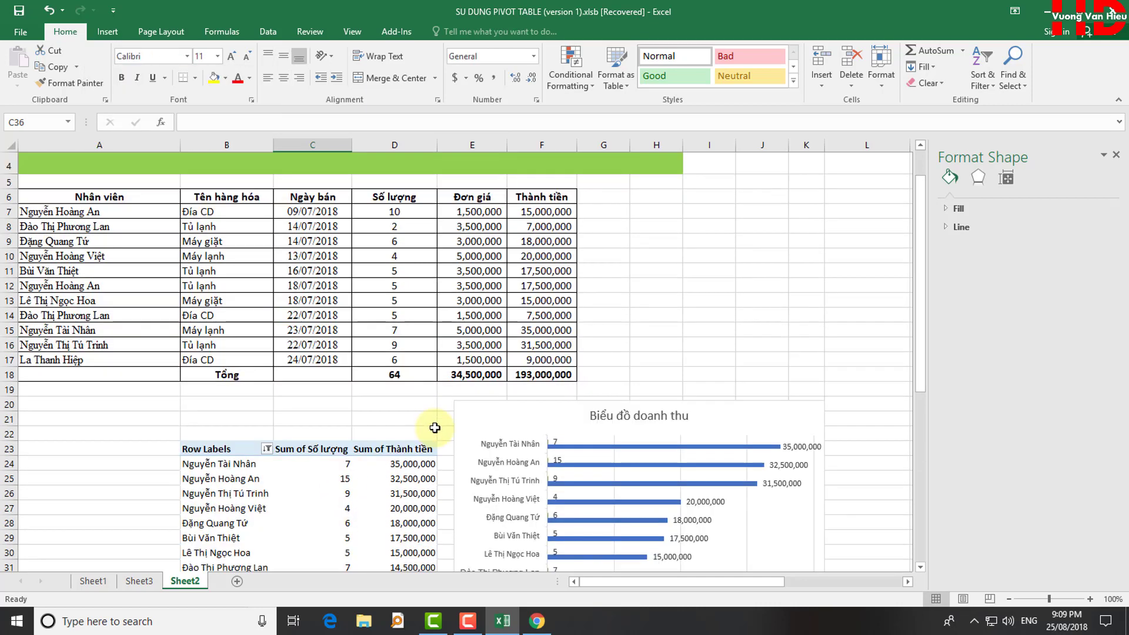
scroll(434, 428, up, 1)
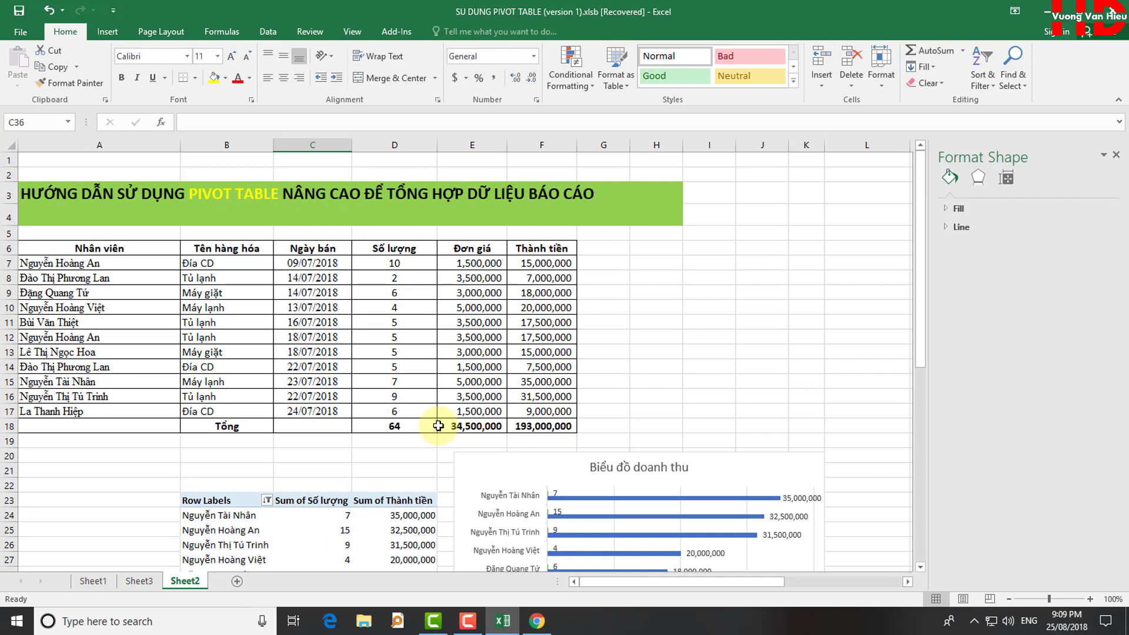